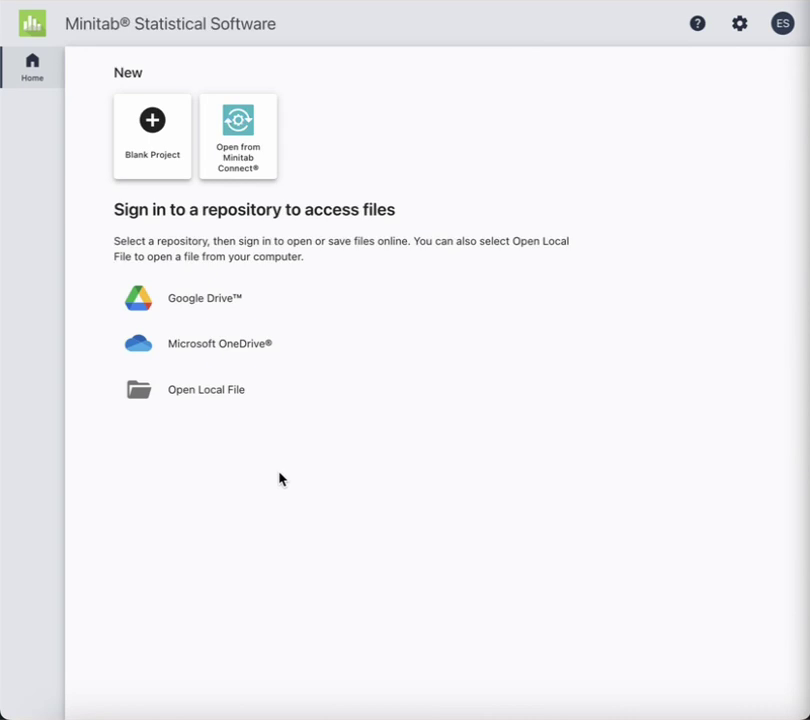
Browse to the Prj1_Group1a.mpx project file, then start a blank project instead
{"action": "left_click", "coordinate": [196, 396]}
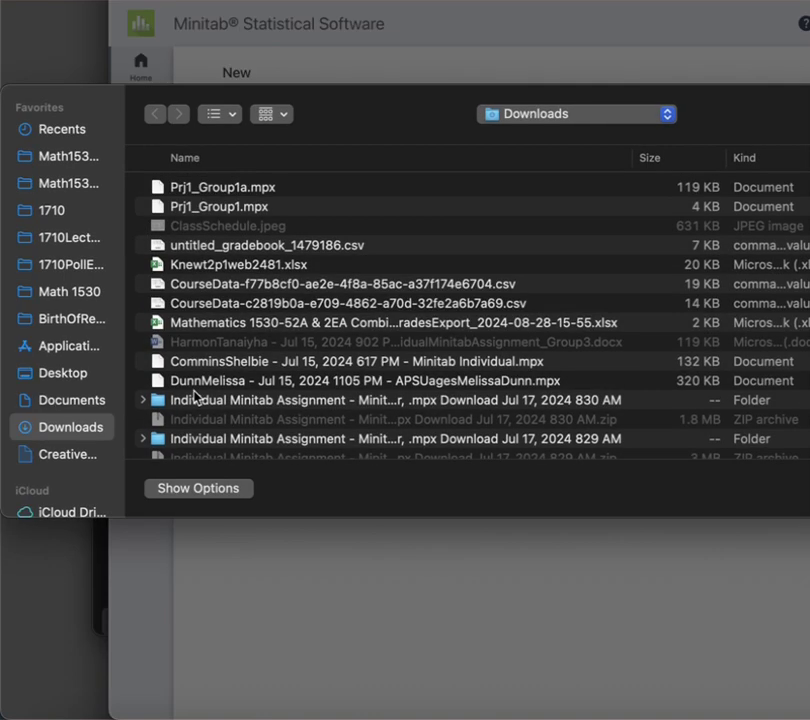
{"action": "left_click", "coordinate": [224, 192]}
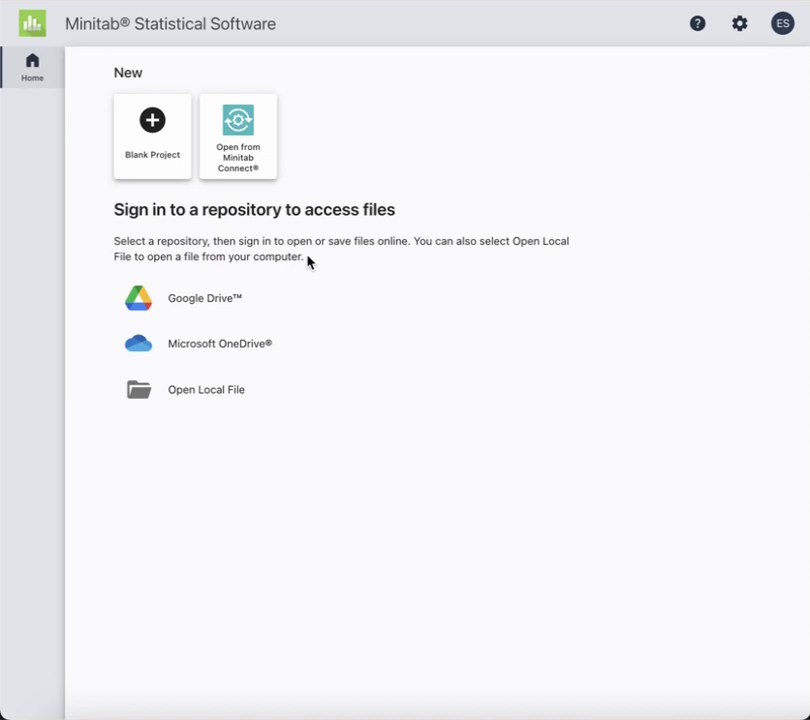
{"action": "left_click", "coordinate": [162, 121]}
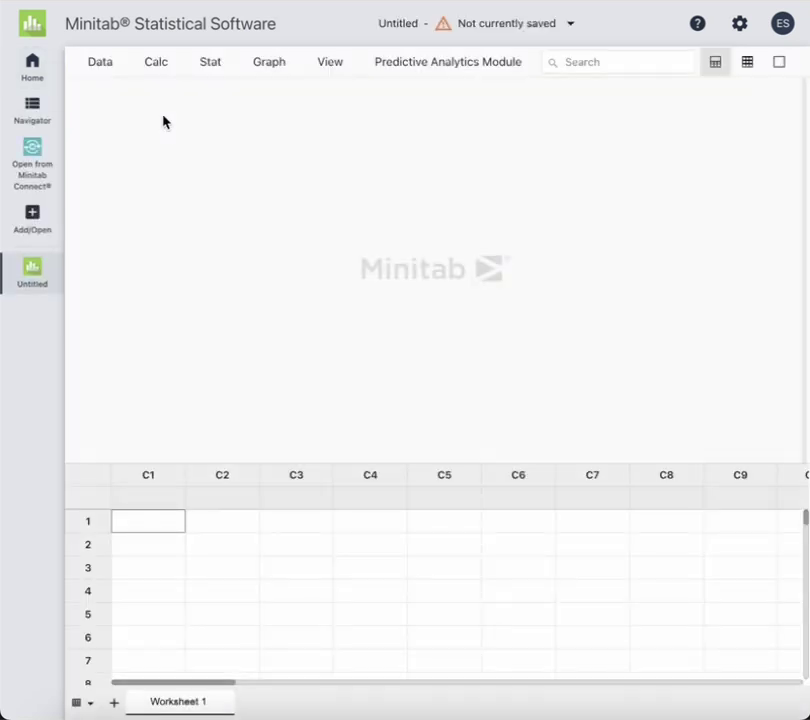
Name column C1 'Age' and column C2 'Status'
{"action": "left_click", "coordinate": [144, 500]}
{"action": "type", "text": "Age"}
{"action": "key", "text": "Tab"}
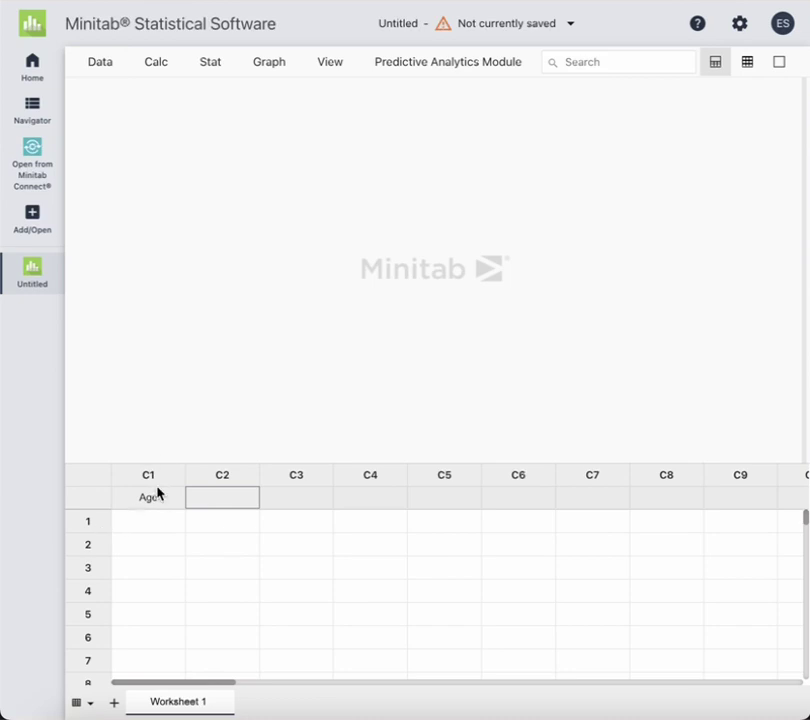
{"action": "type", "text": "Status"}
{"action": "key", "text": "Return"}
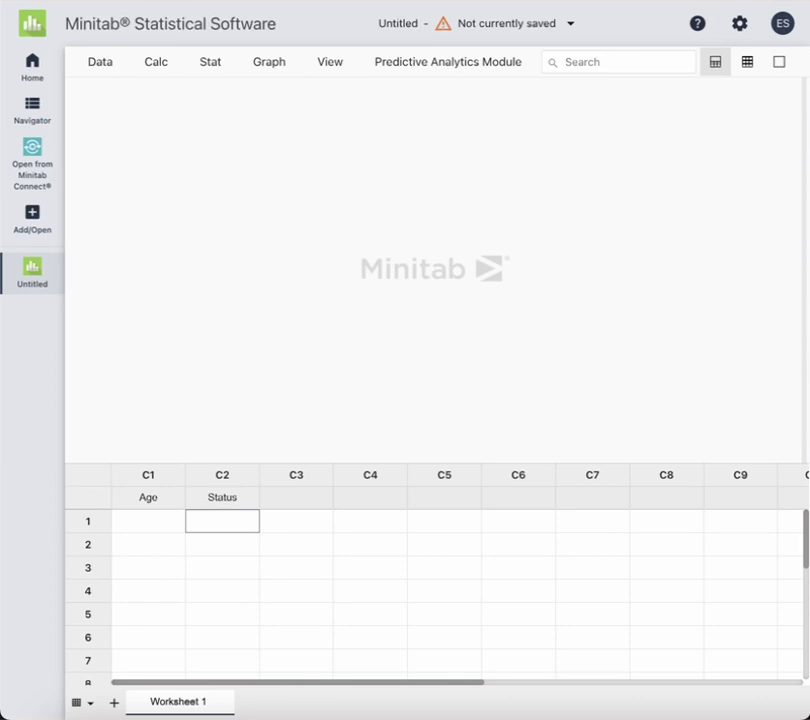
Enter ages 18, 17, 22, 27, 19, 18 in the Age column, correcting 1921 to 19
{"action": "left_click", "coordinate": [148, 521]}
{"action": "type", "text": "18"}
{"action": "key", "text": "Return"}
{"action": "type", "text": "17"}
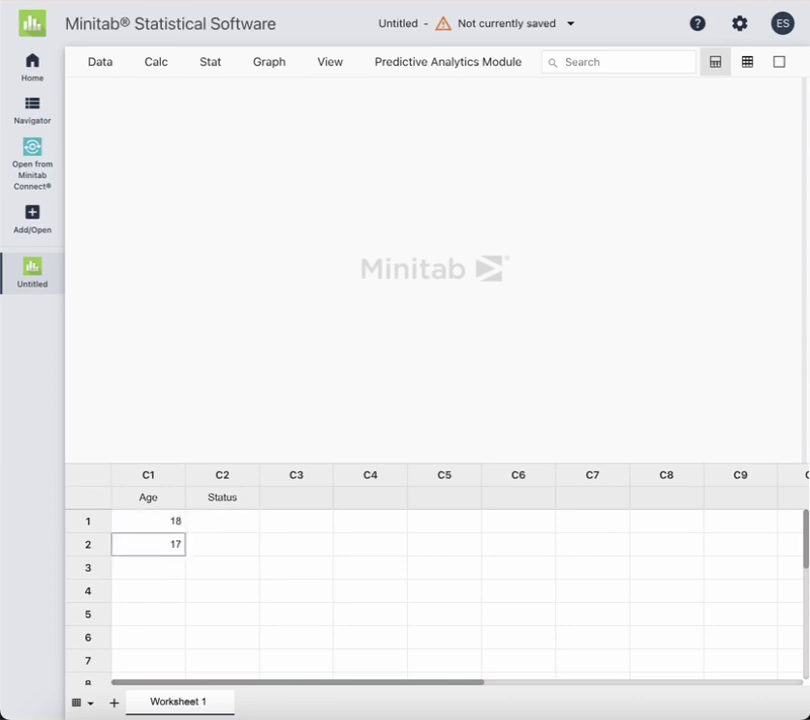
{"action": "key", "text": "Return"}
{"action": "type", "text": "22"}
{"action": "key", "text": "Return"}
{"action": "type", "text": "27"}
{"action": "key", "text": "Return"}
{"action": "type", "text": "1921"}
{"action": "key", "text": "Return"}
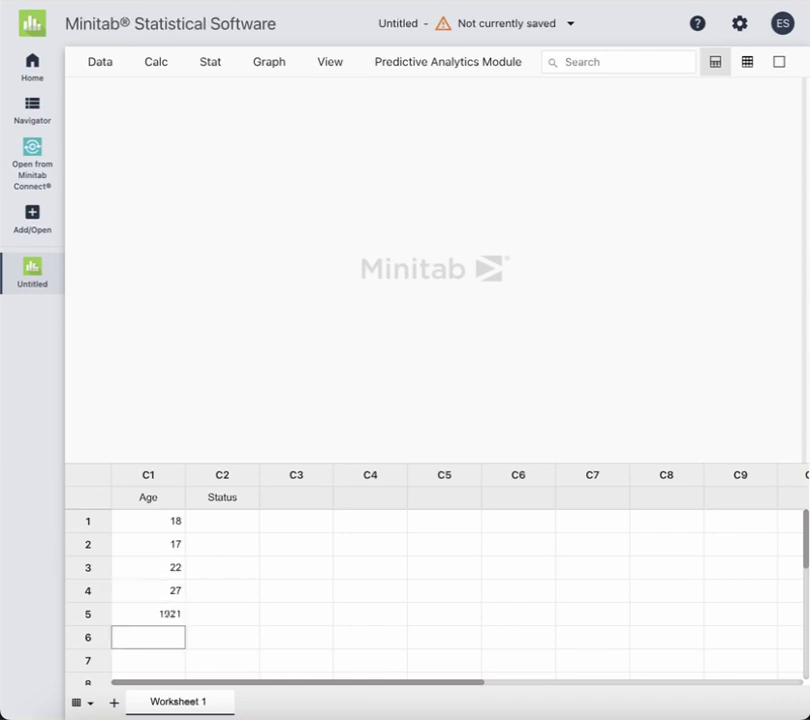
{"action": "left_click", "coordinate": [148, 613]}
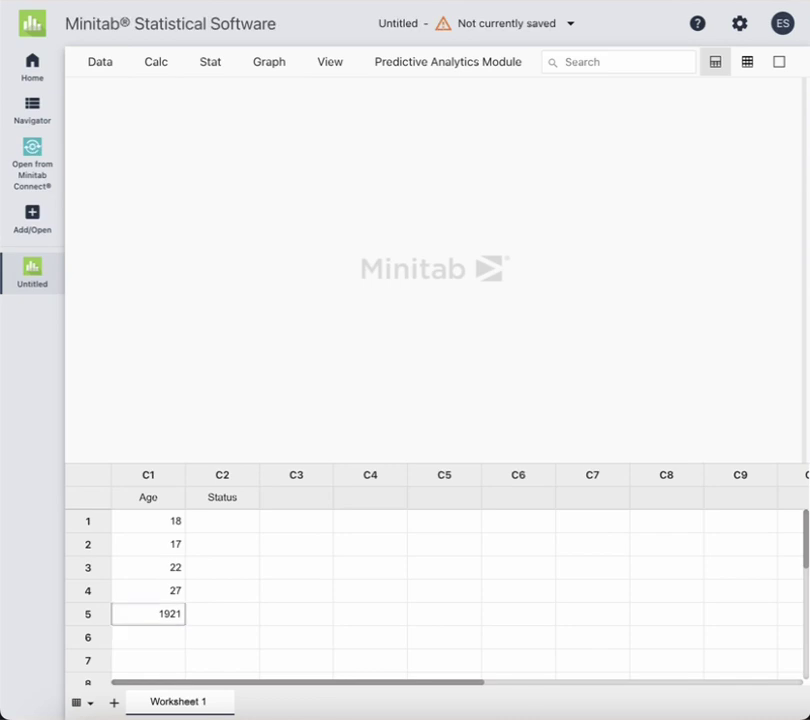
{"action": "type", "text": "19"}
{"action": "key", "text": "Return"}
{"action": "type", "text": "18"}
{"action": "key", "text": "Return"}
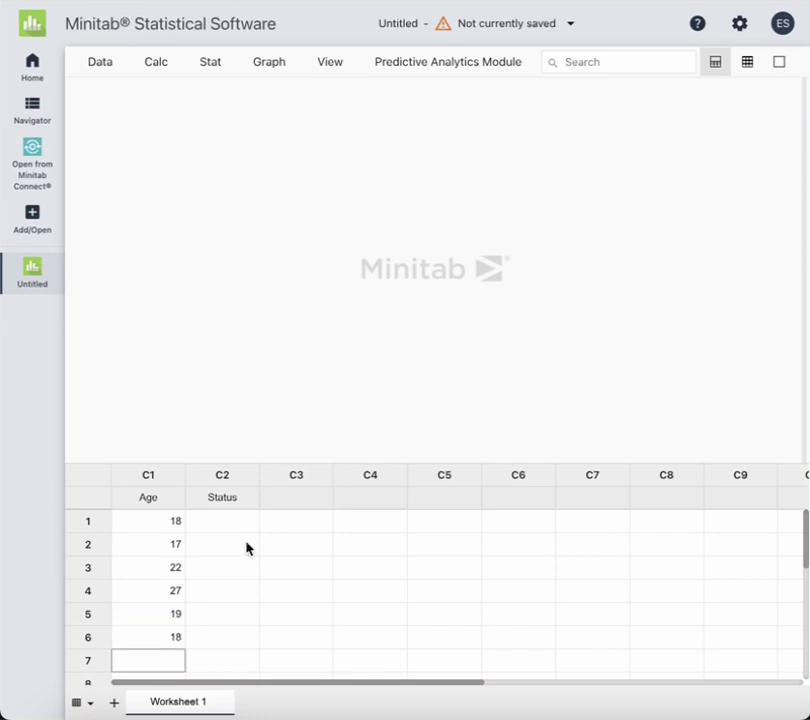
{"action": "left_click", "coordinate": [231, 530]}
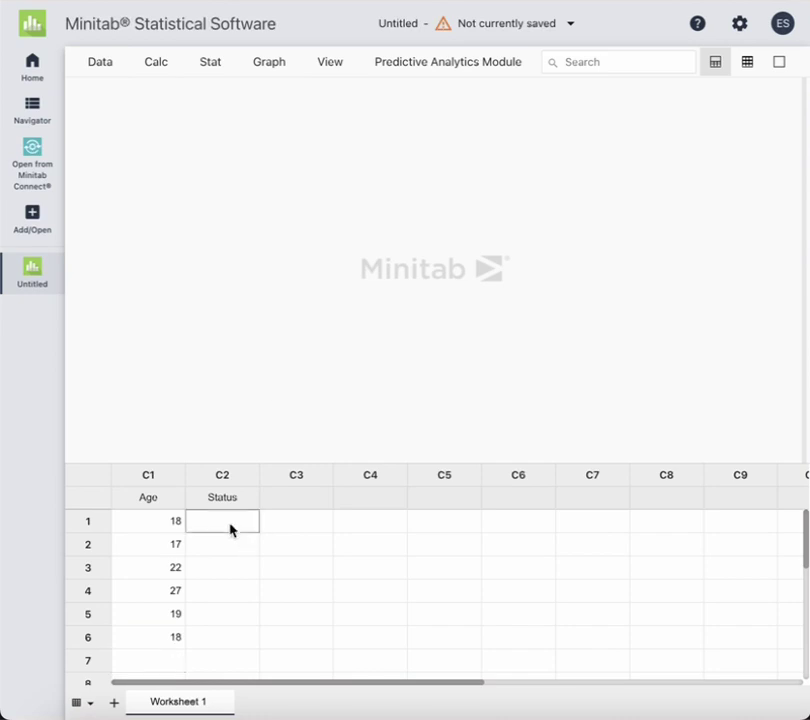
Enter freshman, sophomore, sophomore, junior in Status rows 1 to 4
{"action": "left_click", "coordinate": [230, 525]}
{"action": "type", "text": "freshman"}
{"action": "key", "text": "Return"}
{"action": "type", "text": "sophomore"}
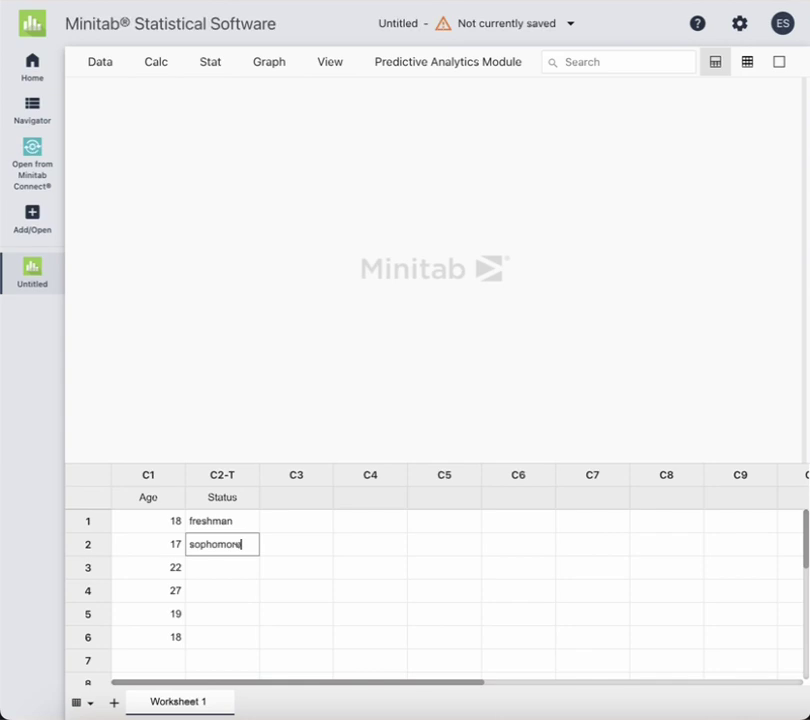
{"action": "key", "text": "Return"}
{"action": "type", "text": "sophomore"}
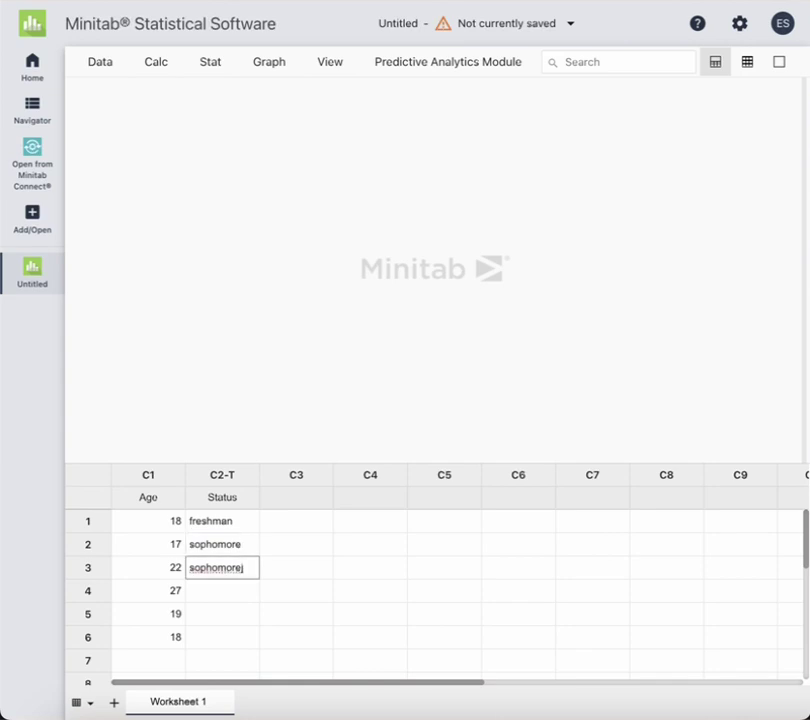
{"action": "key", "text": "Return"}
{"action": "type", "text": "ju"}
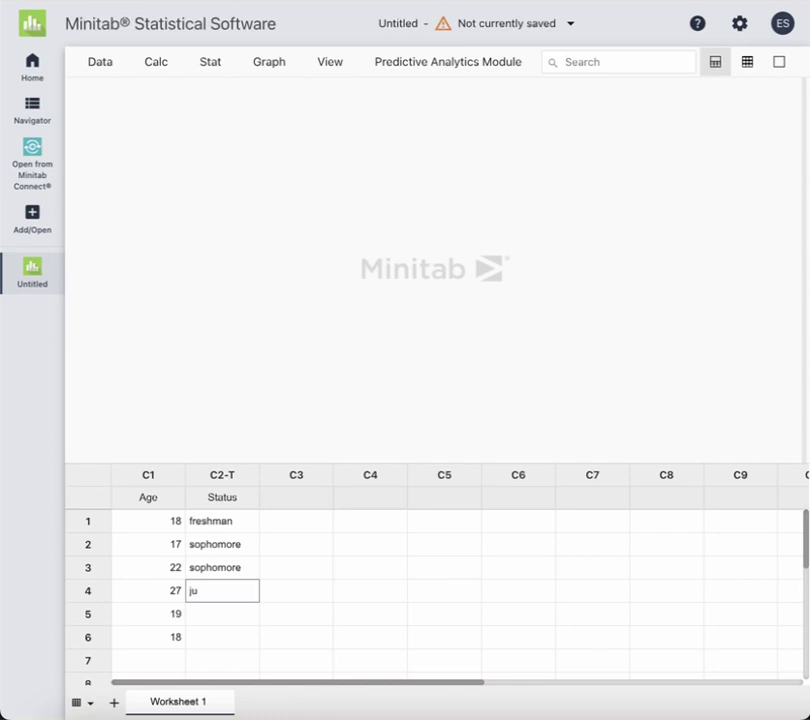
{"action": "type", "text": "nior"}
{"action": "key", "text": "Return"}
Enter senior and freshman in rows 5 and 6, fixing the typos
{"action": "type", "text": "sen"}
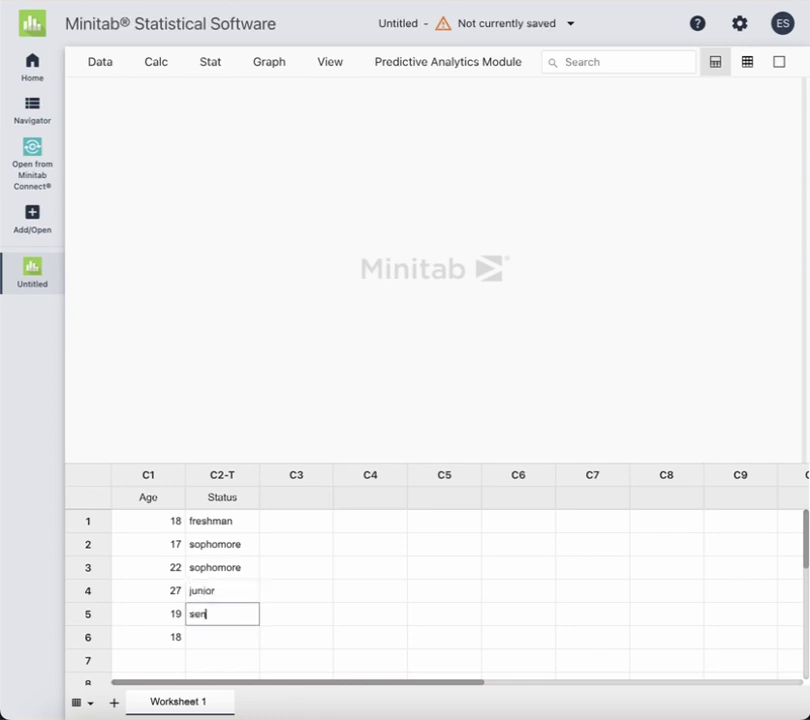
{"action": "type", "text": "iro"}
{"action": "key", "text": "BackSpace"}
{"action": "key", "text": "BackSpace"}
{"action": "type", "text": "or"}
{"action": "key", "text": "Return"}
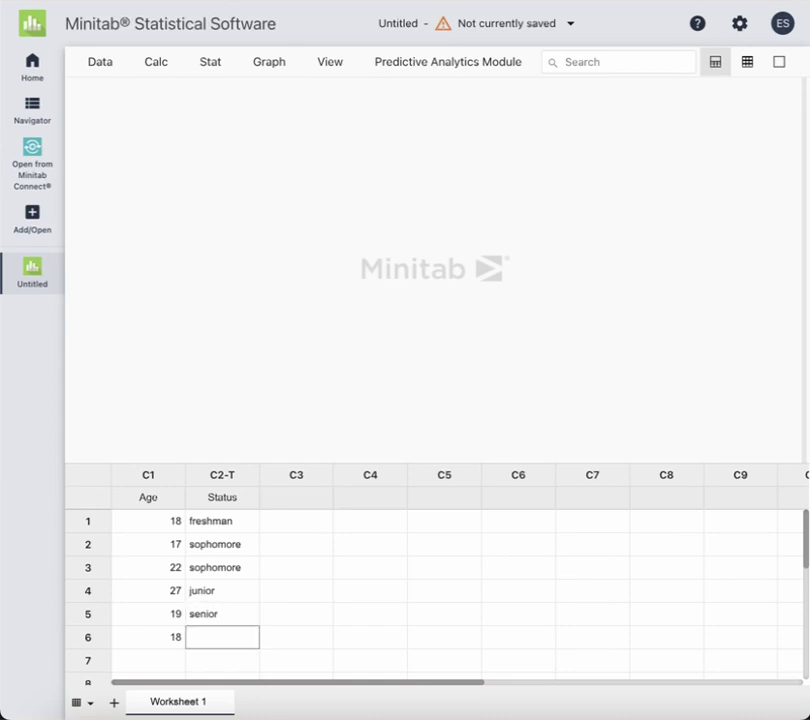
{"action": "type", "text": "fre"}
{"action": "type", "text": "man"}
{"action": "key", "text": "BackSpace"}
{"action": "key", "text": "BackSpace"}
{"action": "key", "text": "BackSpace"}
{"action": "key", "text": "BackSpace"}
{"action": "type", "text": "shman"}
{"action": "key", "text": "Return"}
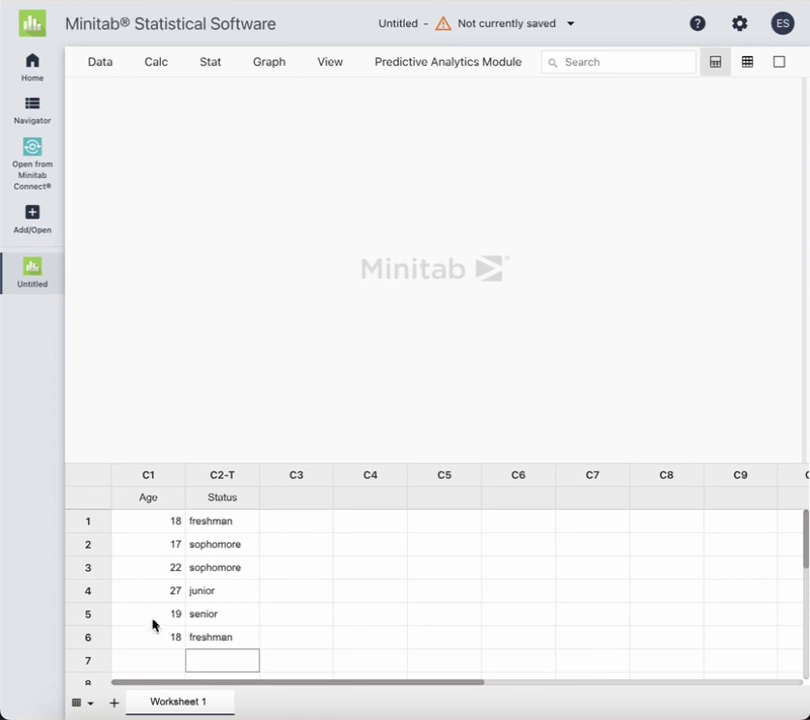
Create a new empty report from the Navigator panel
{"action": "left_click", "coordinate": [36, 105]}
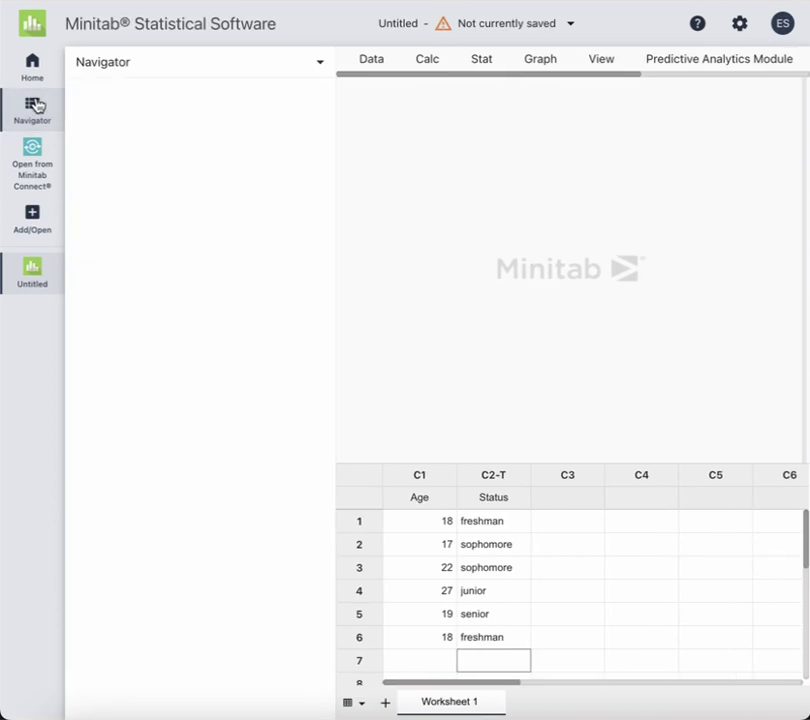
{"action": "left_click", "coordinate": [321, 64]}
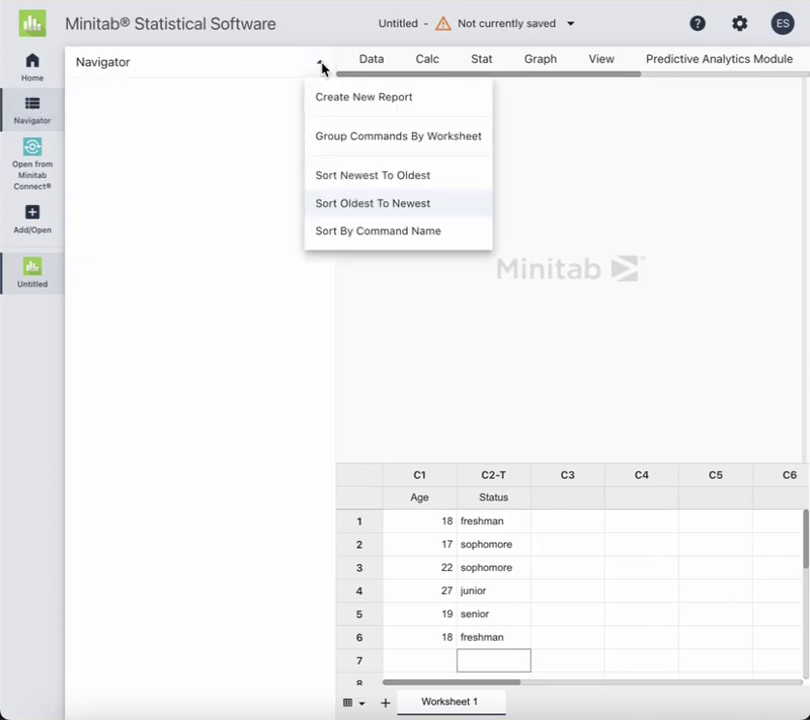
{"action": "left_click", "coordinate": [328, 99]}
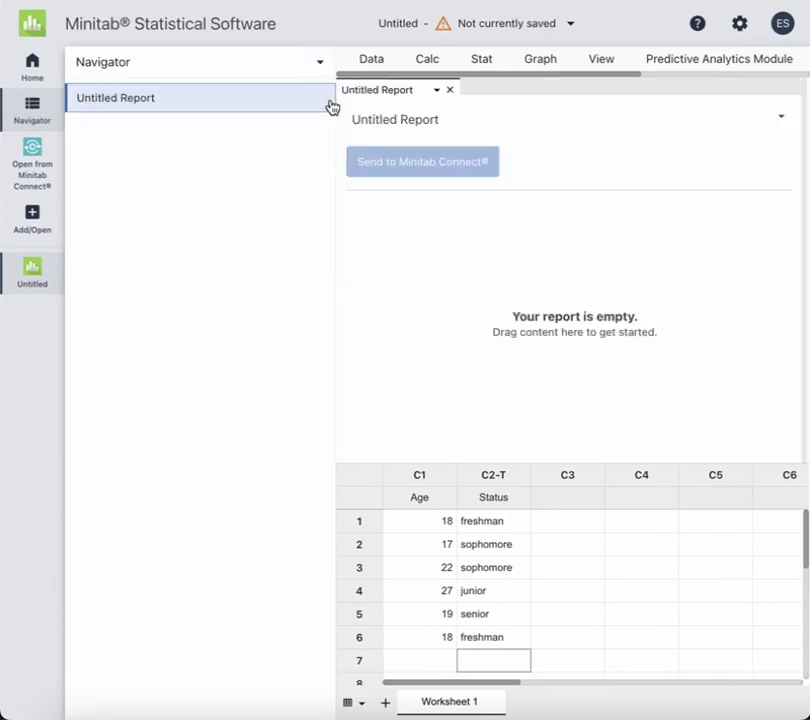
Add a report row with a text annotation holding the pasted MATH 1530 Project #1 title text
{"action": "left_click", "coordinate": [780, 117]}
{"action": "left_click", "coordinate": [727, 170]}
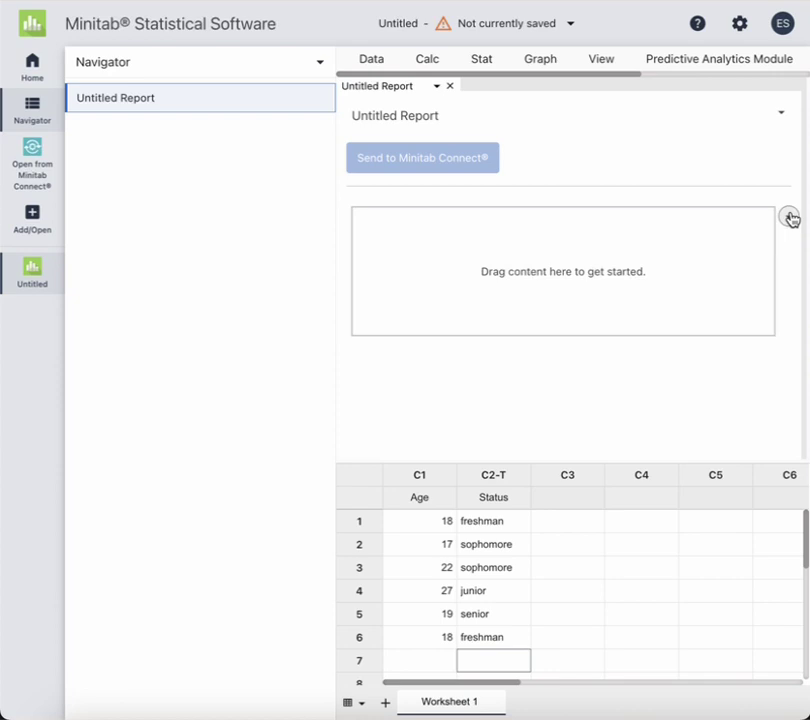
{"action": "left_click", "coordinate": [789, 216]}
{"action": "left_click", "coordinate": [740, 247]}
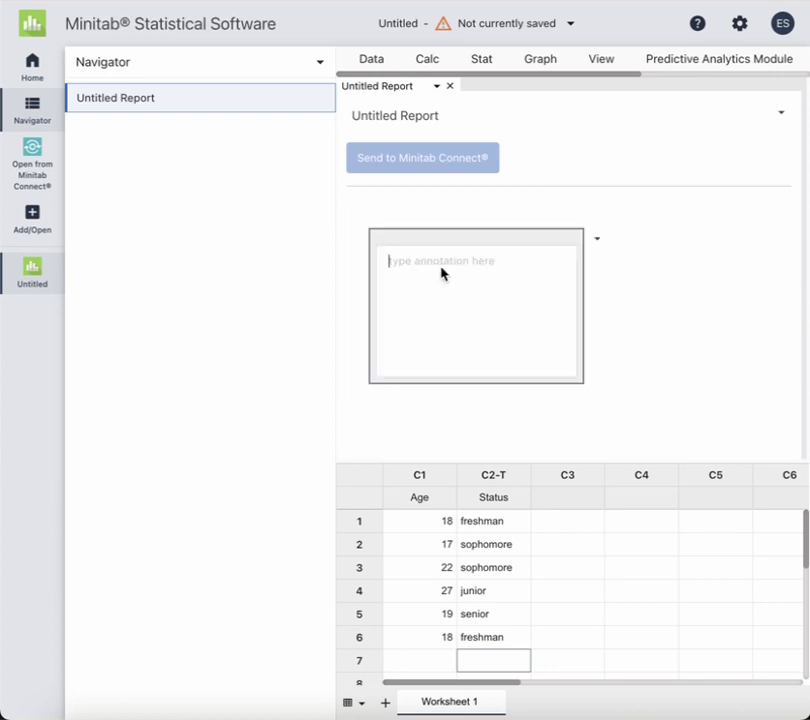
{"action": "key", "text": "ctrl+v"}
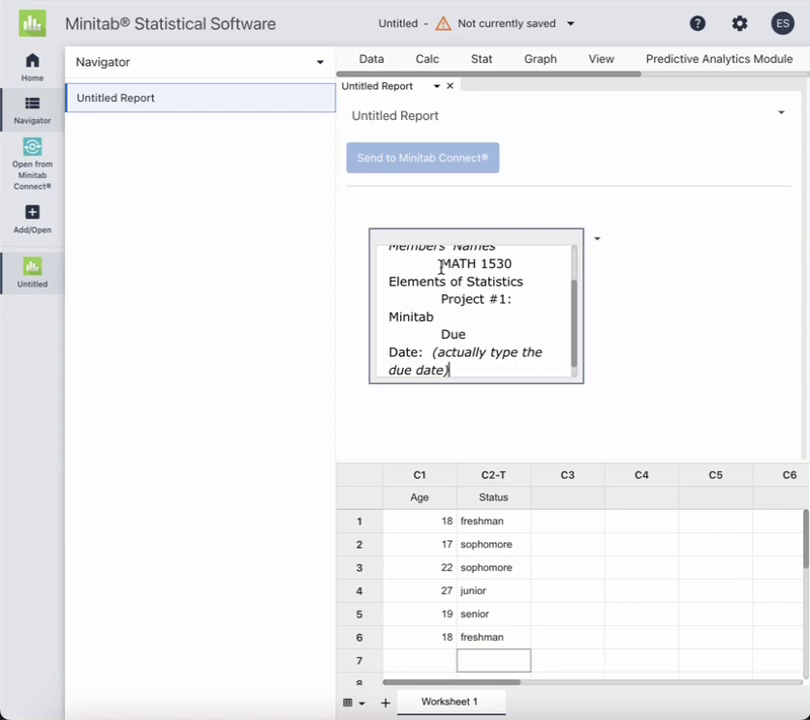
{"action": "scroll", "coordinate": [465, 306], "scroll_direction": "up", "scroll_amount": 3}
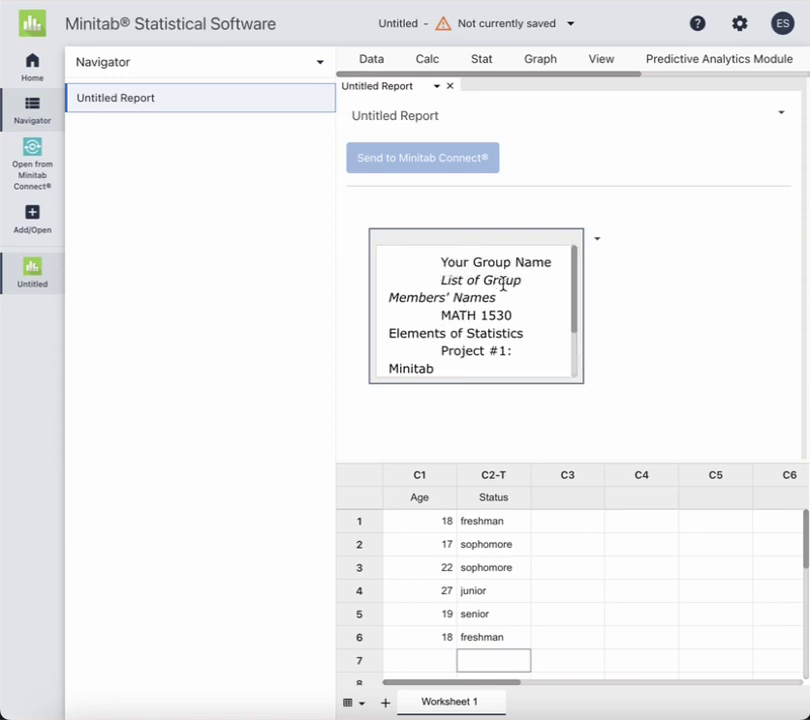
Replace the group name placeholder with 'Group 1' and fill in both members' names
{"action": "left_click_drag", "start_coordinate": [553, 257], "coordinate": [441, 255]}
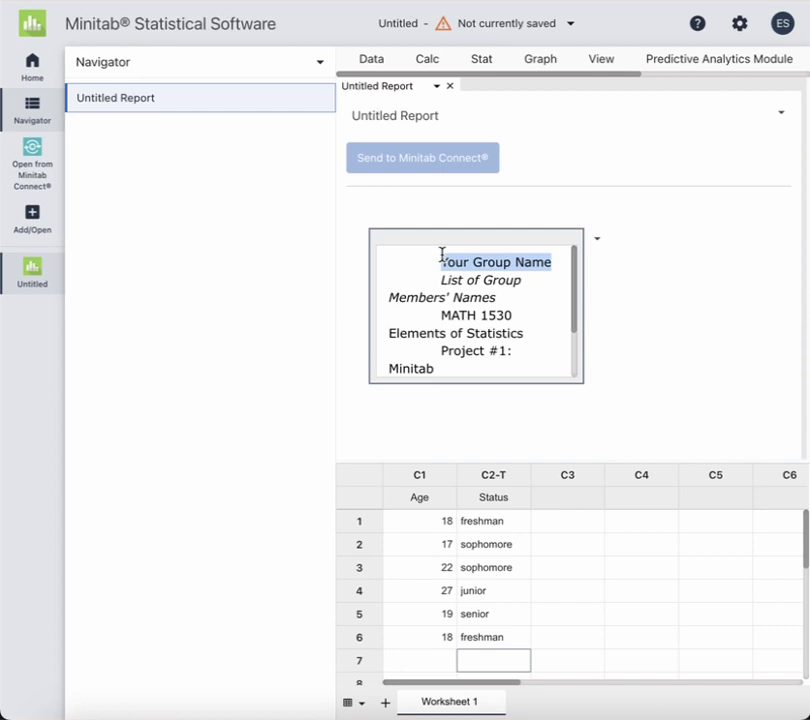
{"action": "type", "text": "Group 1"}
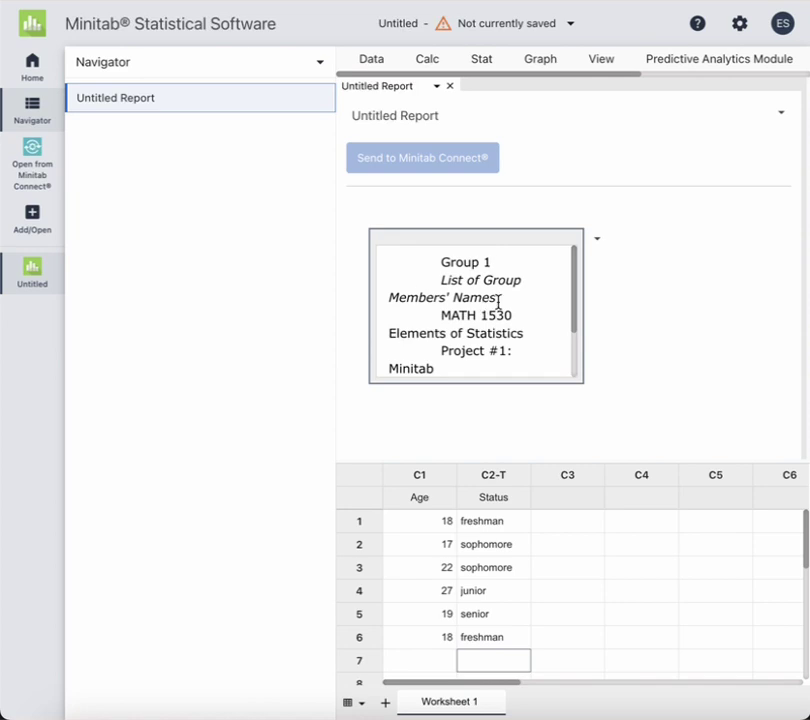
{"action": "left_click_drag", "start_coordinate": [498, 301], "coordinate": [443, 277]}
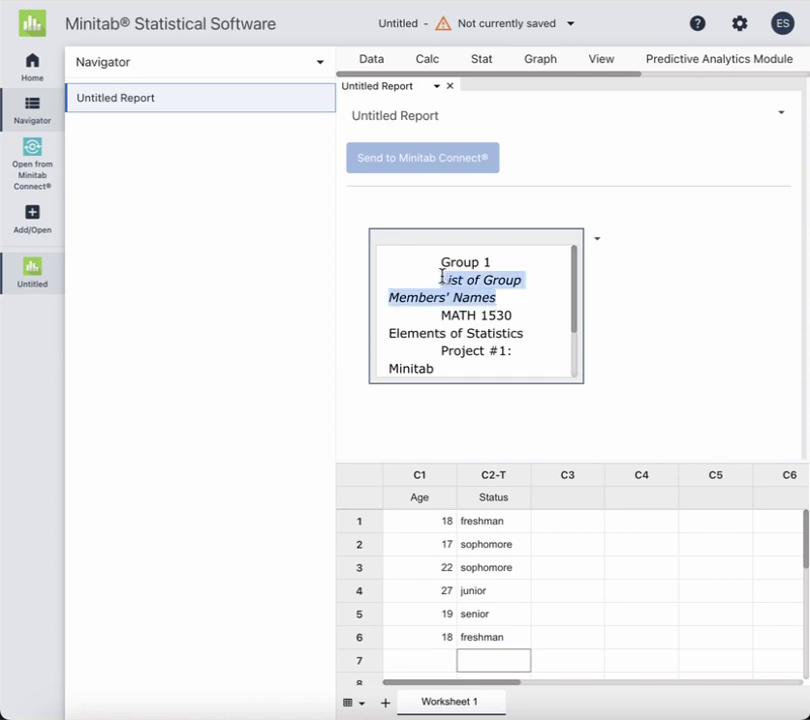
{"action": "key", "text": "Return"}
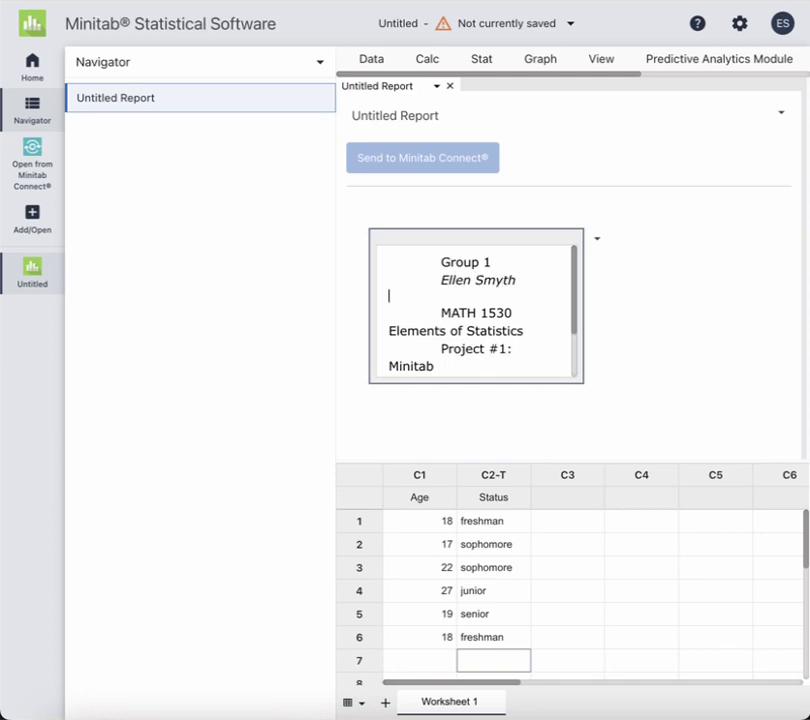
{"action": "key", "text": "BackSpace"}
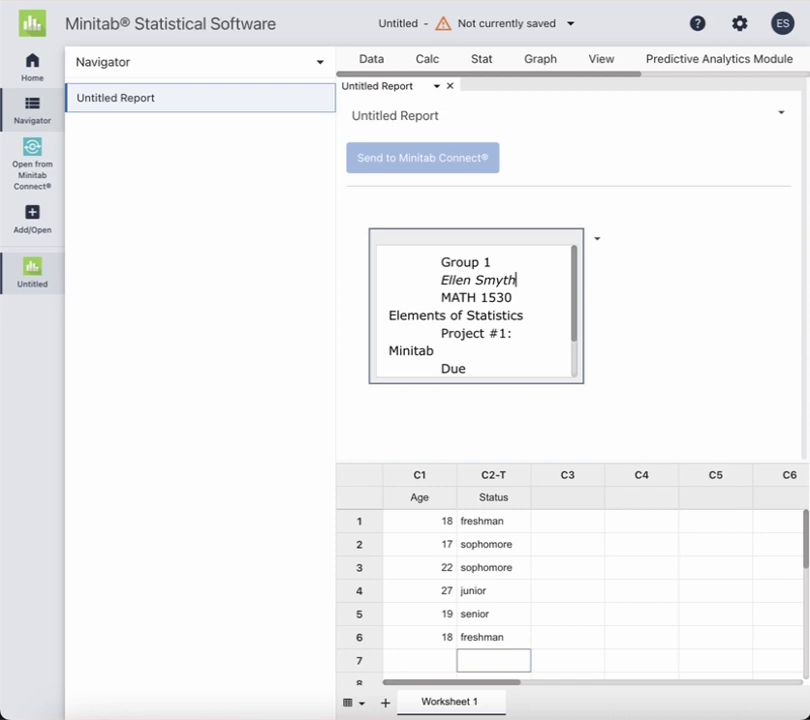
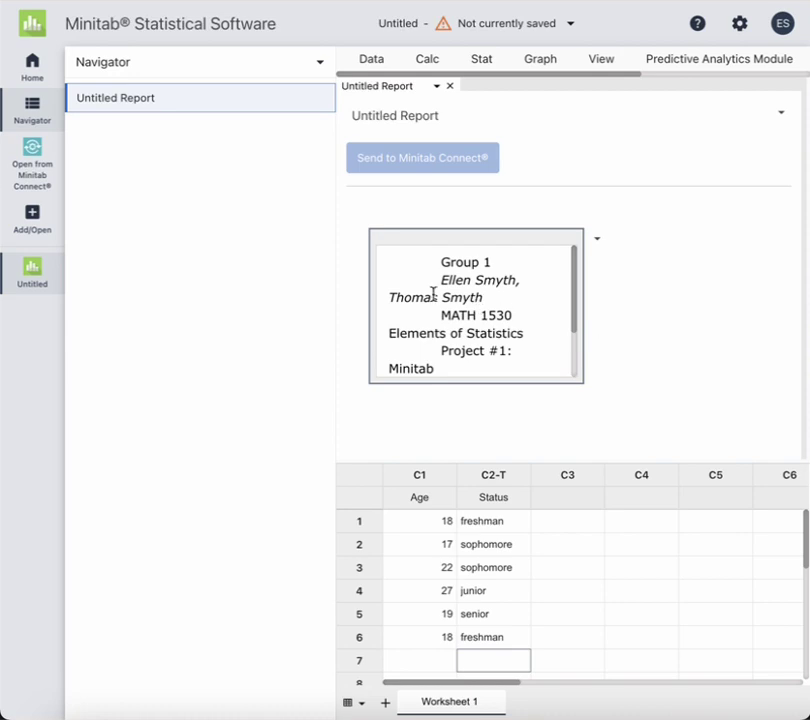
Replace the due-date placeholder with 9/20/24 and finish editing the annotation
{"action": "scroll", "coordinate": [499, 368], "scroll_direction": "down", "scroll_amount": 1}
{"action": "scroll", "coordinate": [499, 368], "scroll_direction": "down", "scroll_amount": 1}
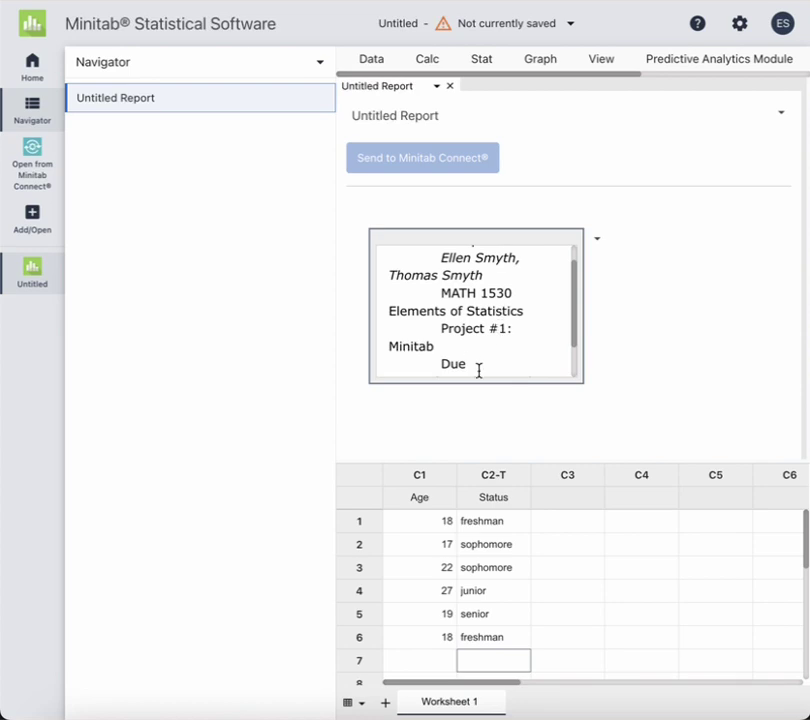
{"action": "scroll", "coordinate": [479, 365], "scroll_direction": "down", "scroll_amount": 2}
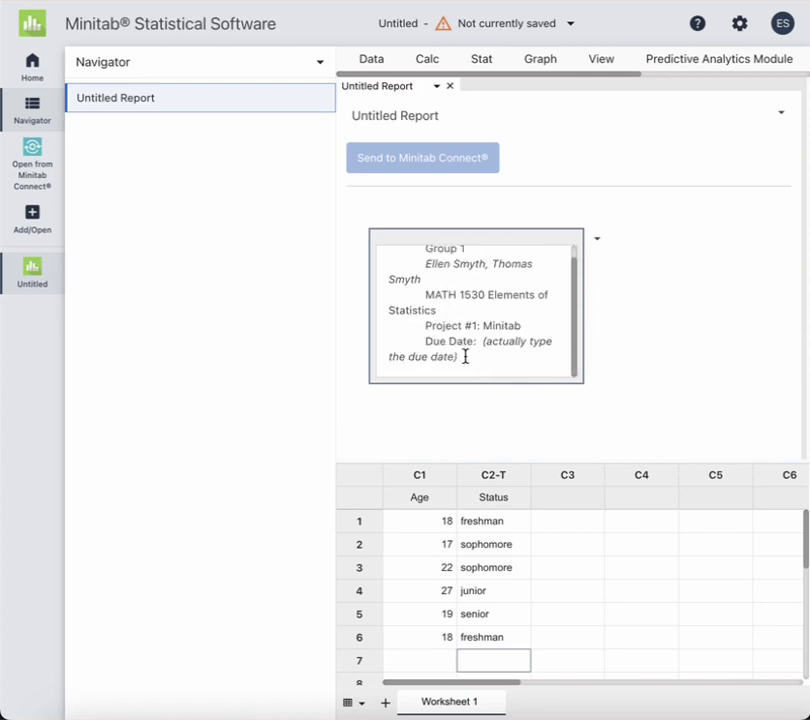
{"action": "left_click", "coordinate": [488, 354]}
{"action": "left_click_drag", "start_coordinate": [465, 356], "coordinate": [481, 341]}
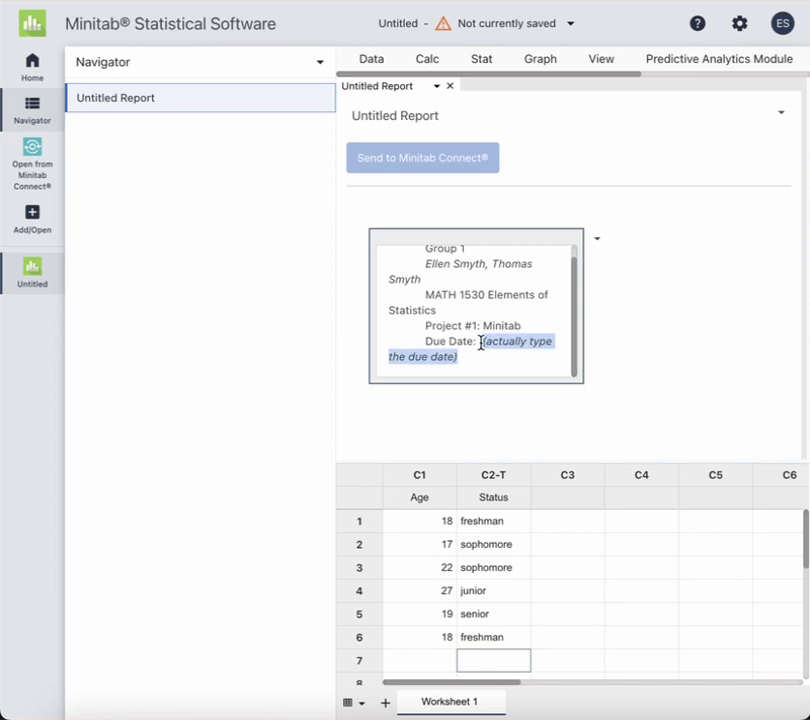
{"action": "type", "text": "9/"}
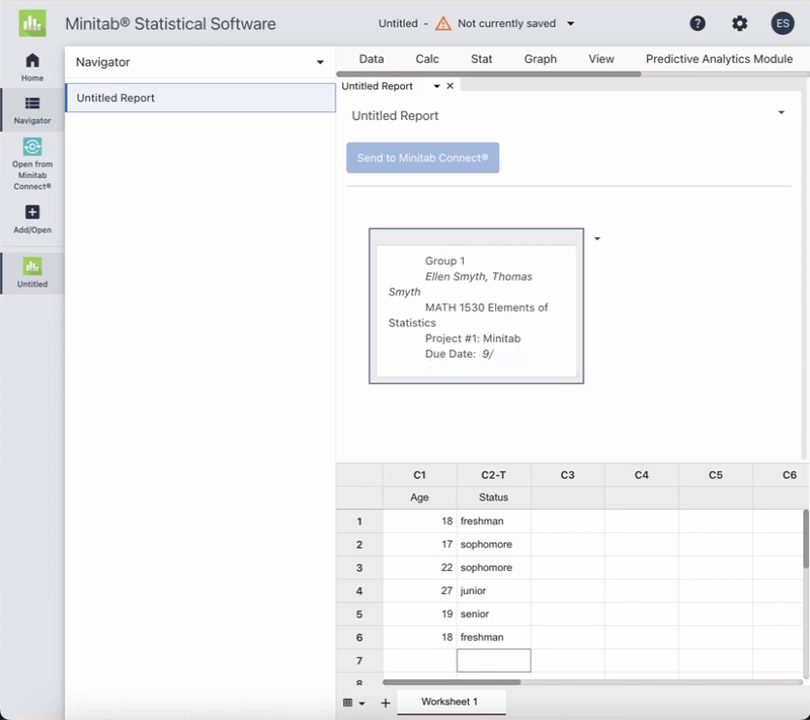
{"action": "type", "text": "20/24"}
{"action": "left_click", "coordinate": [622, 376]}
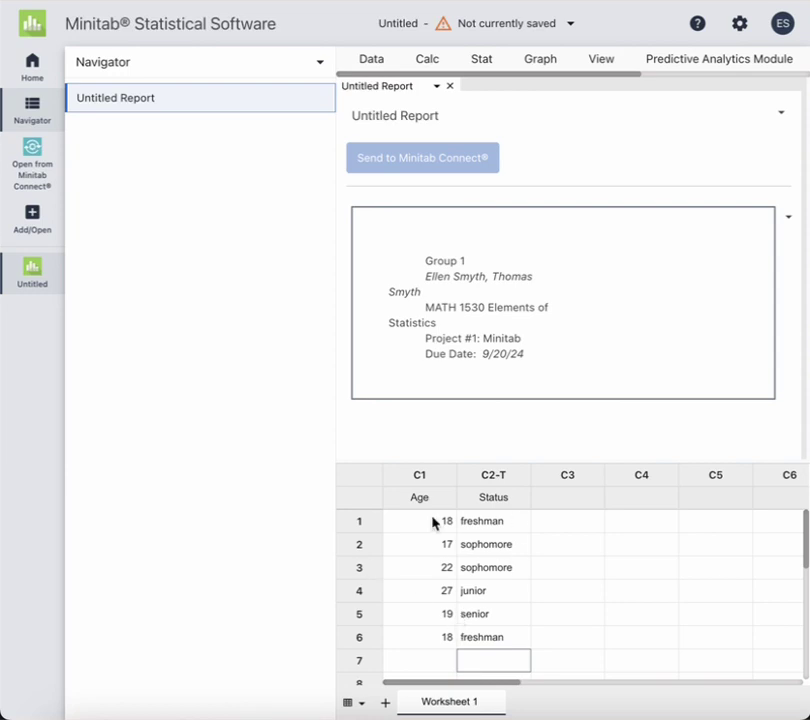
{"action": "left_click_drag", "start_coordinate": [457, 519], "coordinate": [436, 655]}
Check the Status column entries, then collapse the Navigator pane to widen the workspace
{"action": "left_click", "coordinate": [517, 548]}
{"action": "left_click", "coordinate": [503, 519]}
{"action": "left_click", "coordinate": [504, 546]}
{"action": "left_click", "coordinate": [503, 618]}
{"action": "left_click", "coordinate": [503, 640]}
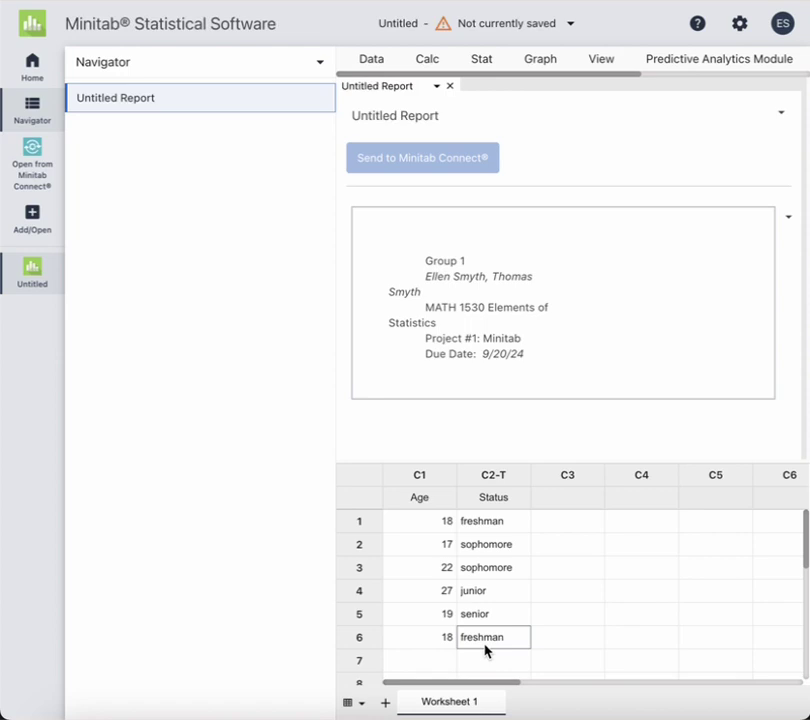
{"action": "left_click", "coordinate": [27, 108]}
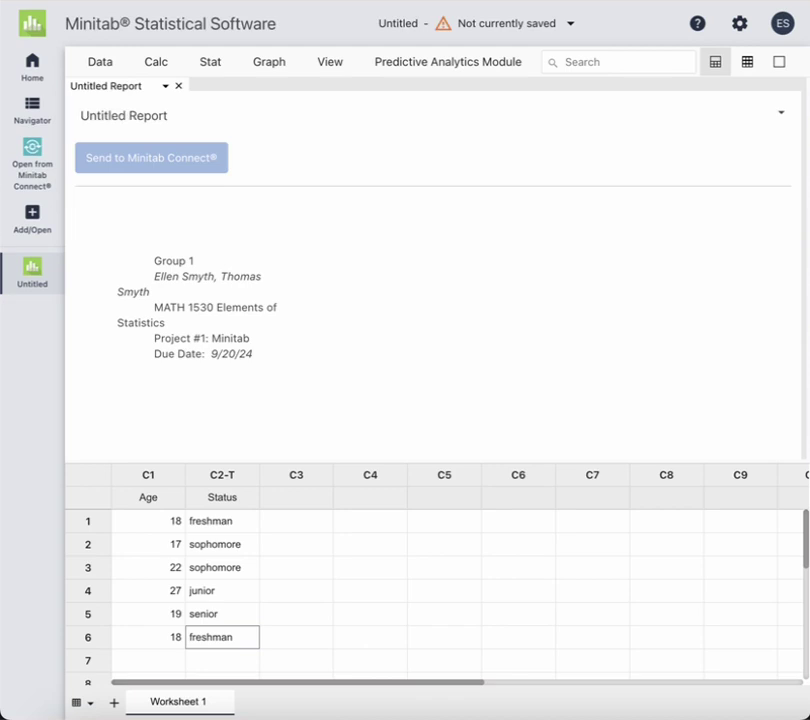
Open Display Descriptive Statistics and choose Age as the variable
{"action": "left_click", "coordinate": [215, 64]}
{"action": "mouse_move", "coordinate": [224, 99]}
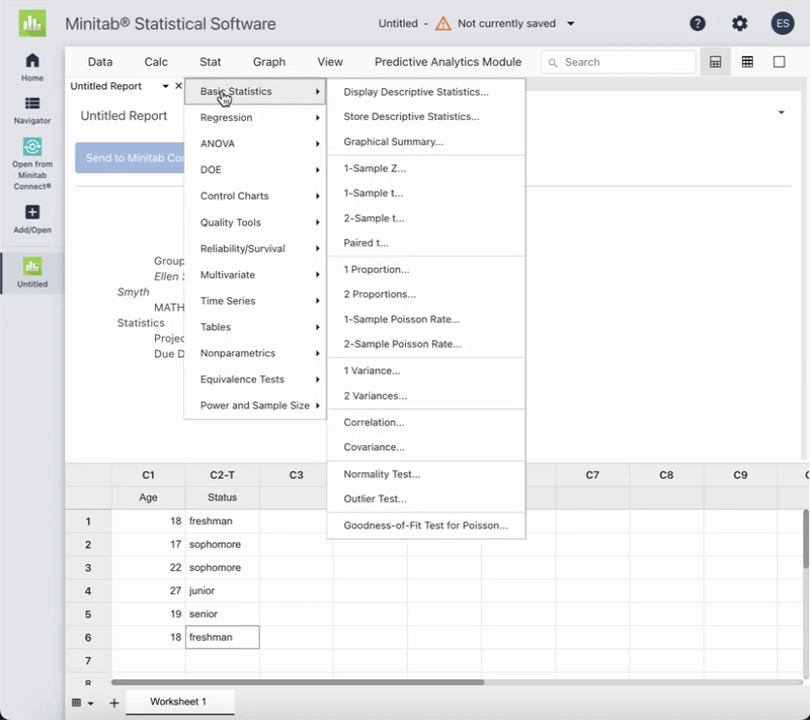
{"action": "left_click", "coordinate": [376, 96]}
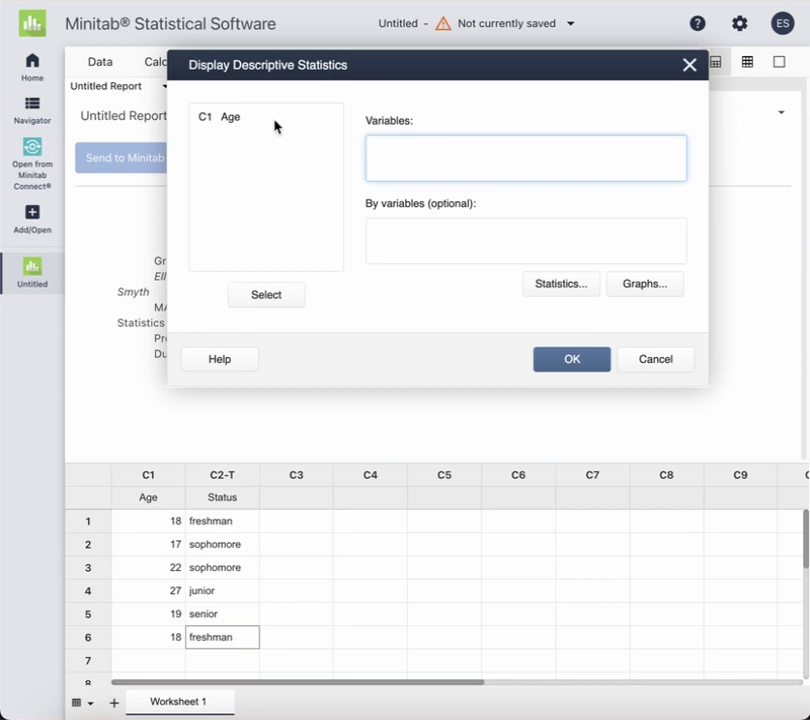
{"action": "mouse_move", "coordinate": [245, 125]}
{"action": "left_mouse_down"}
{"action": "mouse_move", "coordinate": [240, 119]}
{"action": "mouse_move", "coordinate": [245, 140]}
{"action": "left_mouse_up"}
{"action": "left_click", "coordinate": [268, 297]}
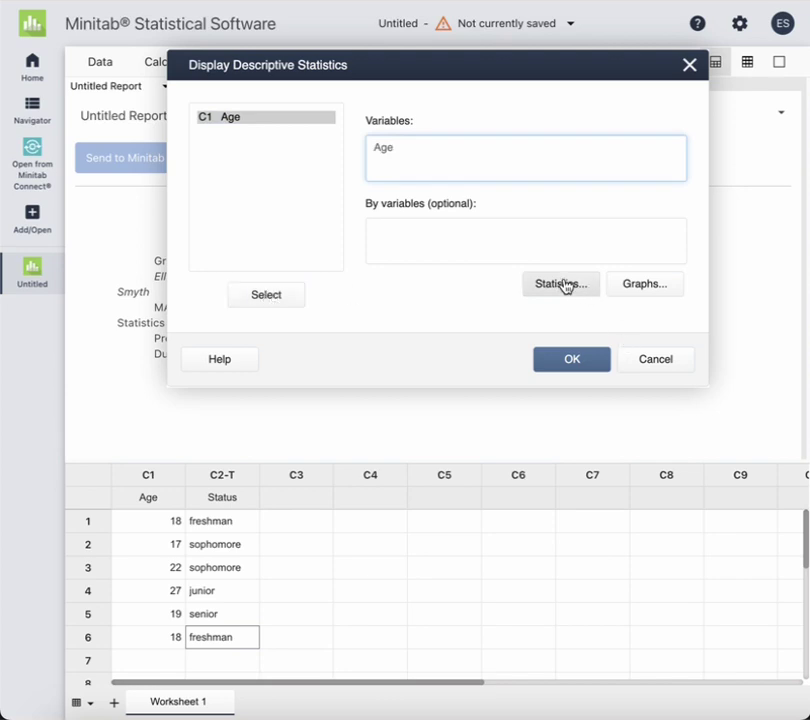
Add IQR, mode, range and skewness, removing N missing and SE of mean
{"action": "left_click", "coordinate": [562, 285]}
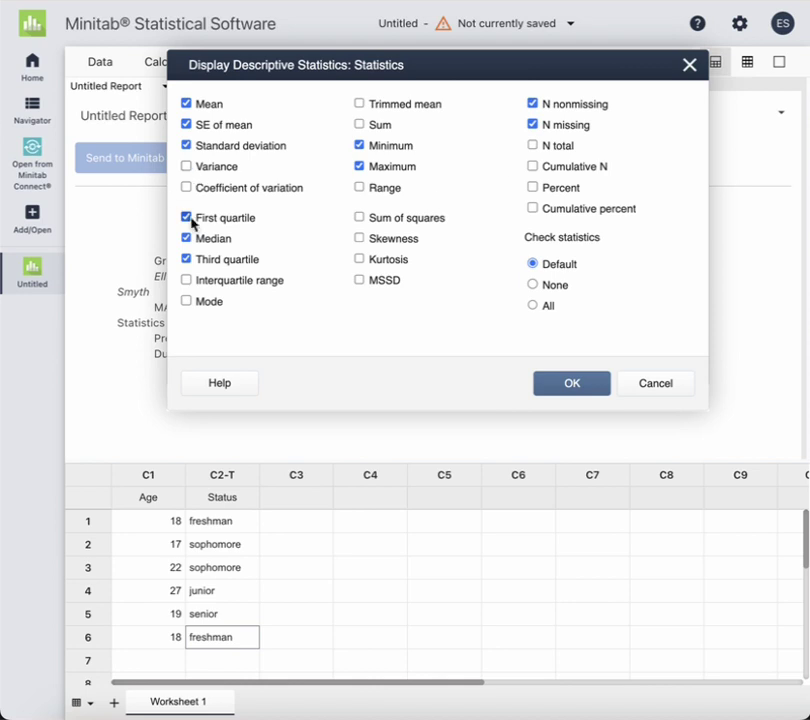
{"action": "left_click", "coordinate": [186, 280]}
{"action": "left_click", "coordinate": [186, 301]}
{"action": "left_click", "coordinate": [361, 188]}
{"action": "left_click", "coordinate": [360, 239]}
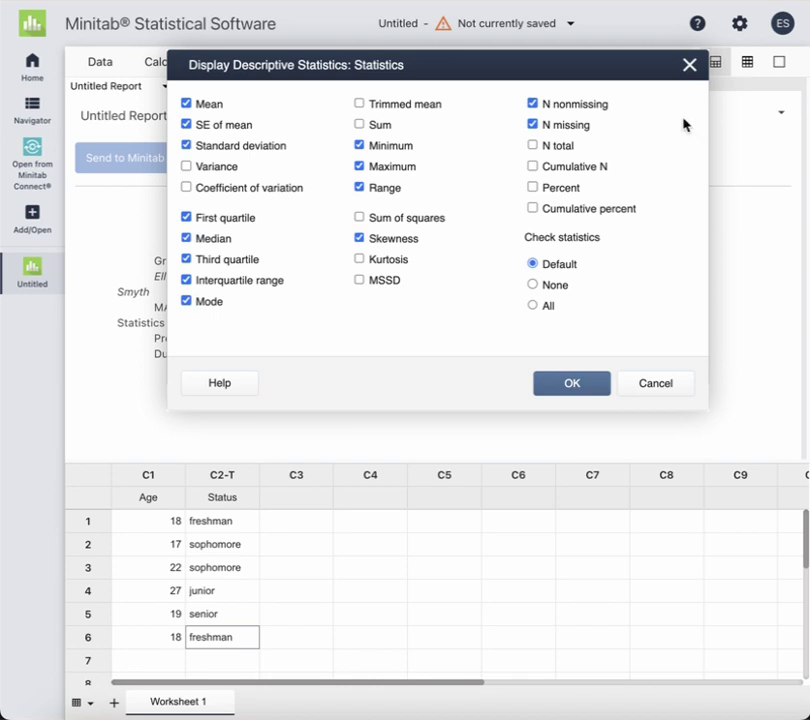
{"action": "left_click", "coordinate": [535, 127]}
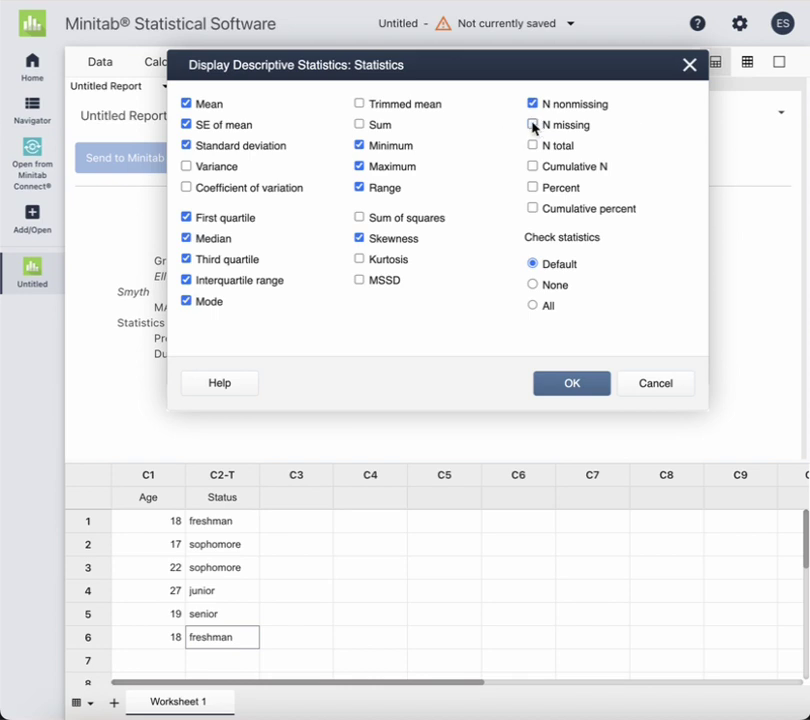
{"action": "left_click", "coordinate": [186, 126]}
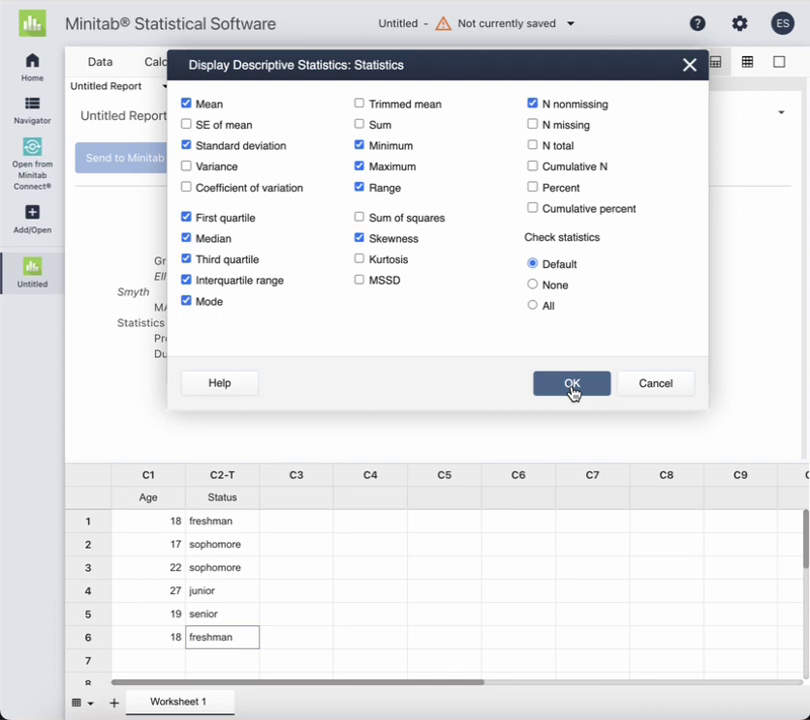
{"action": "left_click", "coordinate": [572, 385]}
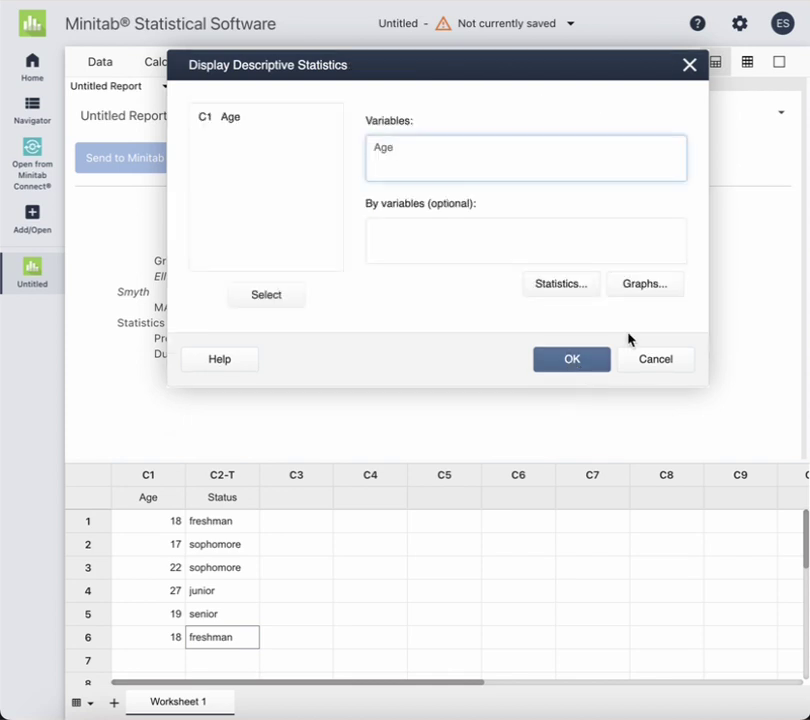
Add a histogram, a histogram with normal curve and a boxplot, then run the Age statistics
{"action": "left_click", "coordinate": [645, 285]}
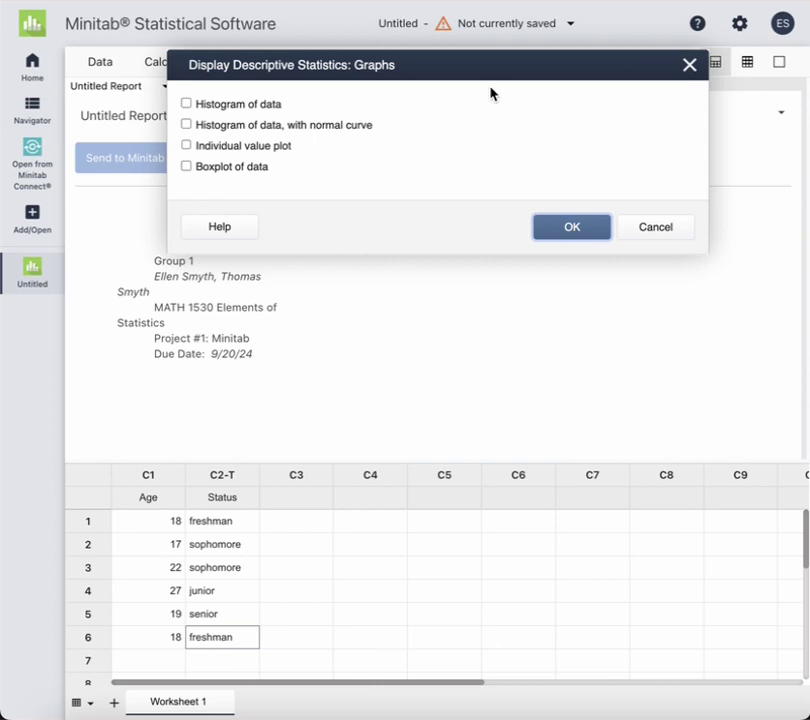
{"action": "left_click", "coordinate": [186, 104]}
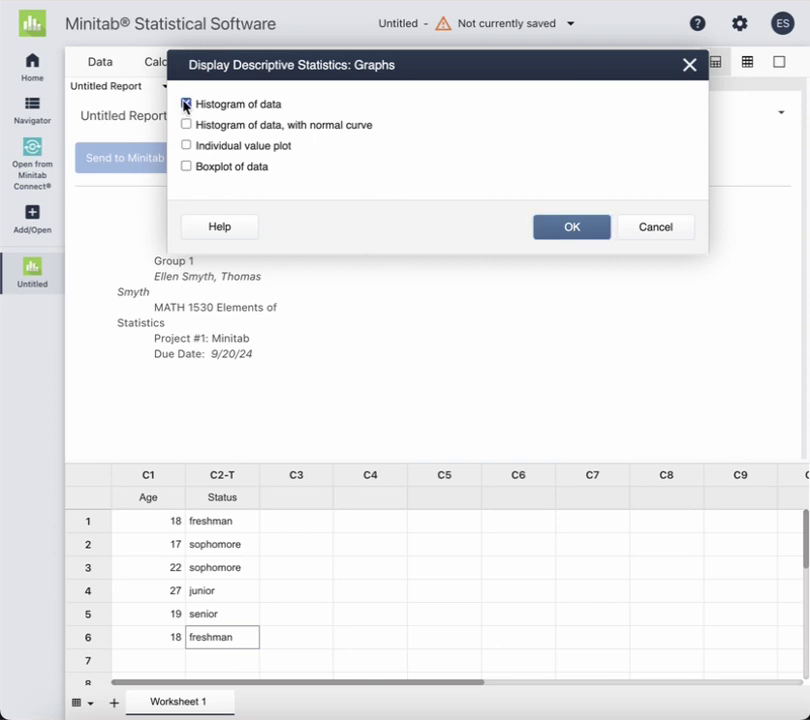
{"action": "left_click", "coordinate": [186, 166]}
{"action": "left_click", "coordinate": [186, 125]}
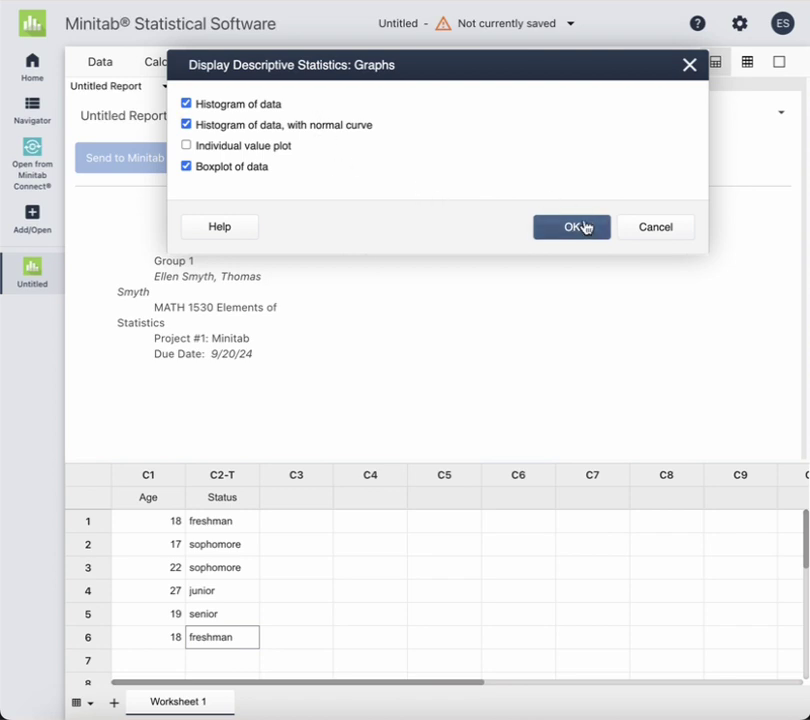
{"action": "left_click", "coordinate": [586, 226]}
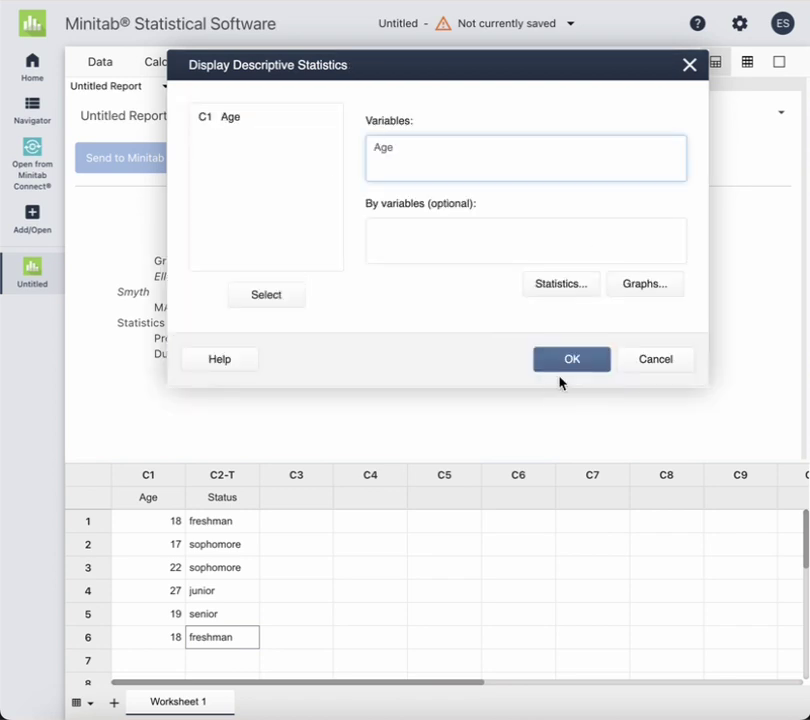
{"action": "left_click", "coordinate": [571, 363]}
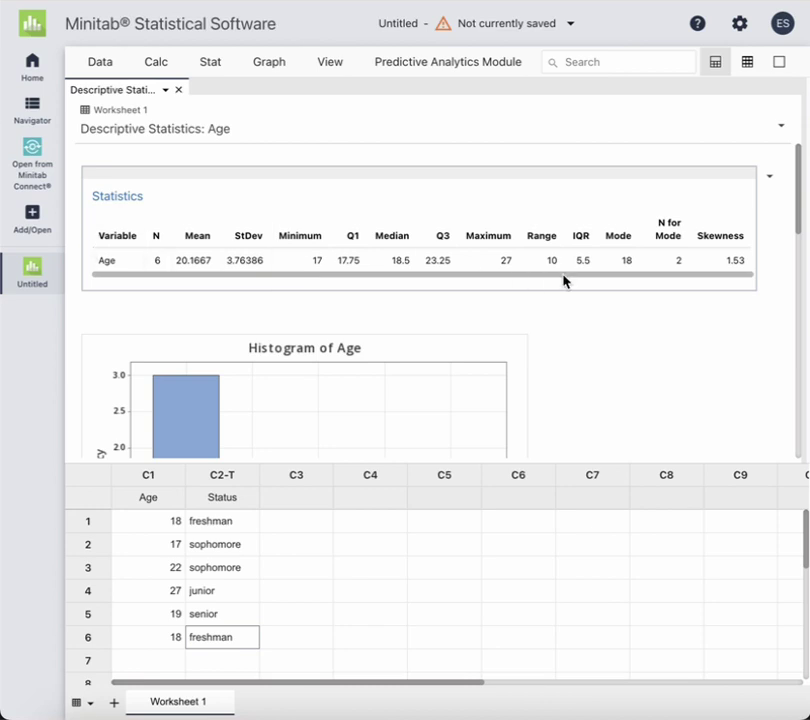
Scroll through the Age output, reading histogram bar values and boxplot quartiles Q1 17.75, Q3 23.25
{"action": "scroll", "coordinate": [675, 353], "scroll_direction": "down", "scroll_amount": 1}
{"action": "scroll", "coordinate": [675, 353], "scroll_direction": "down", "scroll_amount": 2}
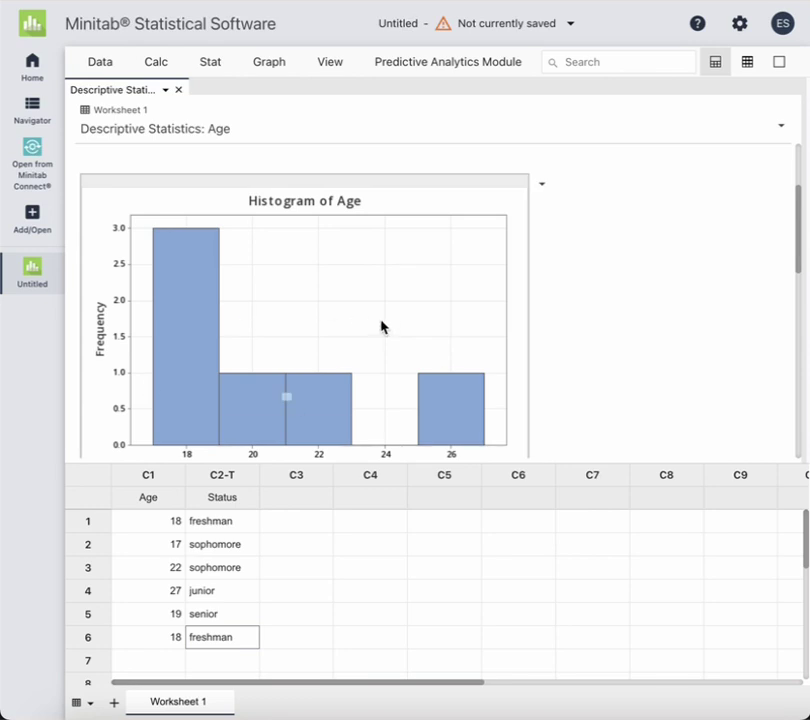
{"action": "scroll", "coordinate": [380, 325], "scroll_direction": "down", "scroll_amount": 5}
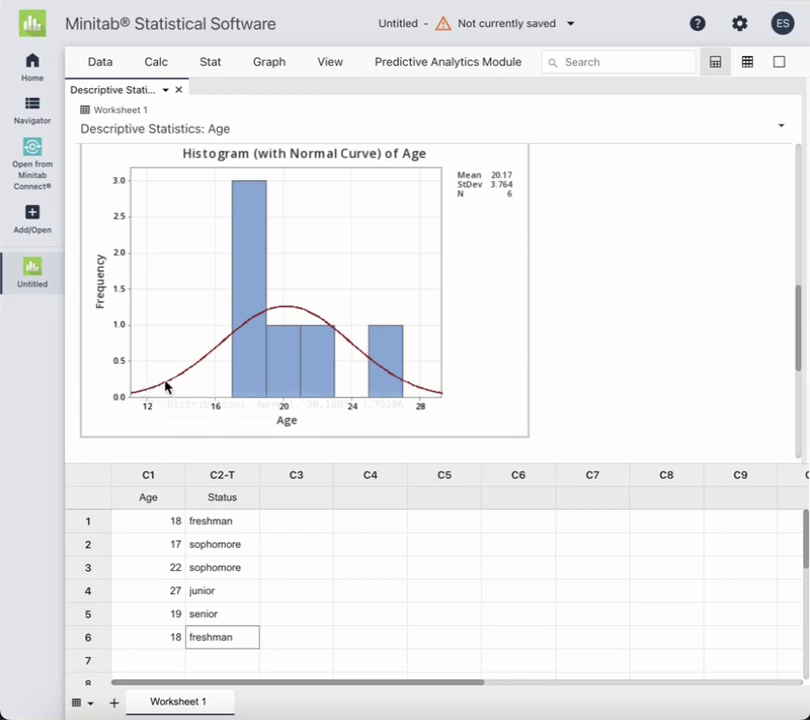
{"action": "mouse_move", "coordinate": [240, 338]}
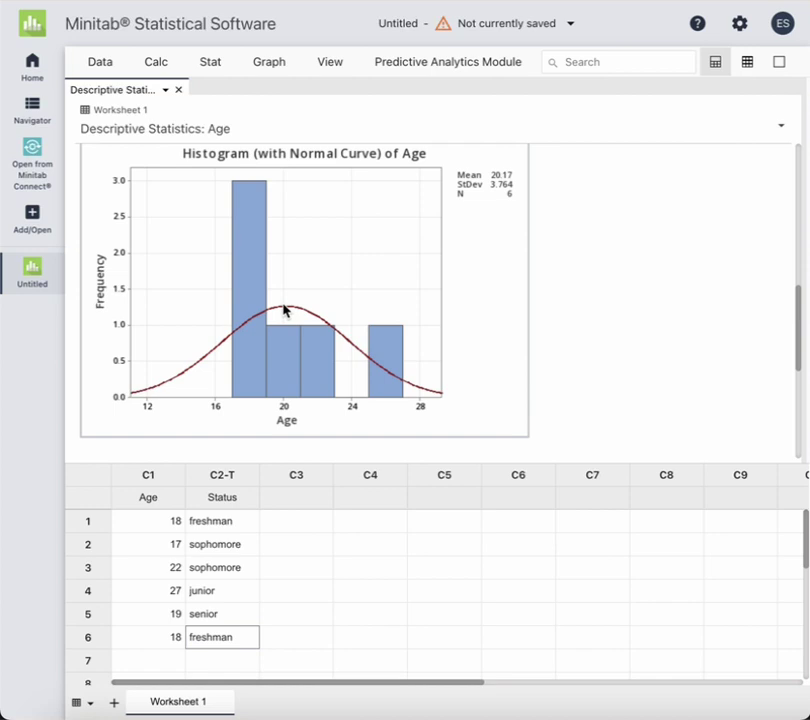
{"action": "mouse_move", "coordinate": [311, 344]}
{"action": "scroll", "coordinate": [440, 335], "scroll_direction": "up", "scroll_amount": 2}
{"action": "scroll", "coordinate": [440, 335], "scroll_direction": "down", "scroll_amount": 5}
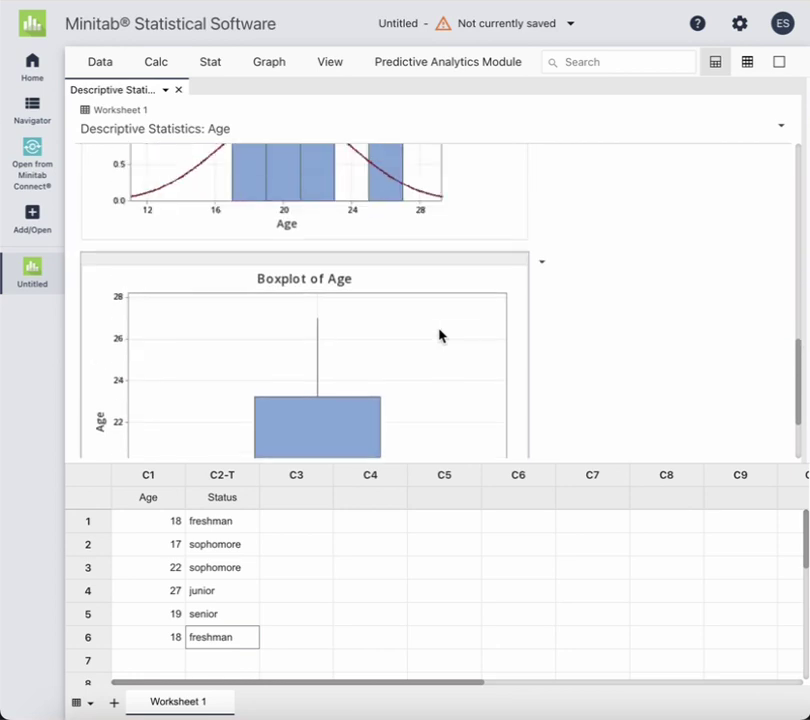
{"action": "scroll", "coordinate": [300, 330], "scroll_direction": "up", "scroll_amount": 3}
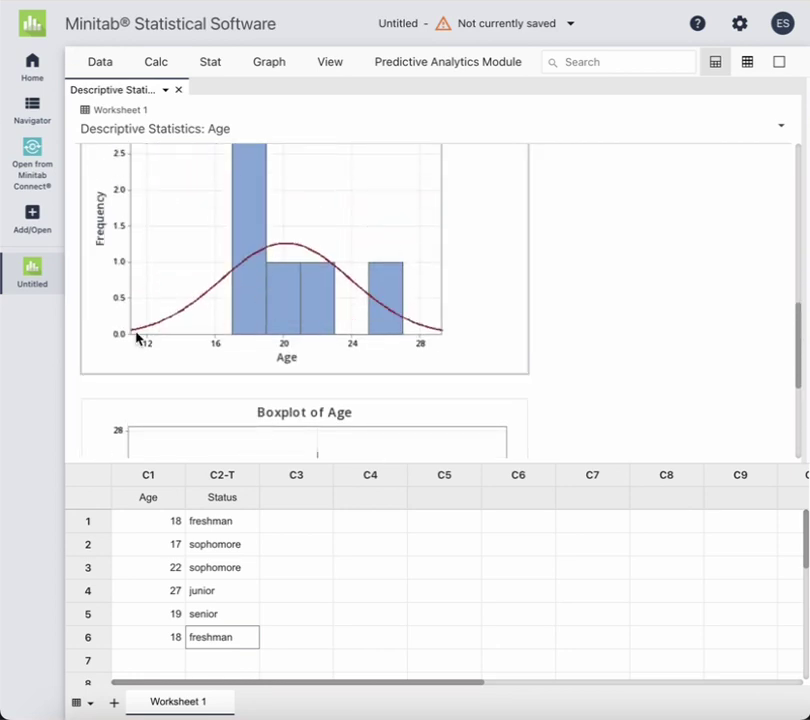
{"action": "scroll", "coordinate": [443, 335], "scroll_direction": "down", "scroll_amount": 5}
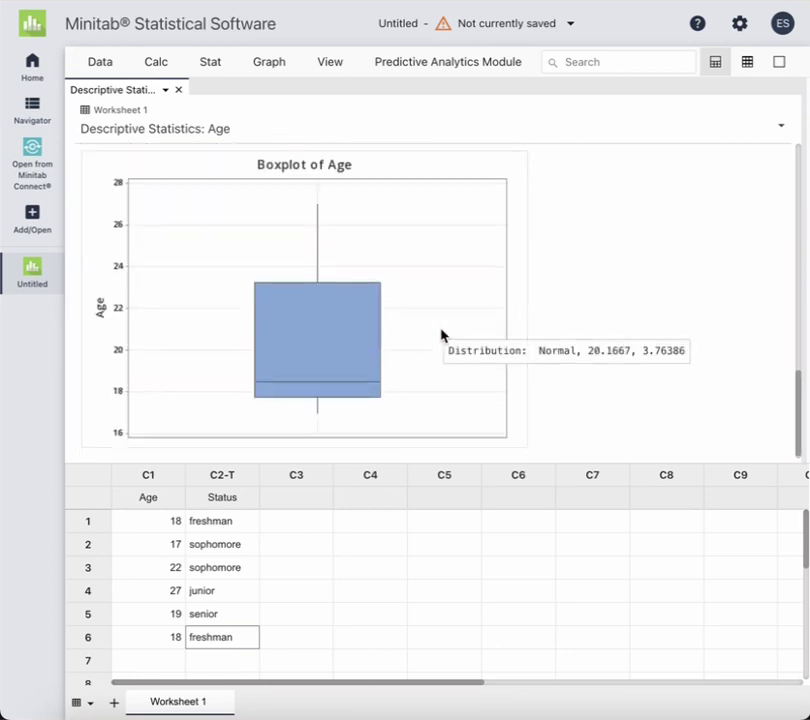
{"action": "mouse_move", "coordinate": [361, 331]}
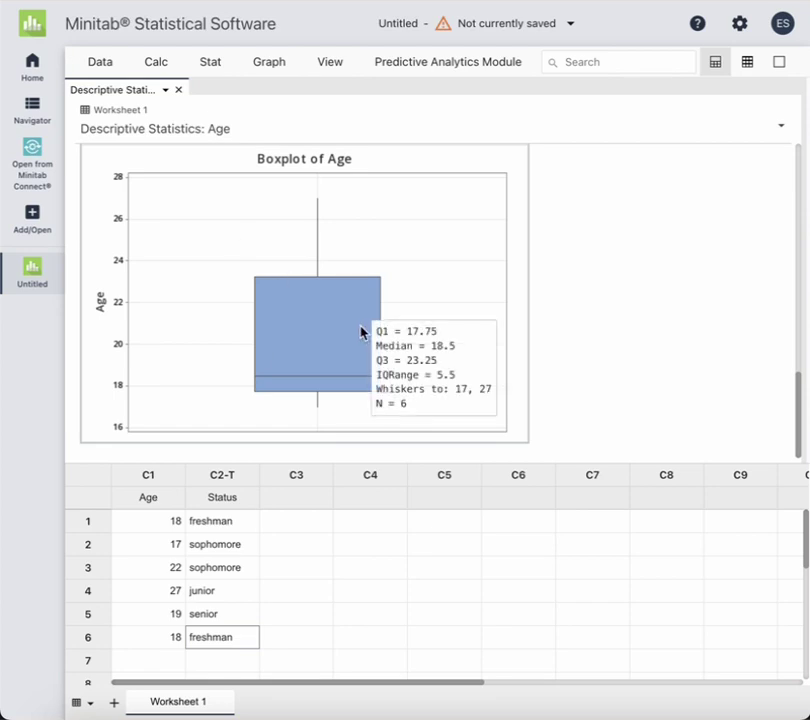
{"action": "scroll", "coordinate": [586, 227], "scroll_direction": "up", "scroll_amount": 5}
{"action": "scroll", "coordinate": [586, 227], "scroll_direction": "up", "scroll_amount": 3}
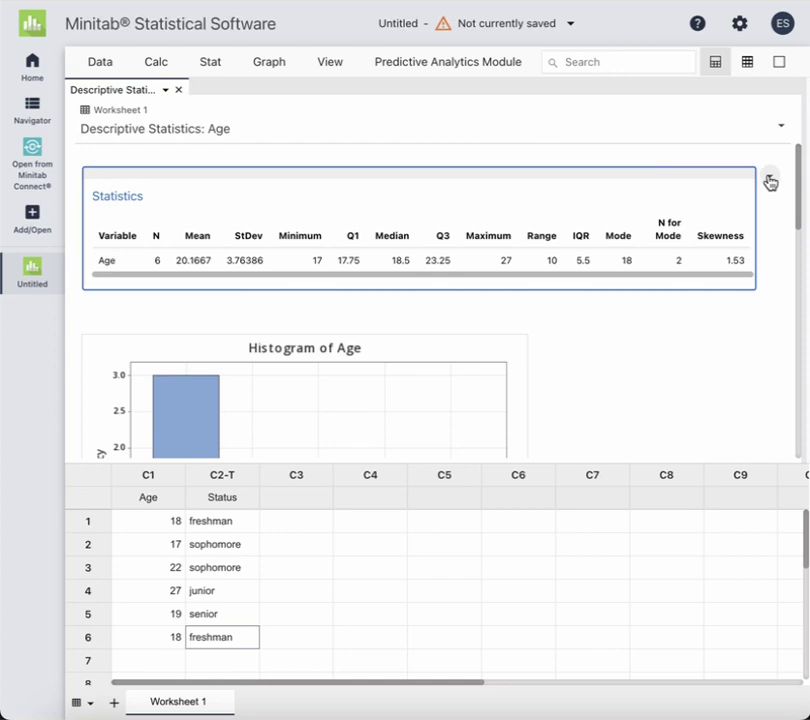
Copy the whole Age Statistics table and bring up a blank Word document
{"action": "left_click", "coordinate": [769, 177]}
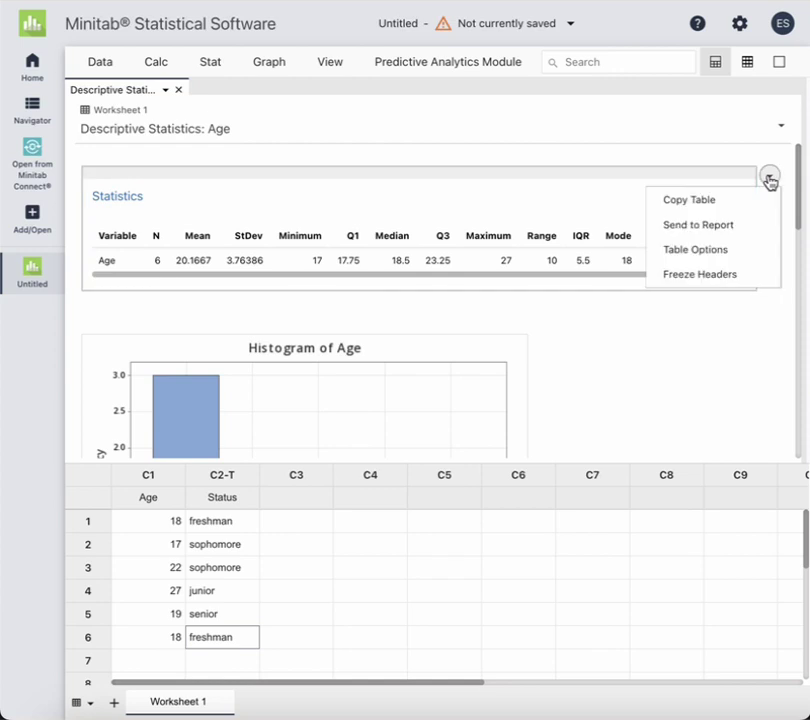
{"action": "left_click", "coordinate": [678, 168]}
{"action": "left_click", "coordinate": [706, 230]}
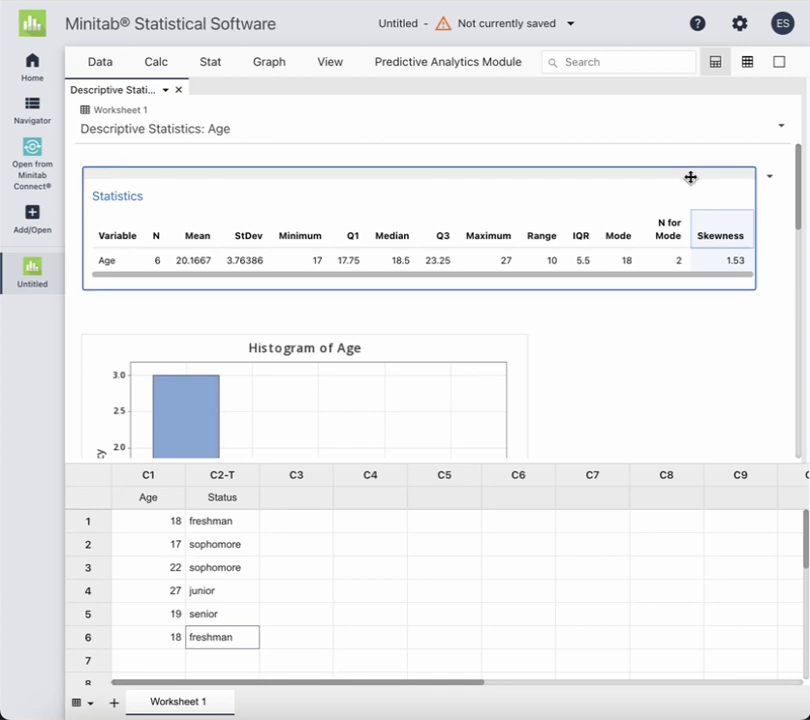
{"action": "left_click", "coordinate": [769, 176]}
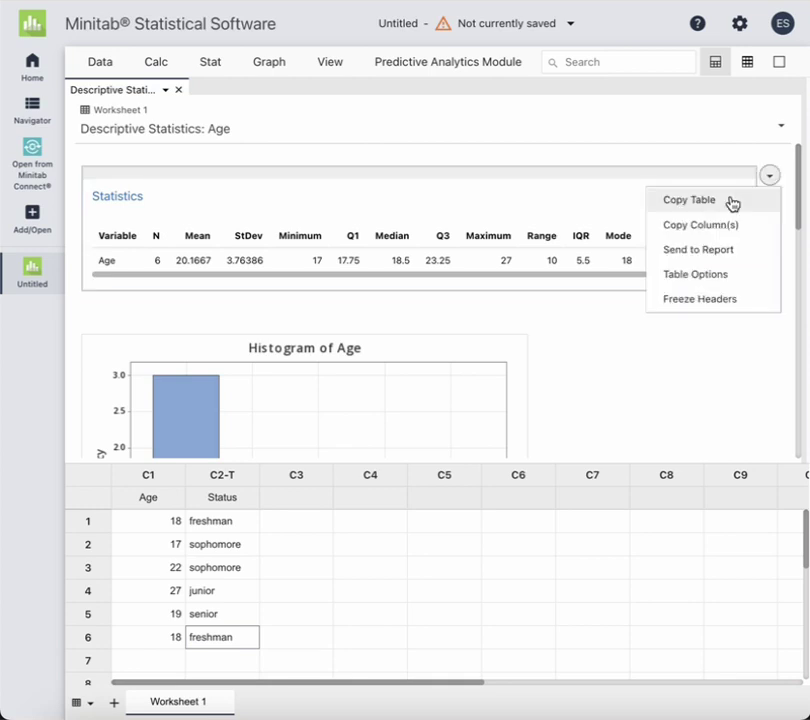
{"action": "left_click", "coordinate": [731, 199]}
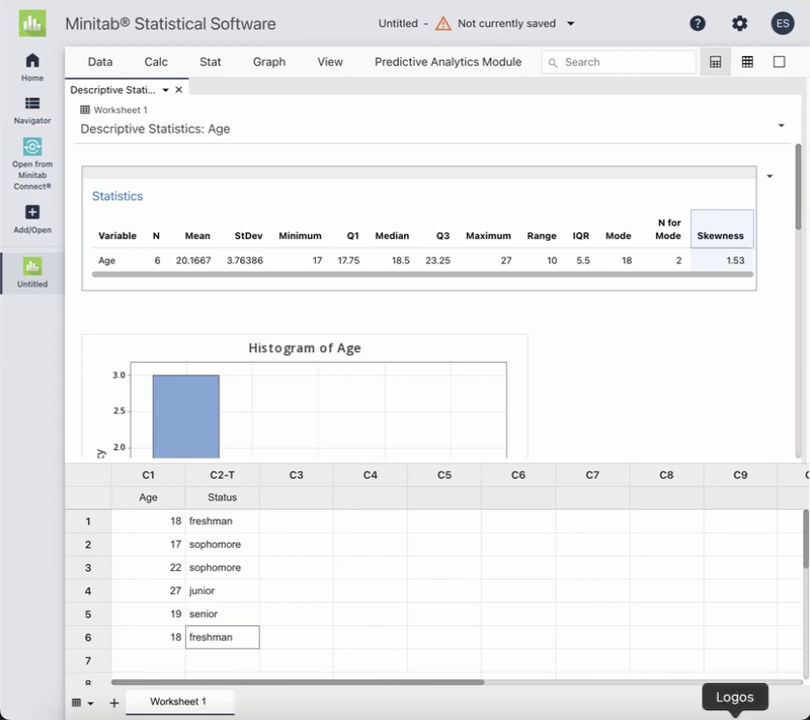
{"action": "left_click", "coordinate": [795, 714]}
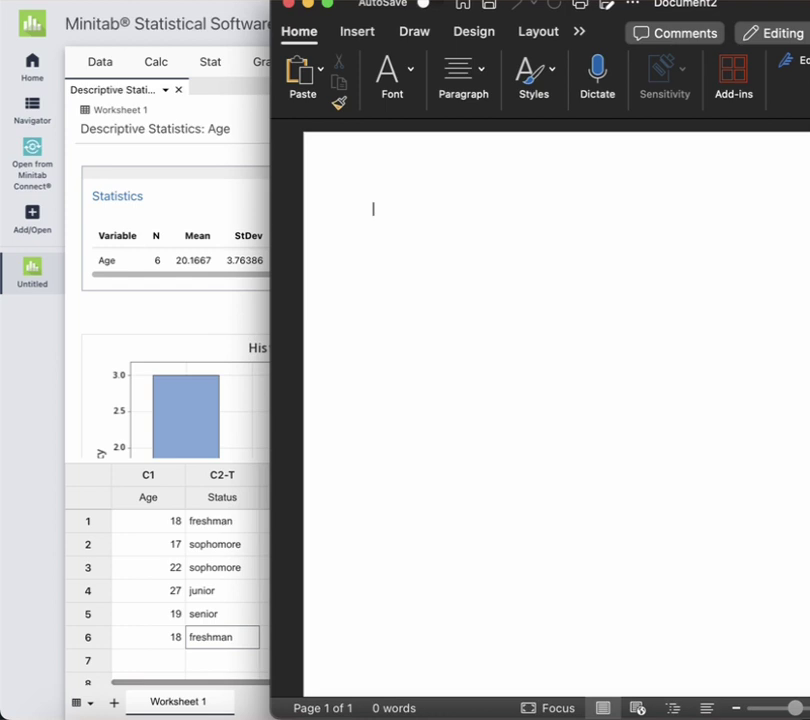
Paste the Statistics table into Document2, shift the Word window left and select the table
{"action": "left_click", "coordinate": [301, 72]}
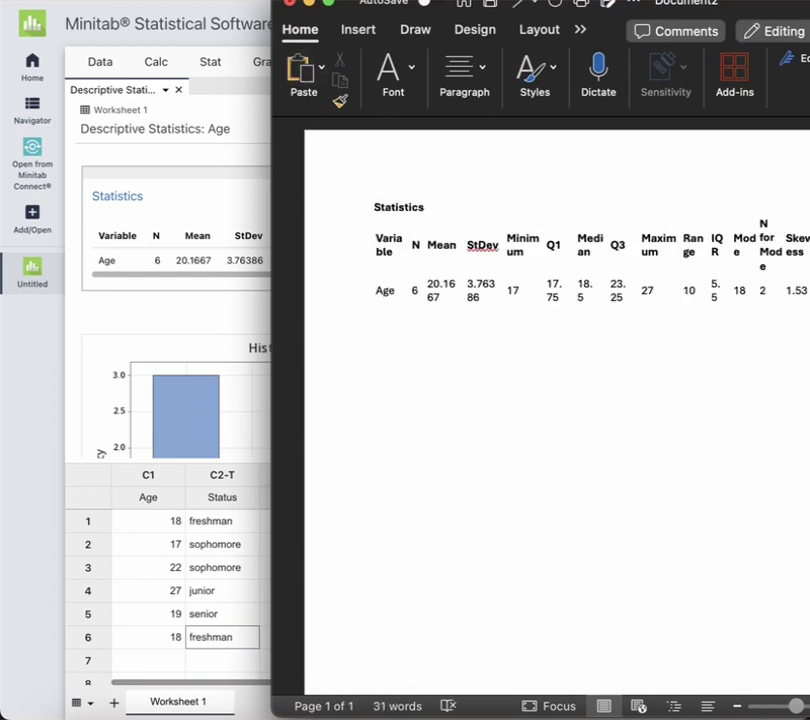
{"action": "left_click_drag", "start_coordinate": [809, 7], "coordinate": [756, 7]}
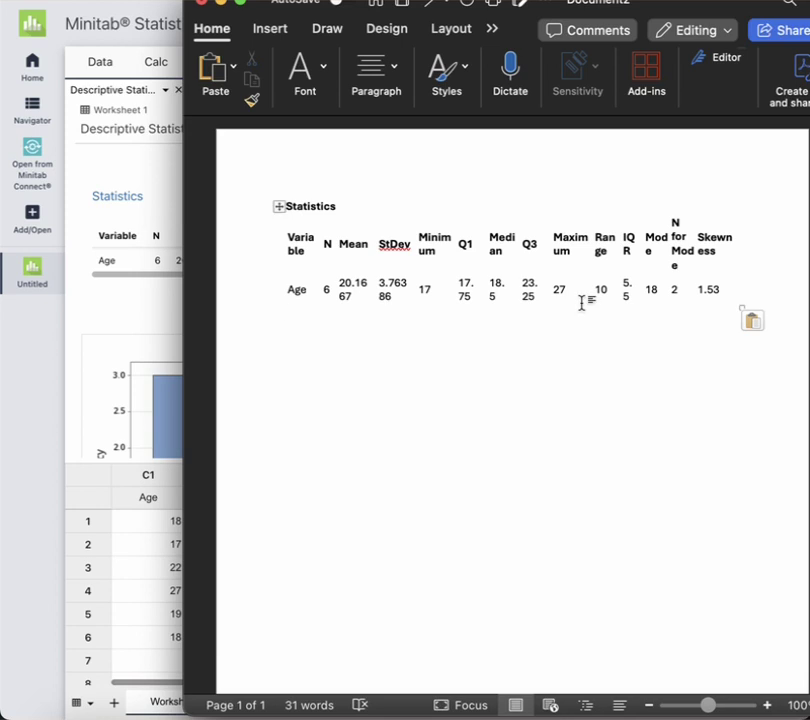
{"action": "left_click", "coordinate": [280, 205]}
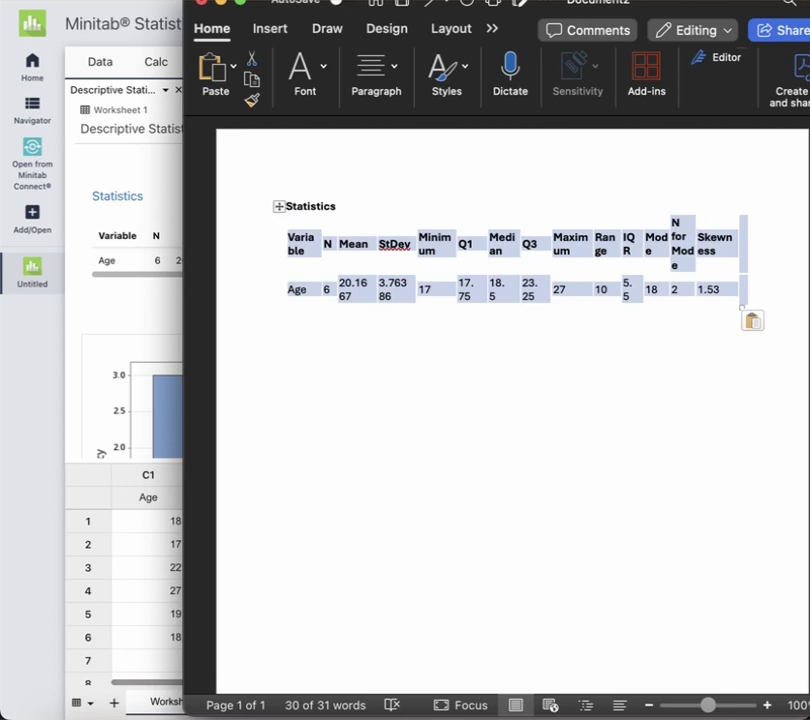
Reduce the Statistics table text to 8 pt so each row fits on one line
{"action": "left_click", "coordinate": [325, 67]}
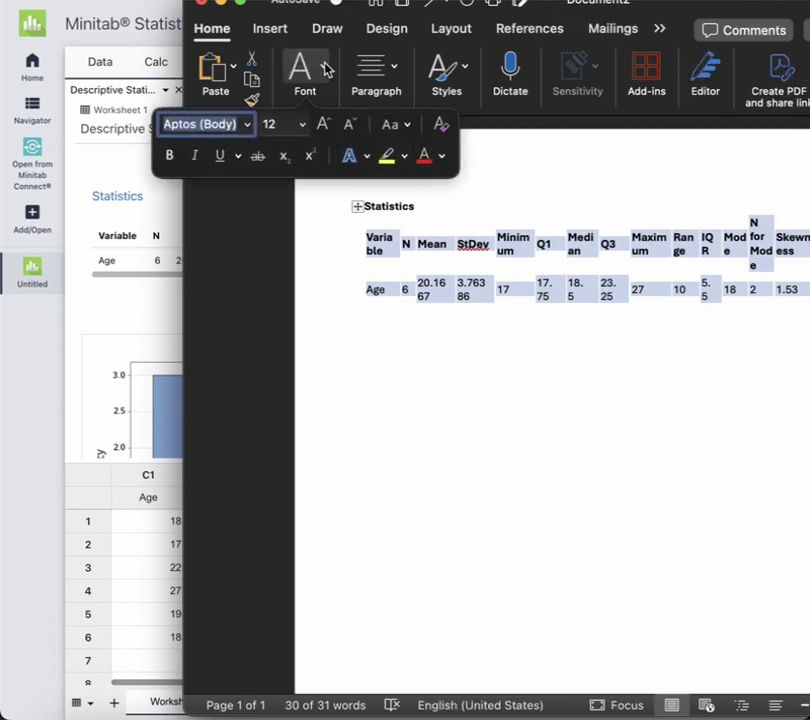
{"action": "left_click", "coordinate": [348, 124]}
{"action": "left_click", "coordinate": [348, 124]}
{"action": "left_click", "coordinate": [348, 124]}
{"action": "left_click", "coordinate": [348, 124]}
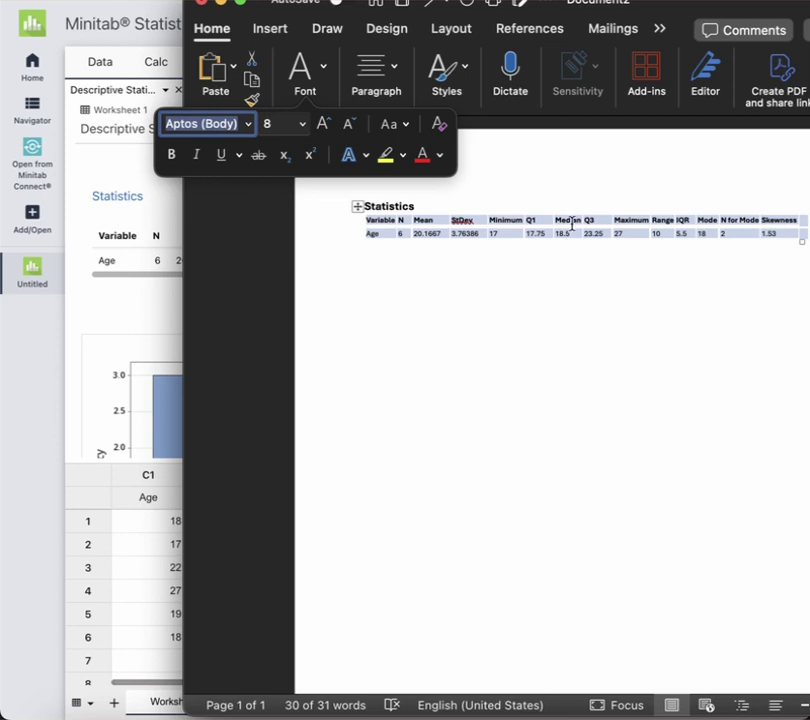
Add an empty line below the table and switch back to Minitab
{"action": "left_click", "coordinate": [737, 285]}
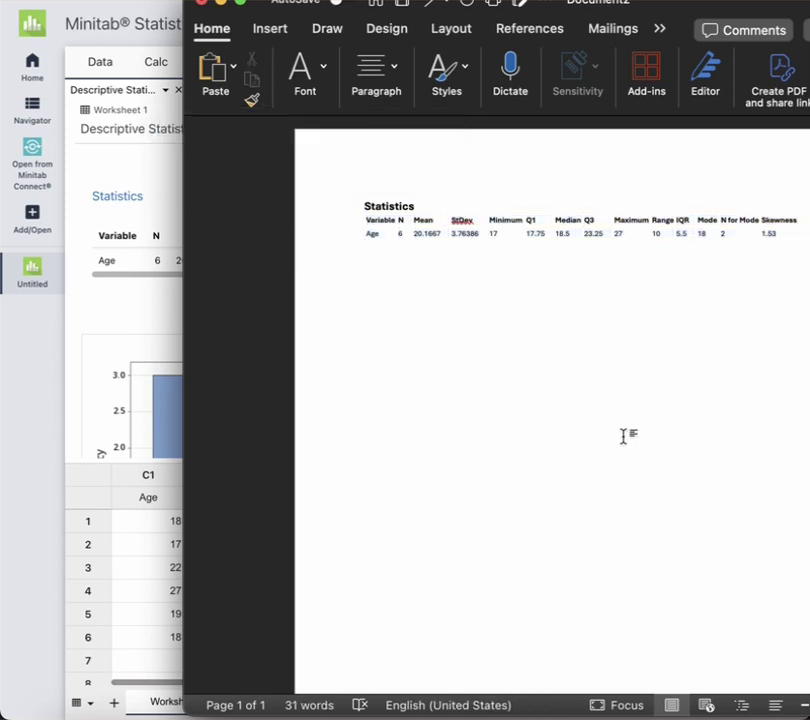
{"action": "key", "text": "Return"}
{"action": "left_click", "coordinate": [356, 207]}
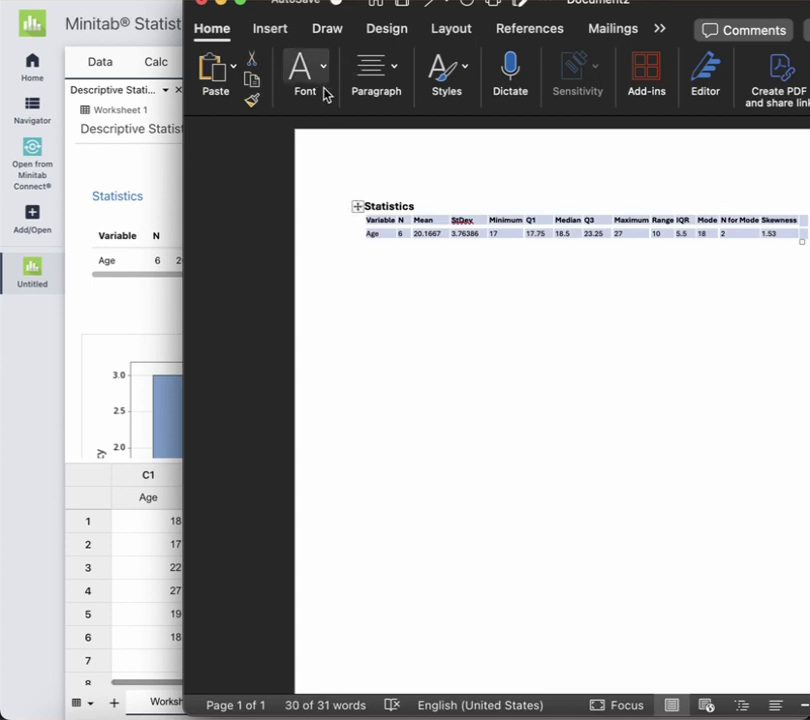
{"action": "left_click", "coordinate": [145, 313]}
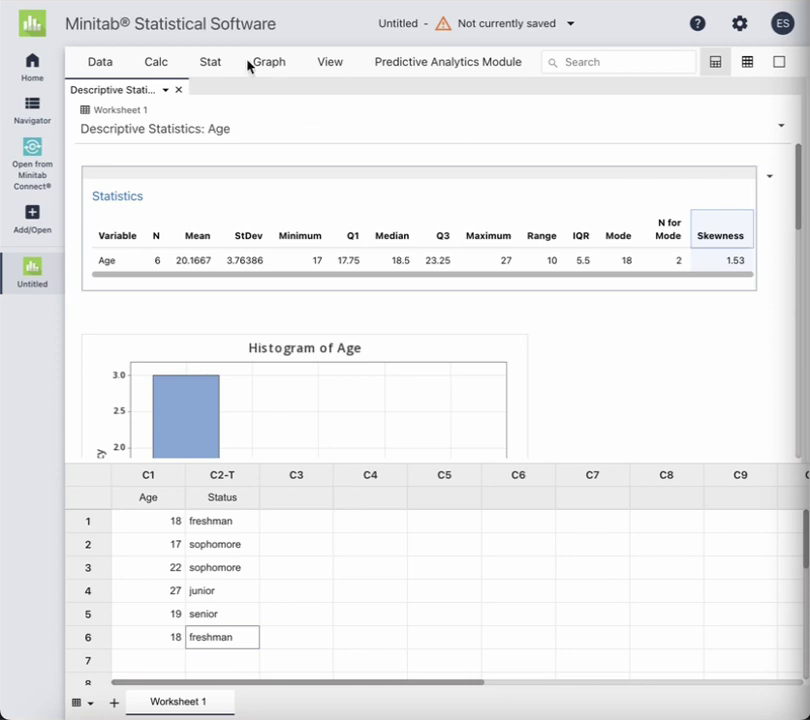
Start a Tally of Individual Variables with Age and Status picked and Percents ticked
{"action": "left_click", "coordinate": [211, 64]}
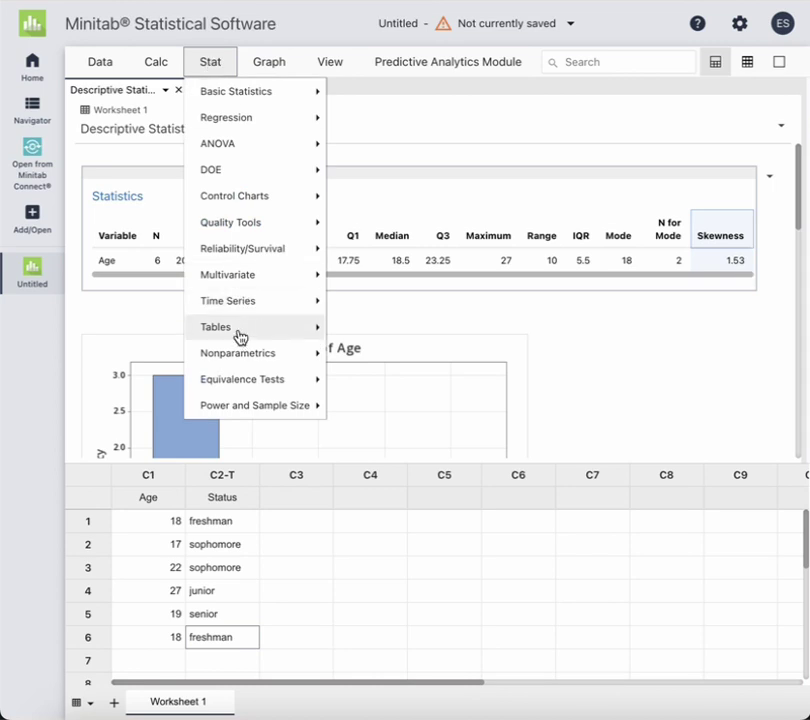
{"action": "mouse_move", "coordinate": [238, 330]}
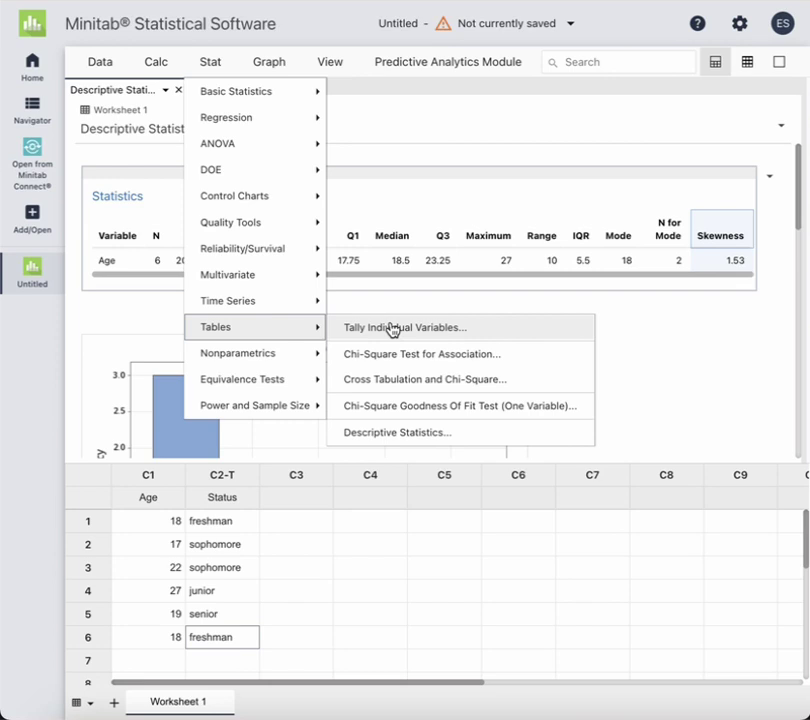
{"action": "left_click", "coordinate": [391, 330]}
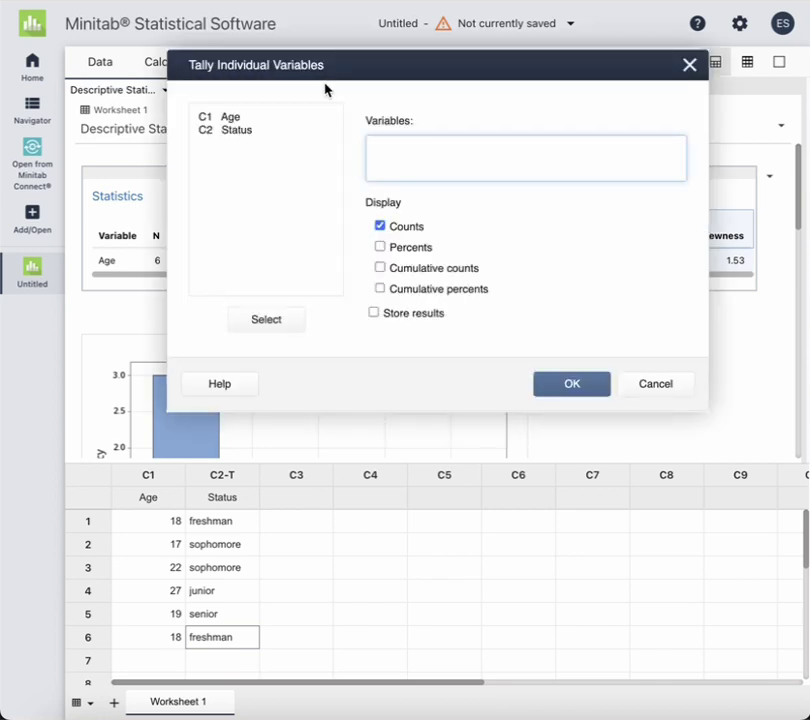
{"action": "left_click_drag", "start_coordinate": [243, 121], "coordinate": [242, 120]}
{"action": "left_click", "coordinate": [242, 119]}
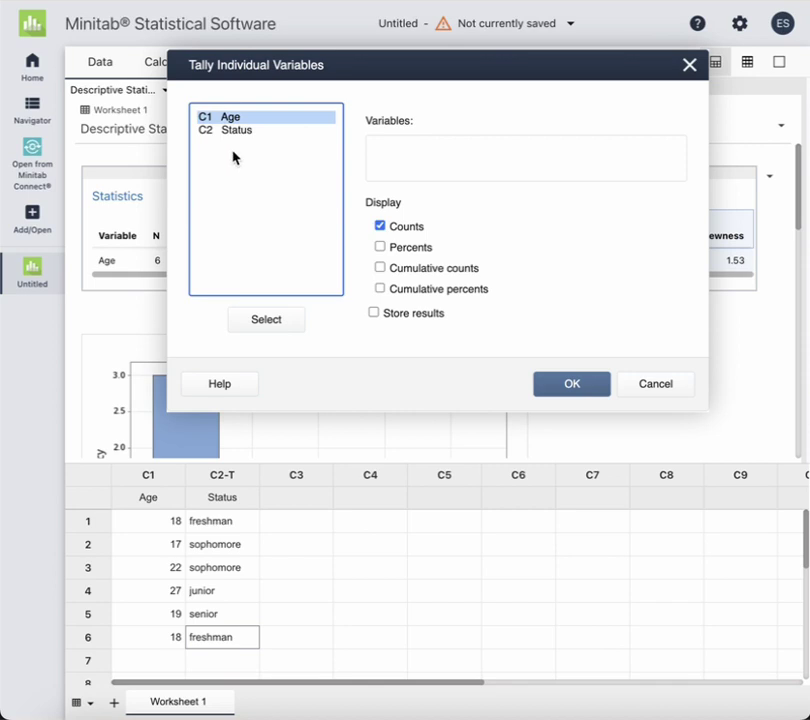
{"action": "left_click_drag", "start_coordinate": [242, 132], "coordinate": [243, 133]}
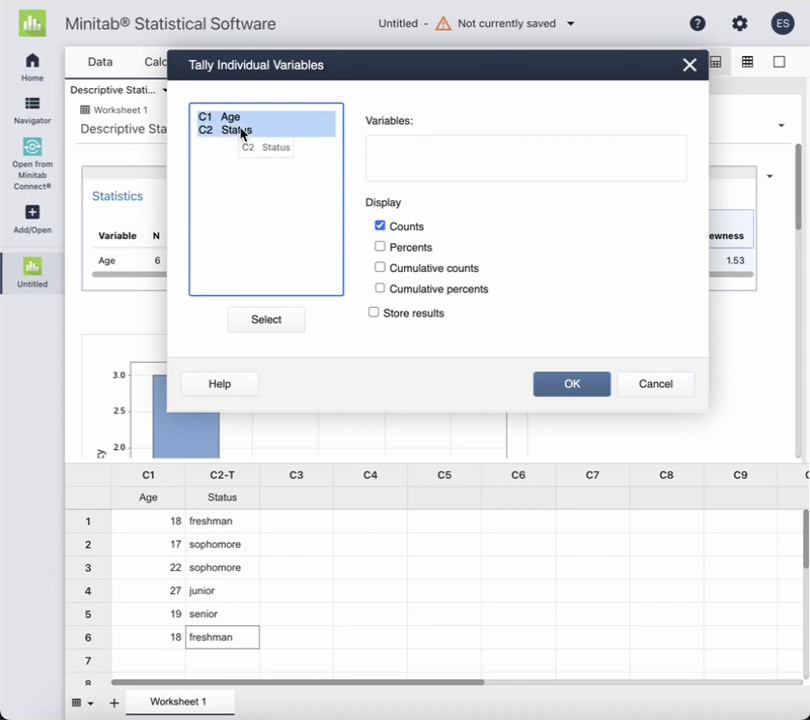
{"action": "left_click", "coordinate": [380, 247]}
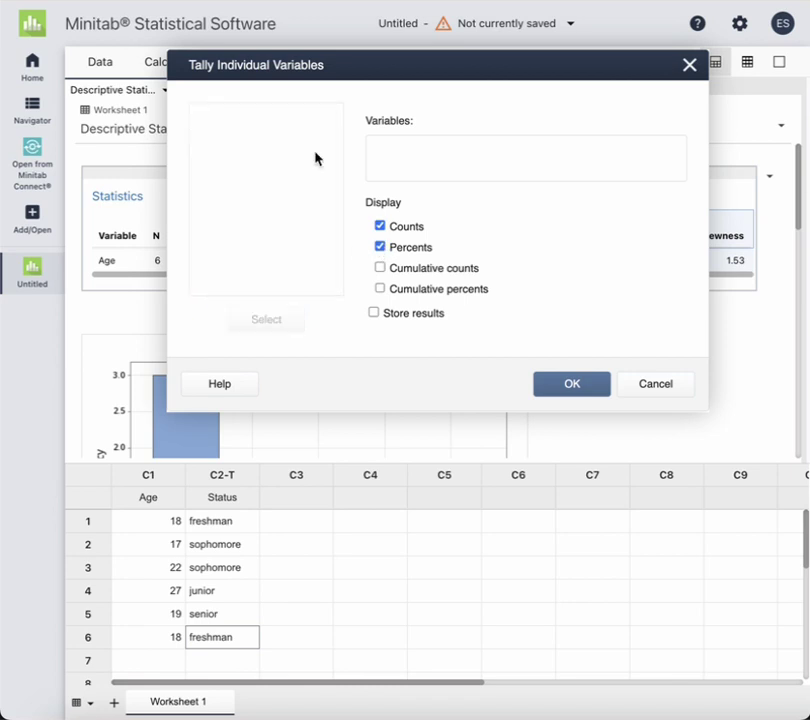
Enter Age and Status as the tally variables and run the tally
{"action": "left_click", "coordinate": [407, 139]}
{"action": "left_click", "coordinate": [260, 116]}
{"action": "left_click", "coordinate": [237, 119]}
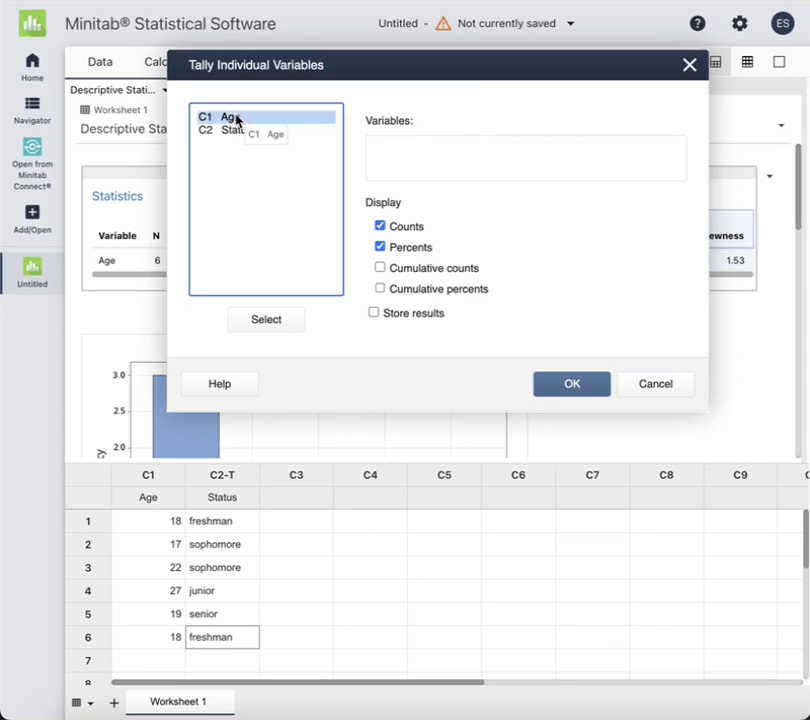
{"action": "left_click", "coordinate": [244, 130], "text": "shift"}
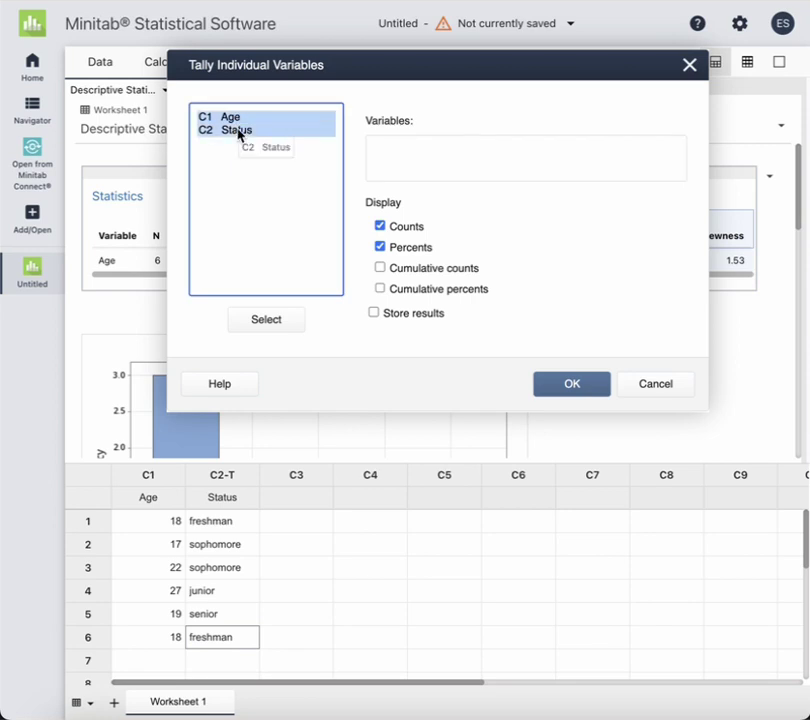
{"action": "left_click", "coordinate": [264, 322]}
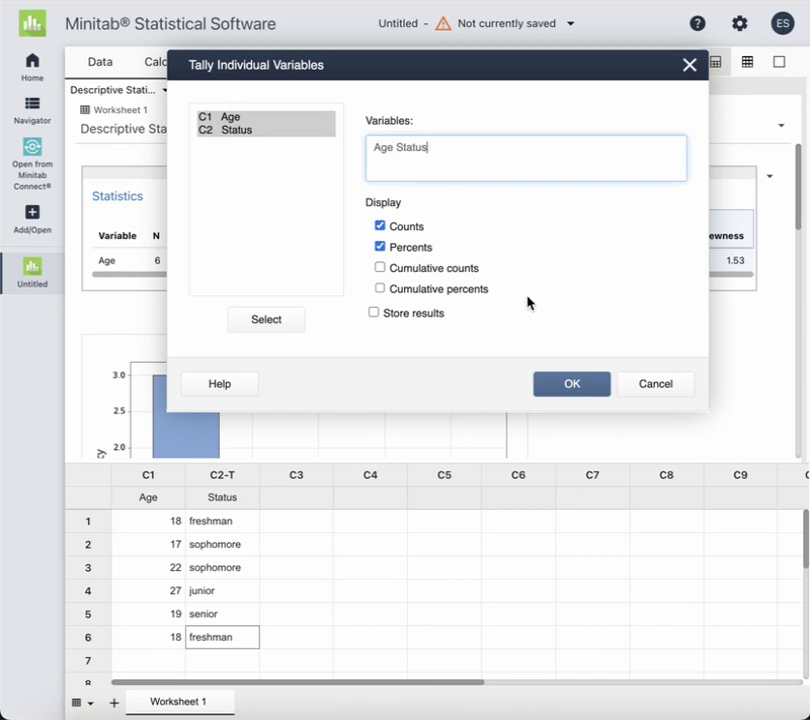
{"action": "left_click", "coordinate": [572, 384]}
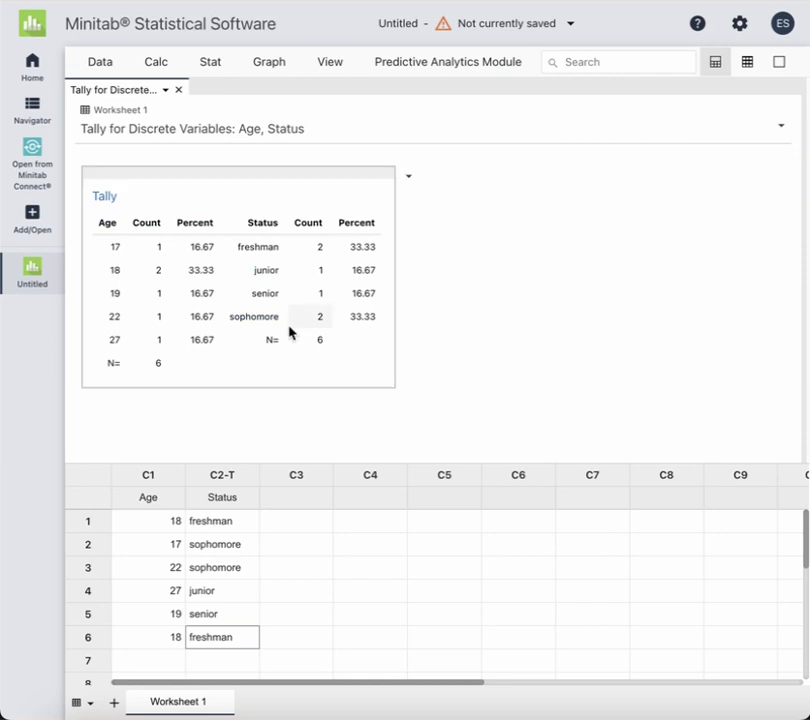
Copy the Age/Status Tally table and bring Word's Document2 to the front
{"action": "left_click", "coordinate": [408, 176]}
{"action": "left_click", "coordinate": [421, 202]}
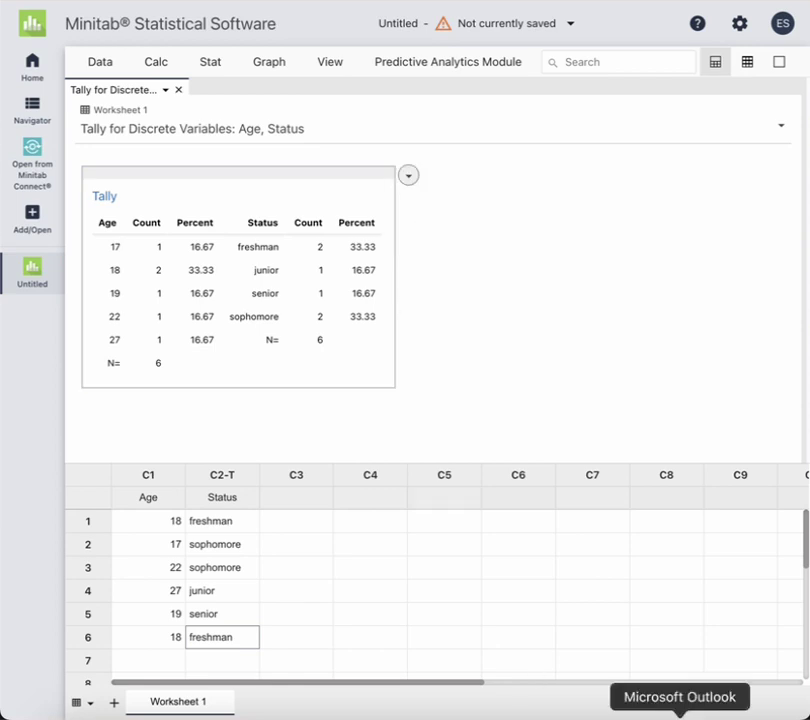
{"action": "left_click", "coordinate": [800, 718]}
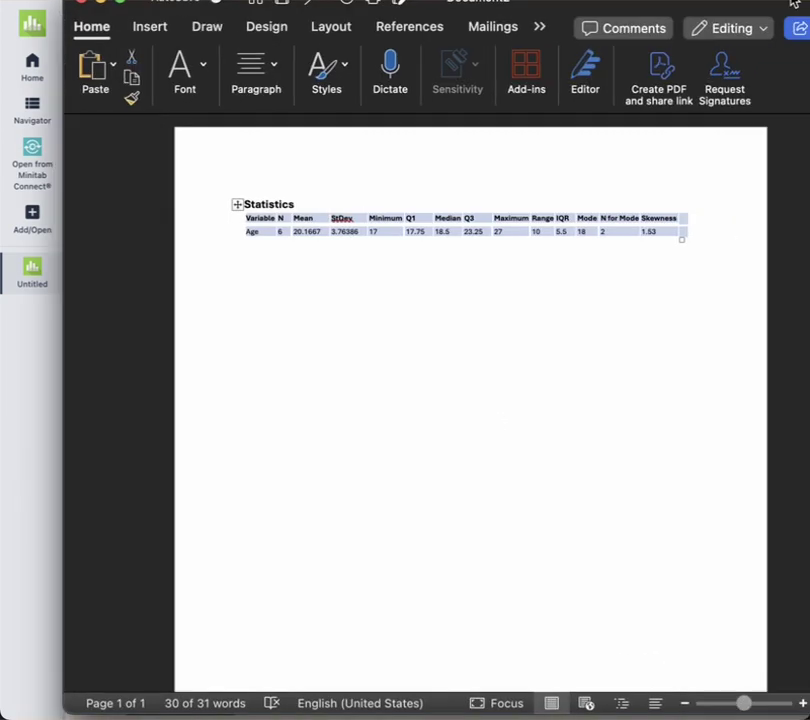
Paste the Tally table a couple of lines below the Statistics table
{"action": "key", "text": "Return"}
{"action": "key", "text": "Return"}
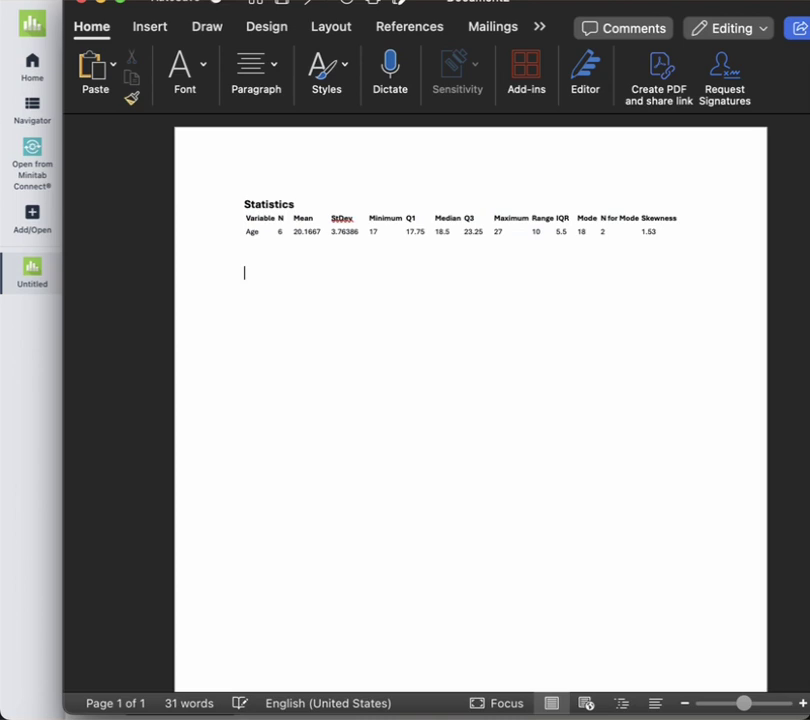
{"action": "left_click", "coordinate": [88, 66]}
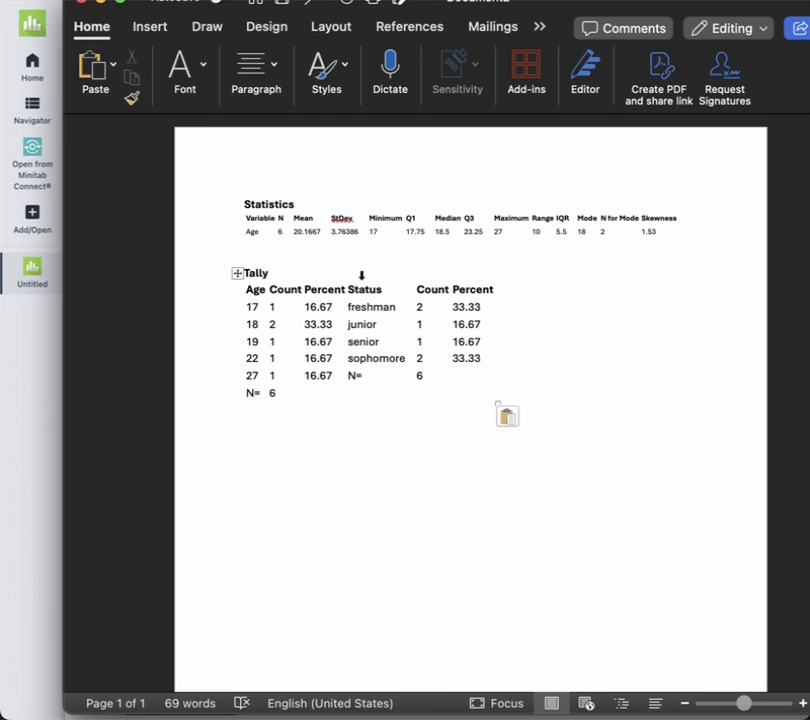
{"action": "left_click", "coordinate": [236, 272]}
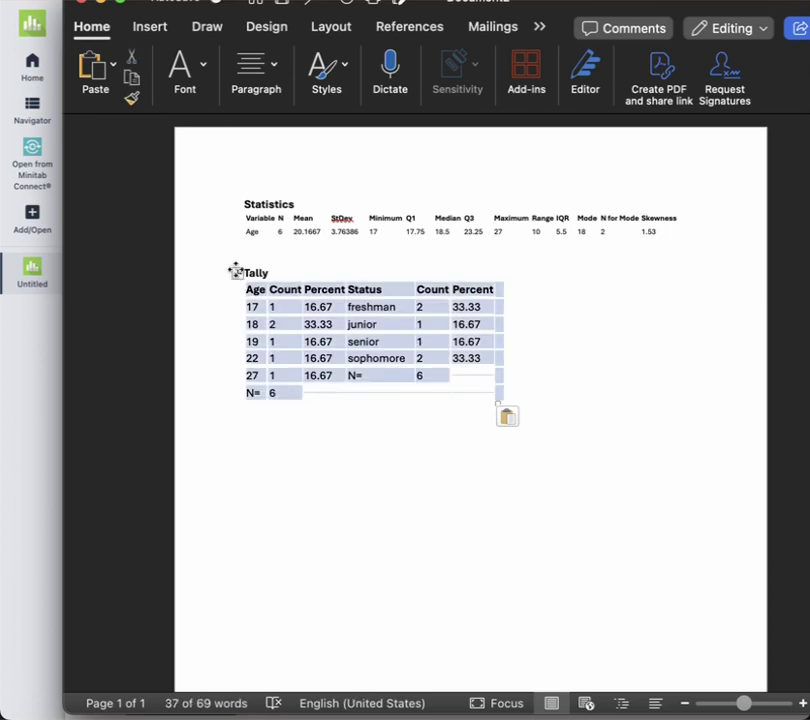
Paste a second copy of the Tally table further down the document
{"action": "left_click", "coordinate": [549, 391]}
{"action": "key", "text": "Down"}
{"action": "key", "text": "super+v"}
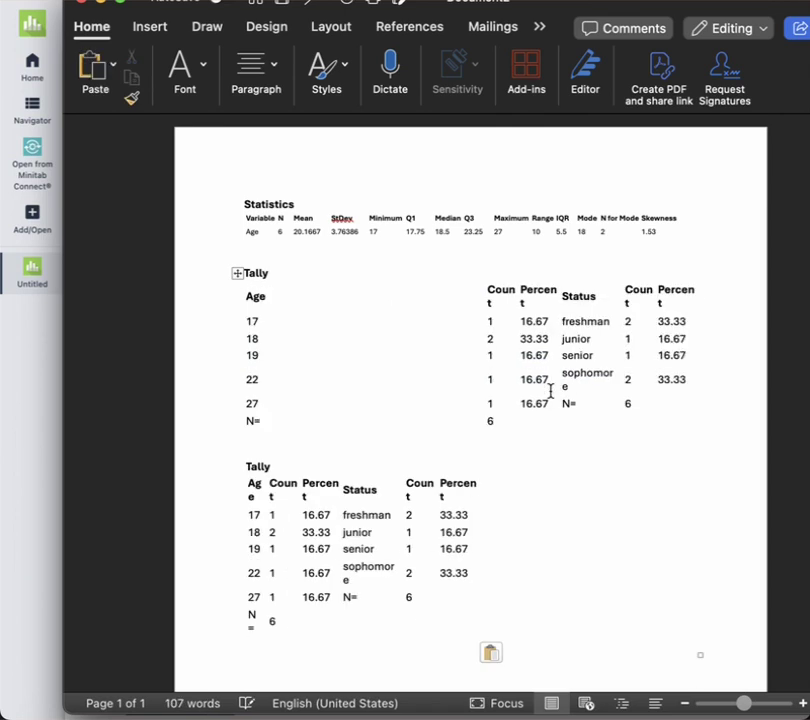
{"action": "key", "text": "super+z"}
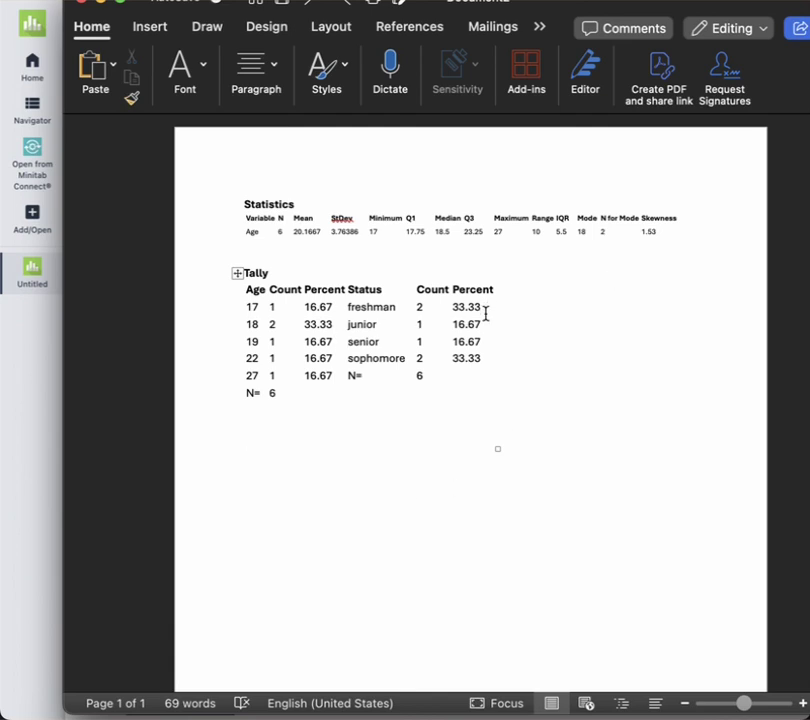
{"action": "left_click", "coordinate": [410, 484]}
{"action": "key", "text": "super+v"}
{"action": "left_click", "coordinate": [336, 419]}
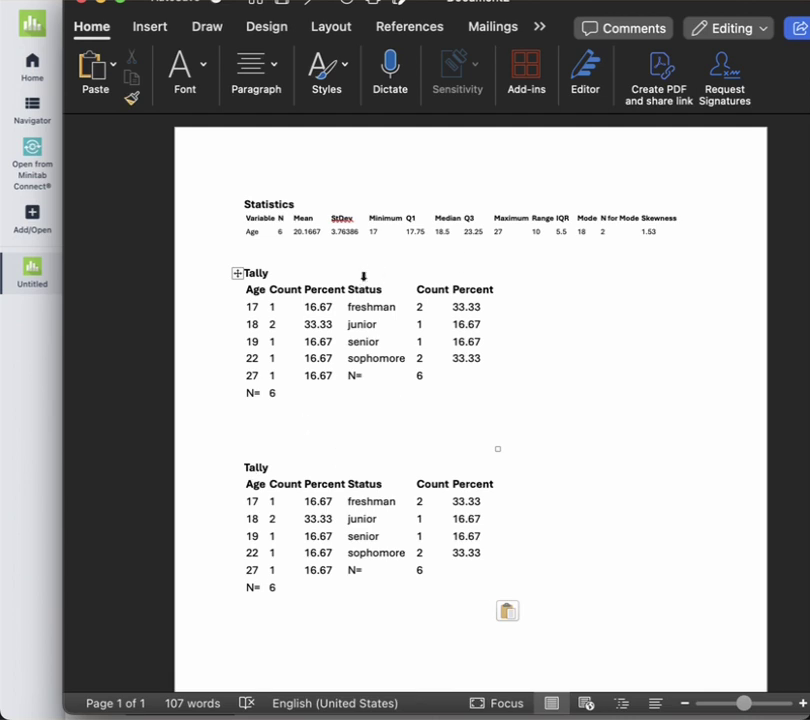
Delete the Status, Count and Percent columns from the first Tally table, leaving Age counts
{"action": "left_click", "coordinate": [363, 276]}
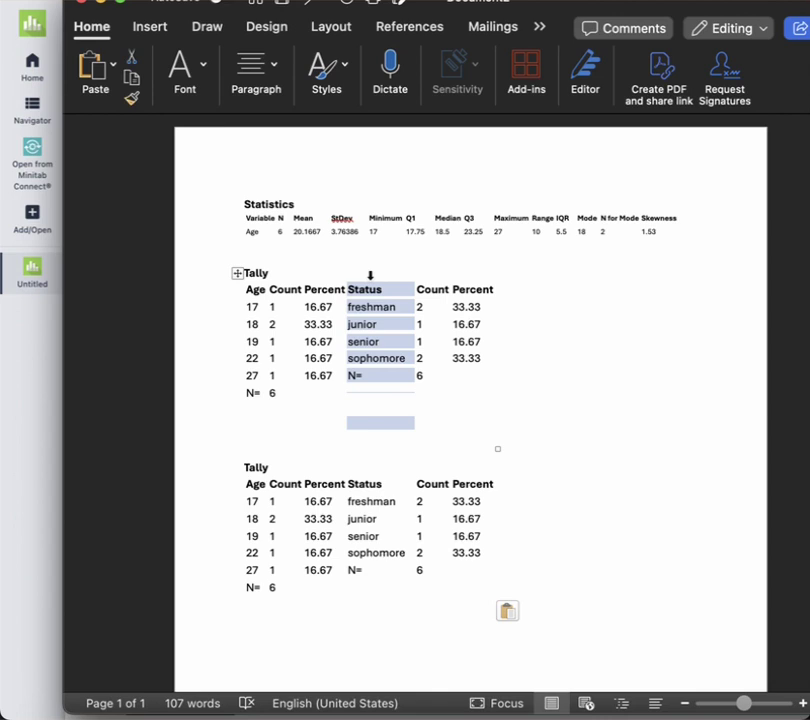
{"action": "key", "text": "BackSpace"}
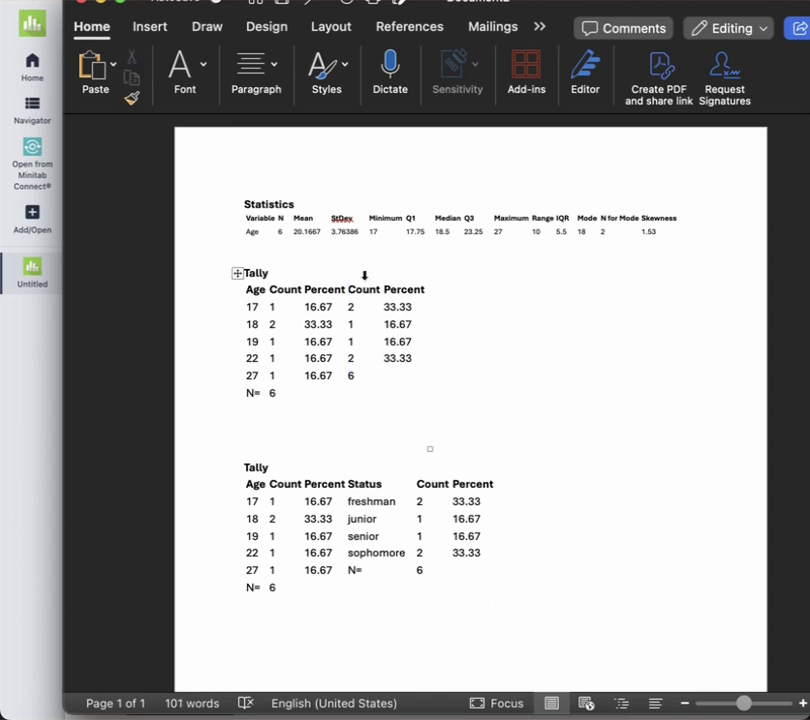
{"action": "left_click", "coordinate": [359, 280]}
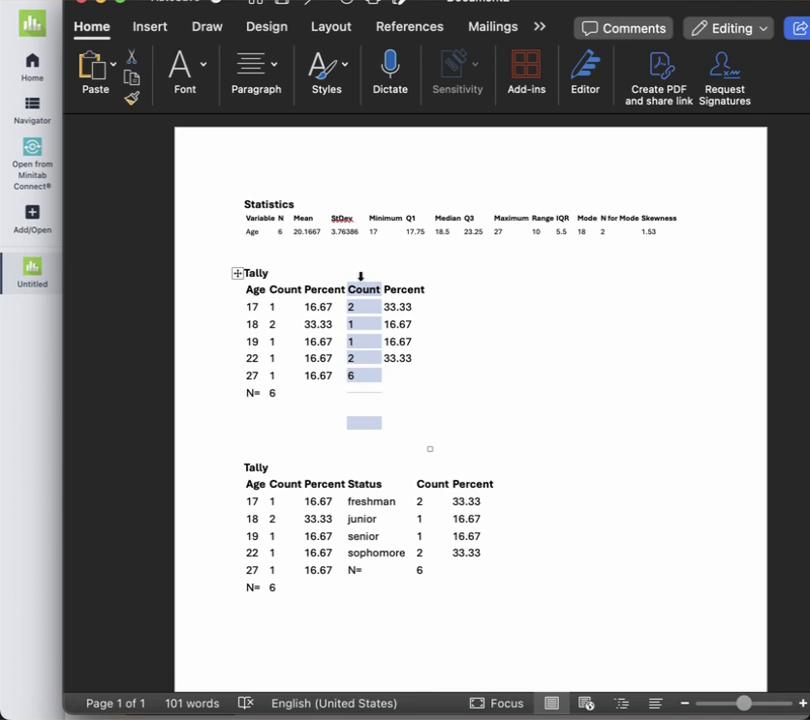
{"action": "key", "text": "BackSpace"}
{"action": "left_click", "coordinate": [360, 278]}
{"action": "key", "text": "BackSpace"}
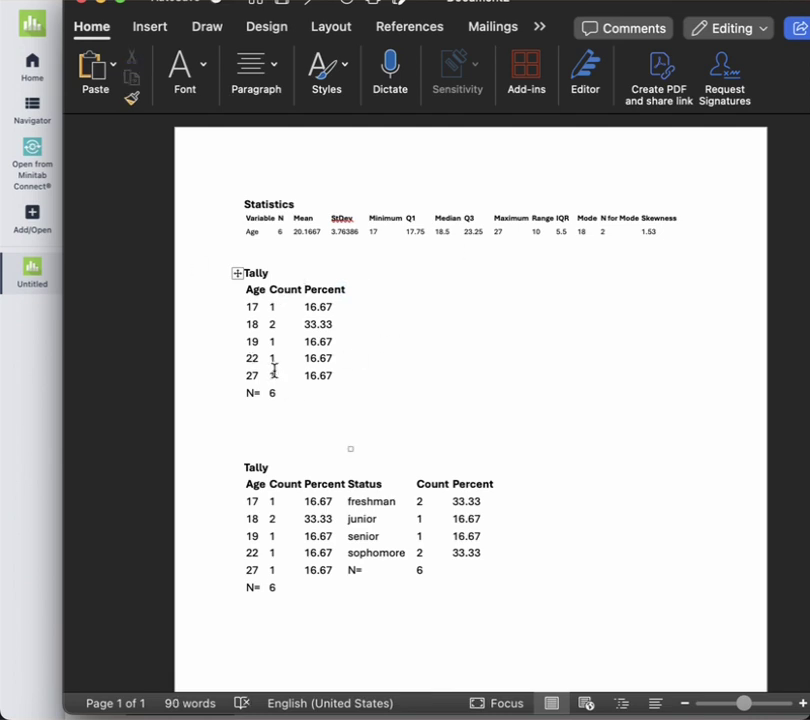
Delete the Age, Count and Percent columns from the second table, then return to Minitab
{"action": "left_click", "coordinate": [253, 469]}
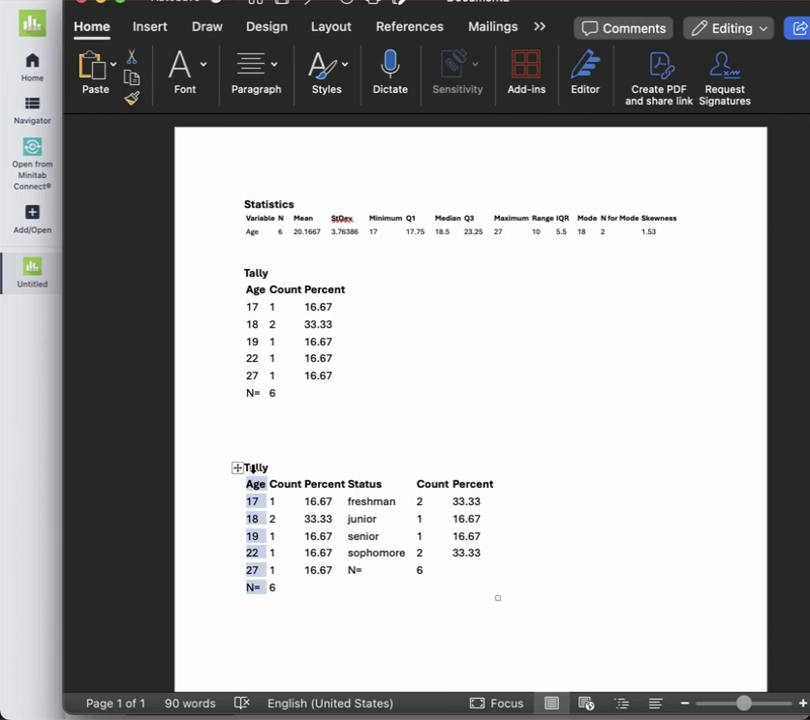
{"action": "key", "text": "BackSpace"}
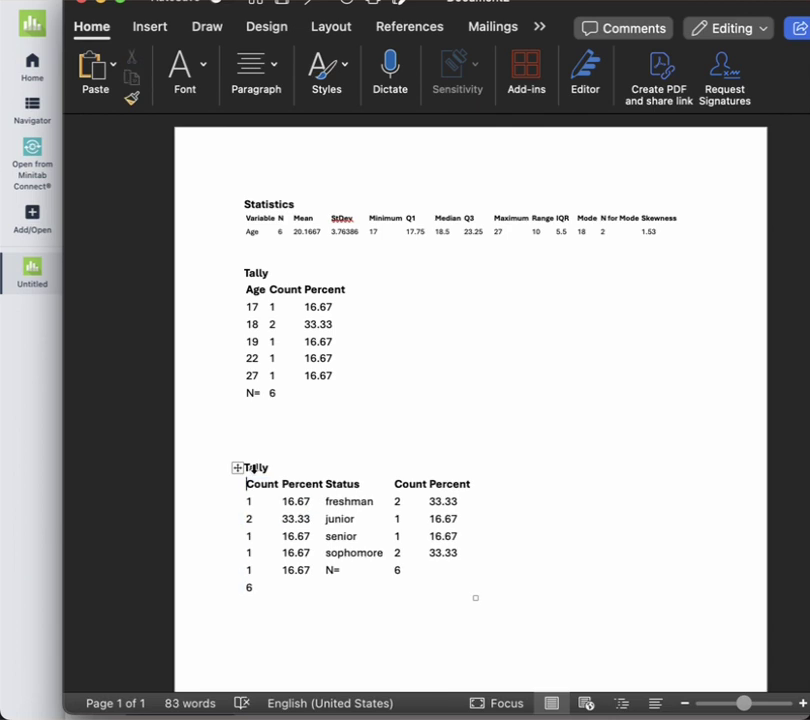
{"action": "left_click", "coordinate": [253, 469]}
{"action": "key", "text": "BackSpace"}
{"action": "left_click", "coordinate": [253, 469]}
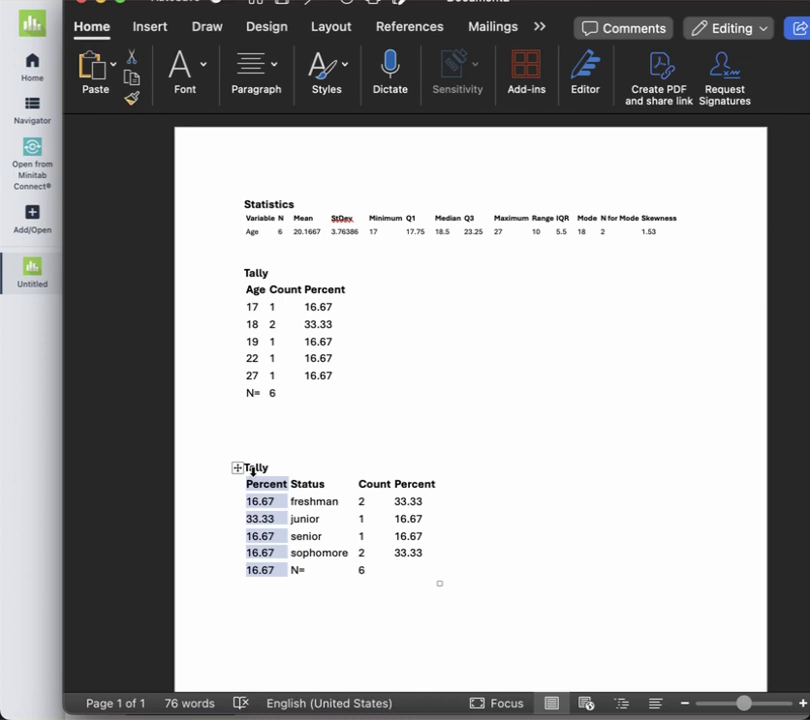
{"action": "key", "text": "BackSpace"}
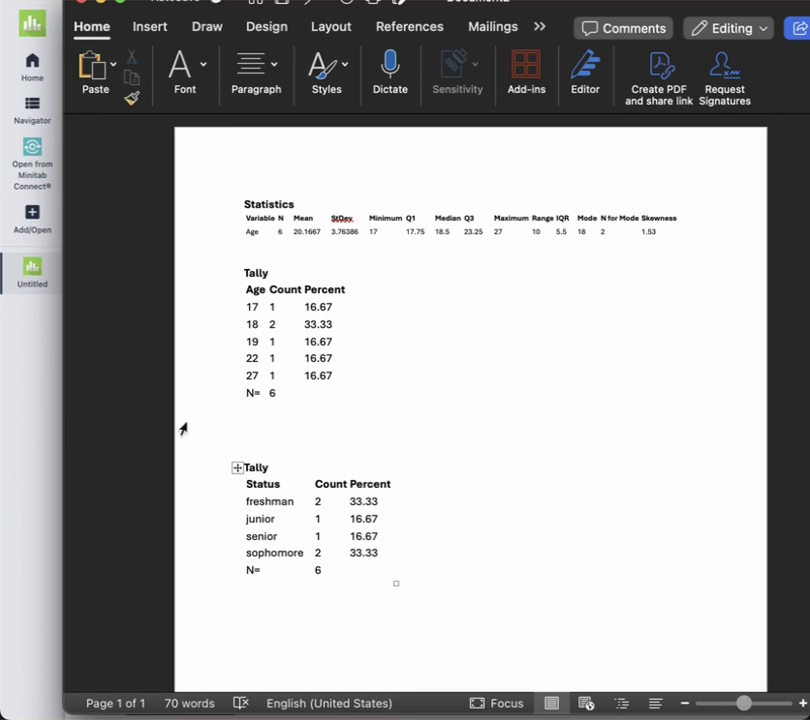
{"action": "left_click", "coordinate": [28, 407]}
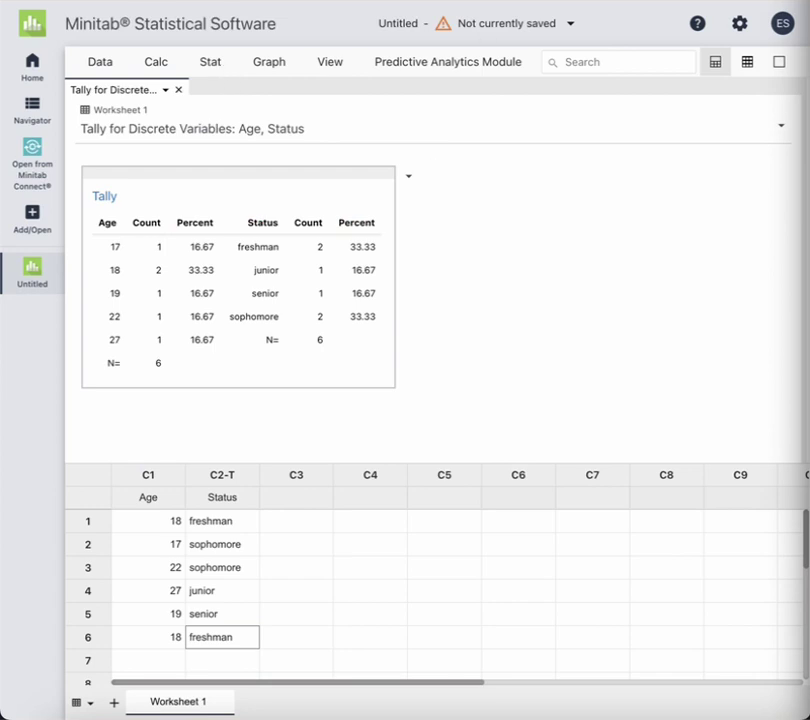
Set up a Counts of Unique Values pie chart of C2 Status on separate graphs
{"action": "left_click", "coordinate": [274, 63]}
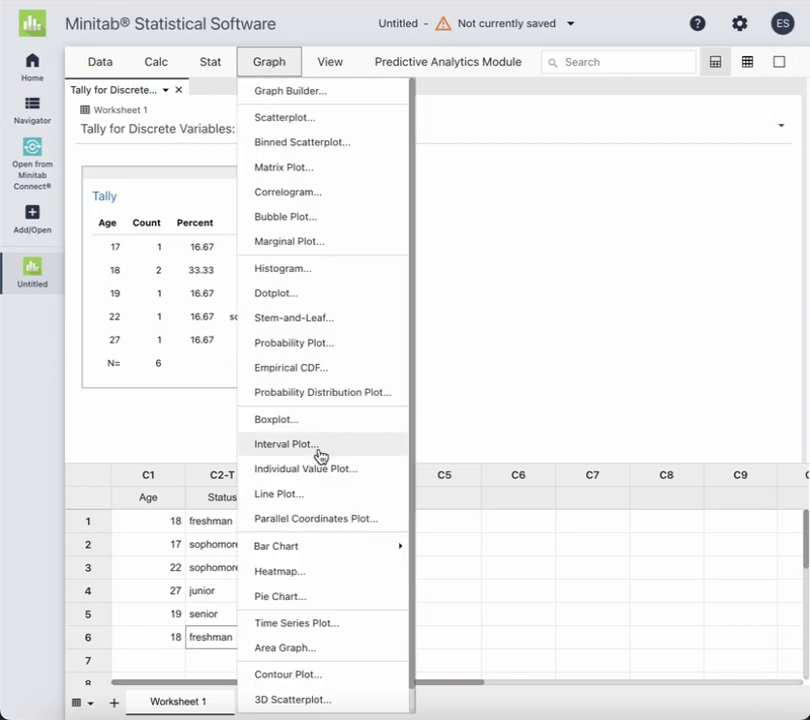
{"action": "left_click", "coordinate": [312, 600]}
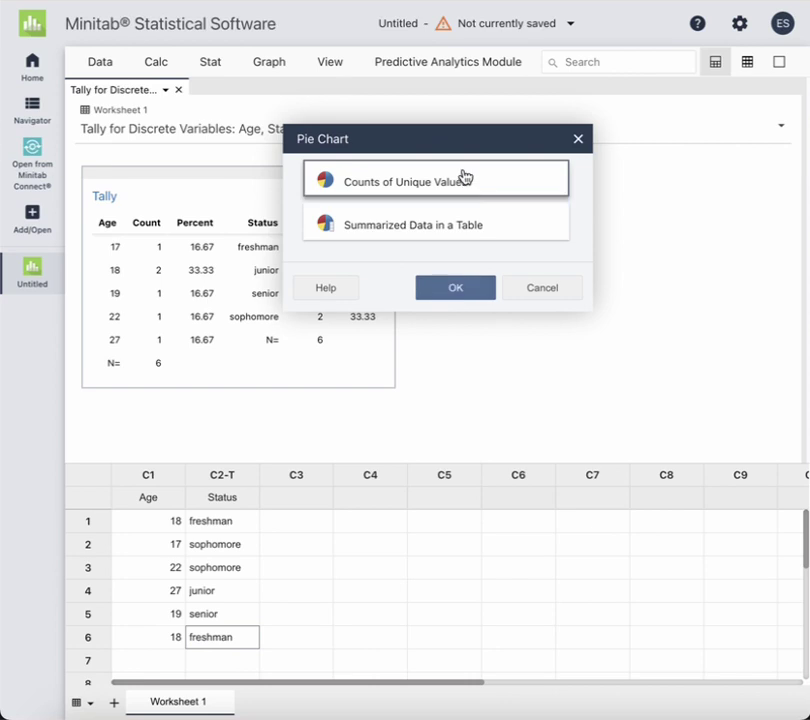
{"action": "left_click", "coordinate": [461, 292]}
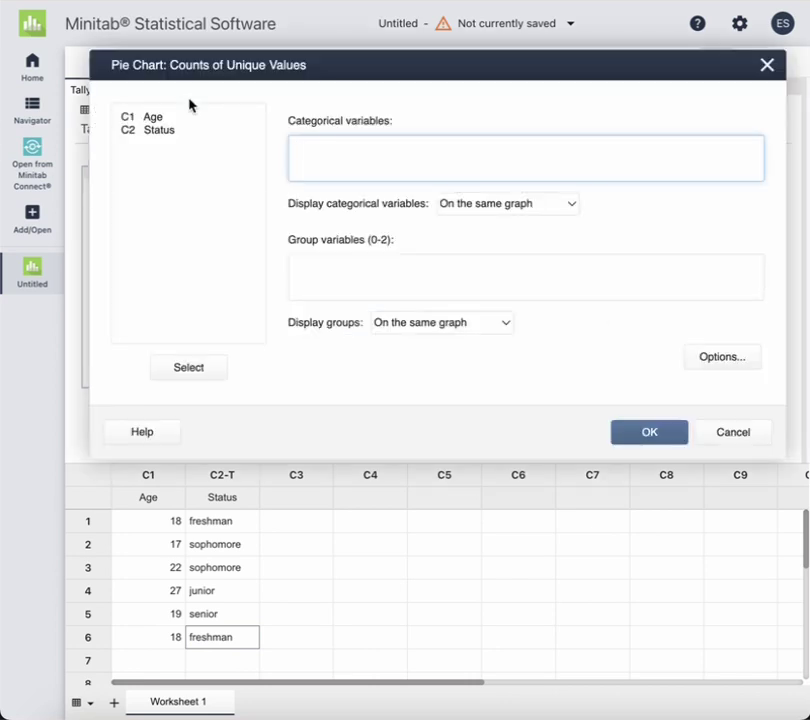
{"action": "left_click_drag", "start_coordinate": [186, 130], "coordinate": [158, 134]}
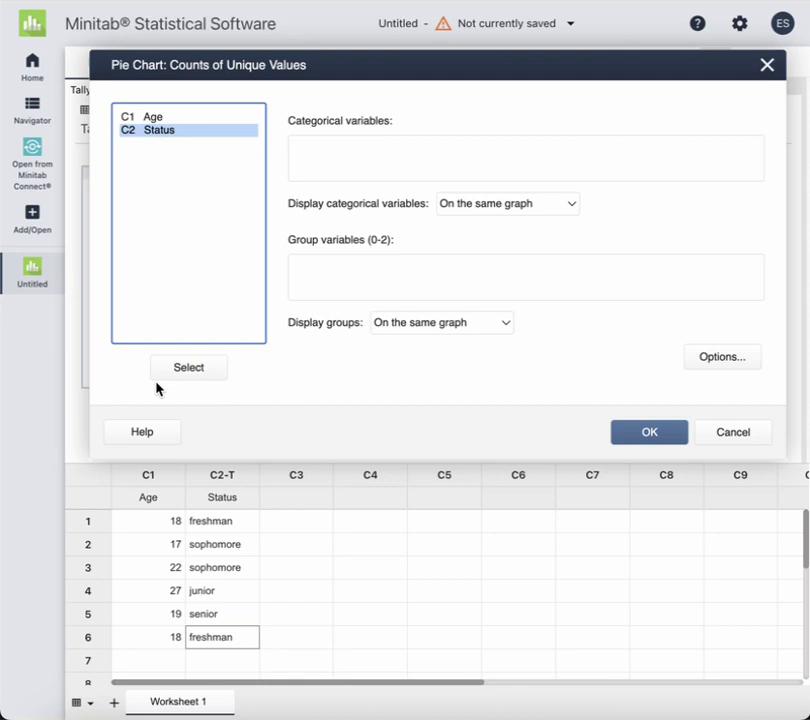
{"action": "left_click", "coordinate": [183, 370]}
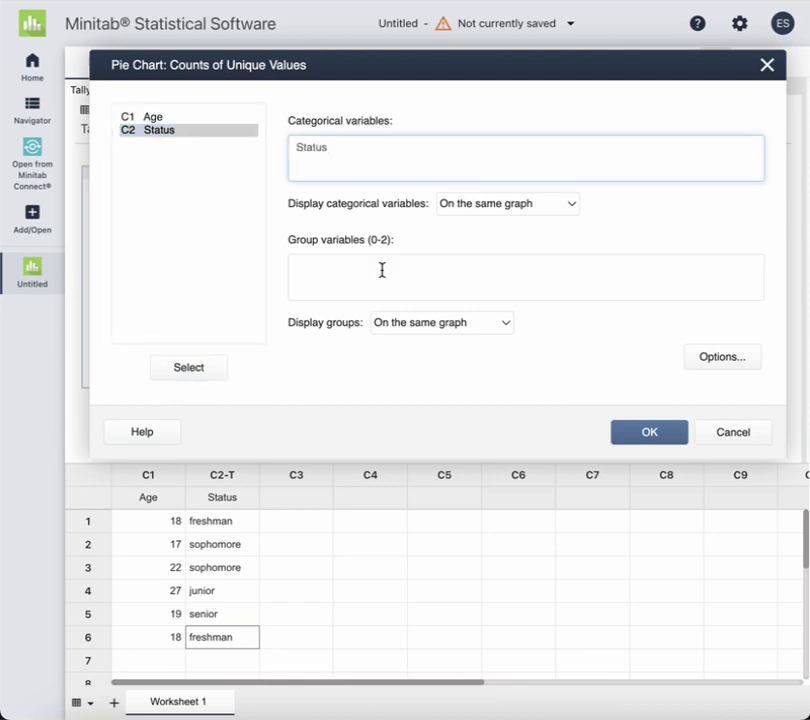
{"action": "left_click", "coordinate": [499, 204]}
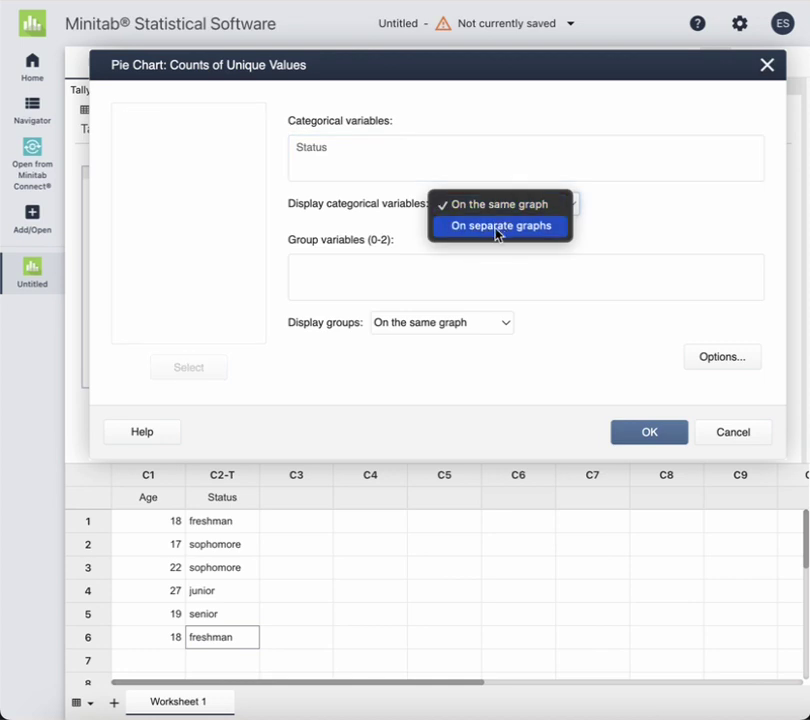
{"action": "left_click", "coordinate": [498, 228]}
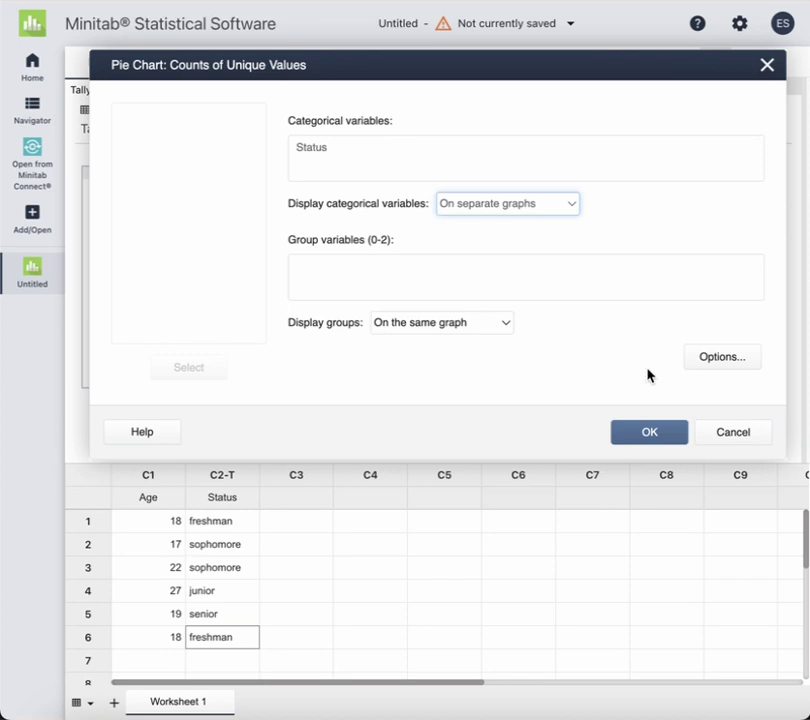
Order slices by decreasing area, label them with category name and percent, and create the chart
{"action": "left_click", "coordinate": [732, 356]}
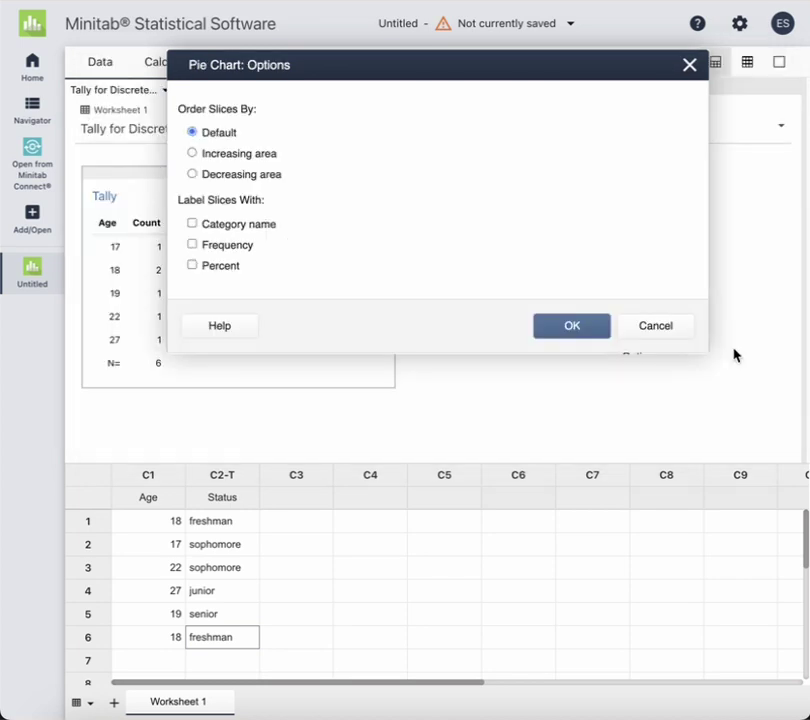
{"action": "left_click", "coordinate": [192, 174]}
{"action": "left_click", "coordinate": [193, 225]}
{"action": "left_click", "coordinate": [193, 266]}
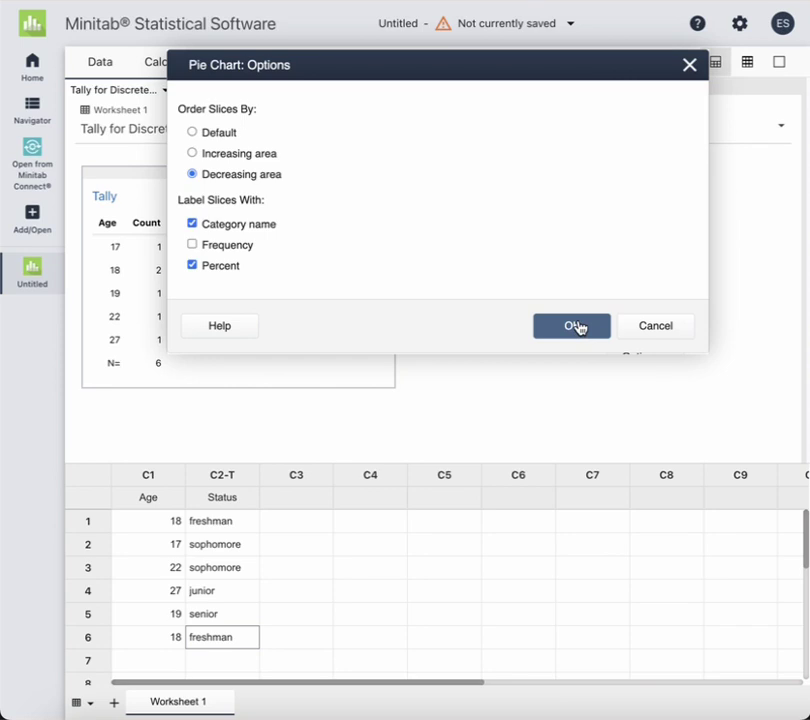
{"action": "left_click", "coordinate": [576, 327]}
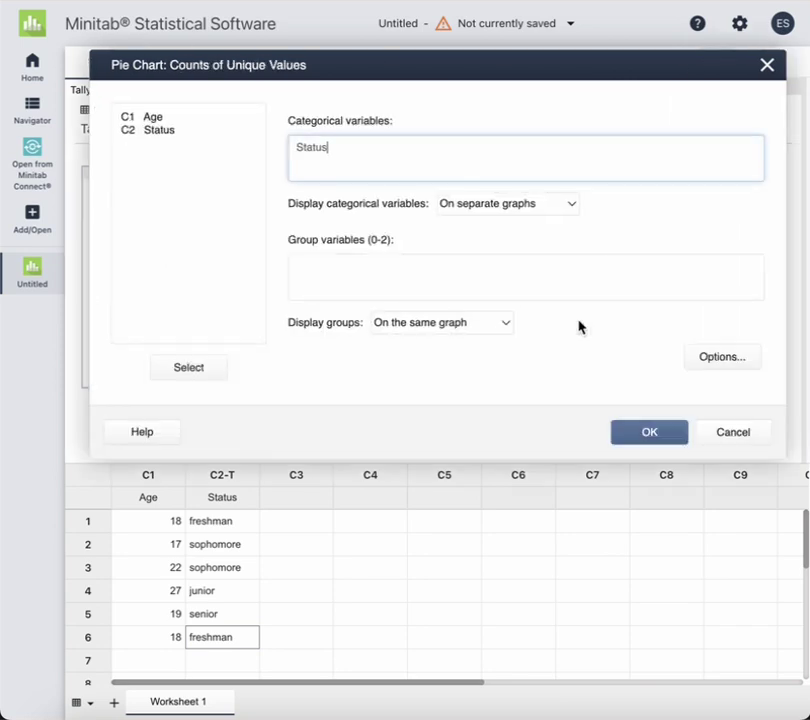
{"action": "left_click", "coordinate": [655, 432]}
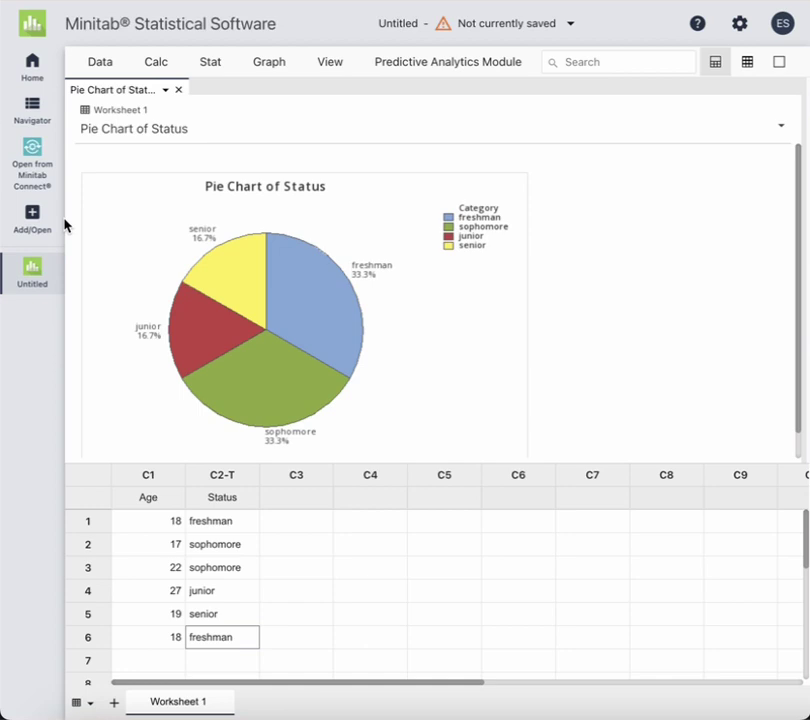
Browse the Tally, Untitled Report and Descriptive Statistics outputs in the Navigator, ending on Tally
{"action": "left_click", "coordinate": [32, 106]}
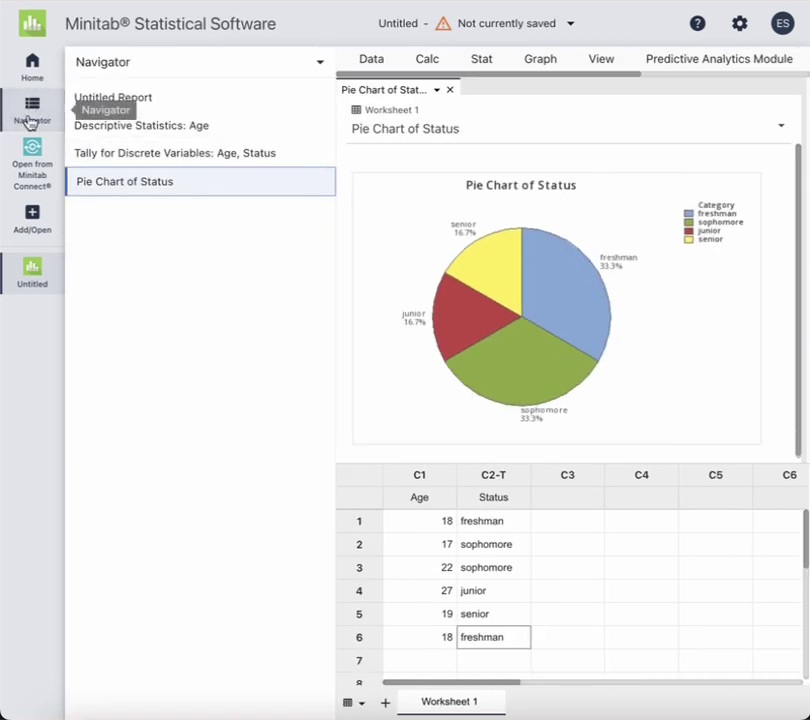
{"action": "left_click", "coordinate": [141, 157]}
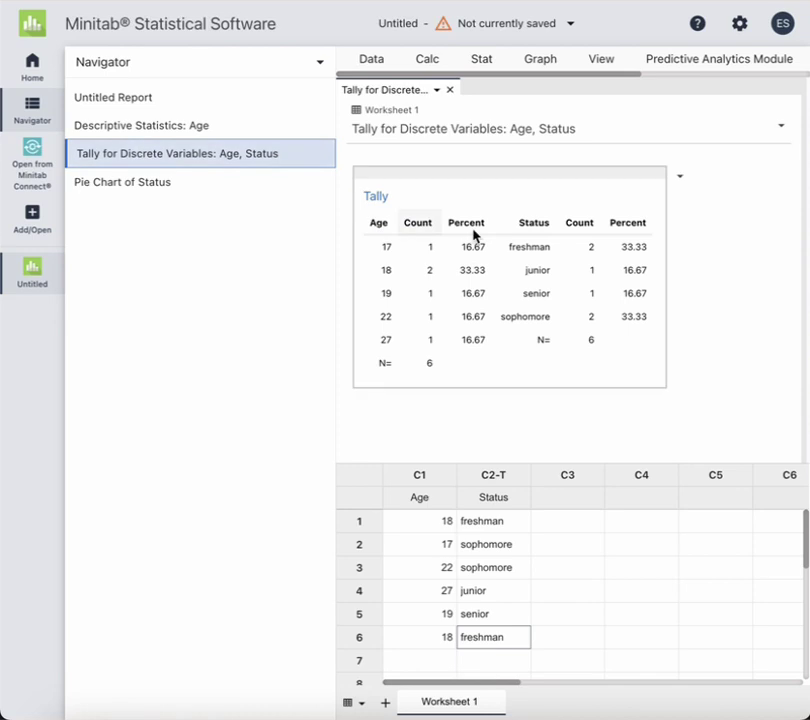
{"action": "left_click", "coordinate": [115, 100]}
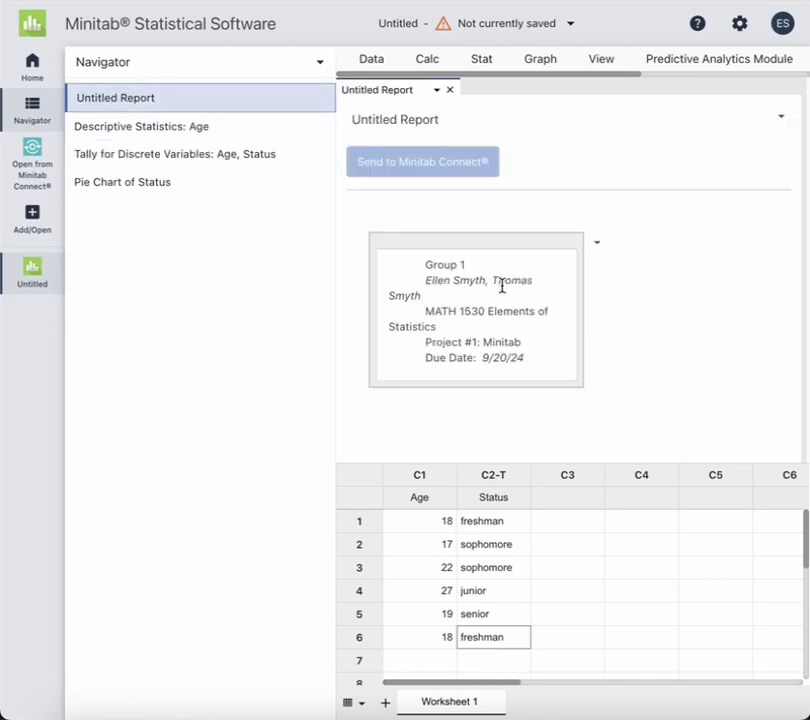
{"action": "left_click", "coordinate": [252, 139]}
{"action": "scroll", "coordinate": [566, 327], "scroll_direction": "down", "scroll_amount": 5}
{"action": "scroll", "coordinate": [566, 330], "scroll_direction": "up", "scroll_amount": 1}
{"action": "scroll", "coordinate": [566, 327], "scroll_direction": "up", "scroll_amount": 1}
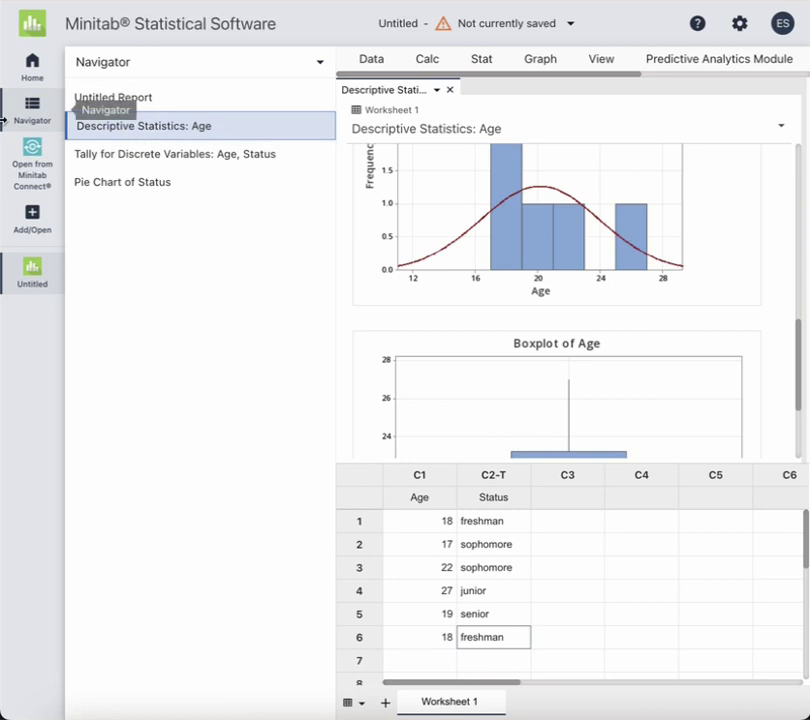
{"action": "left_click", "coordinate": [130, 159]}
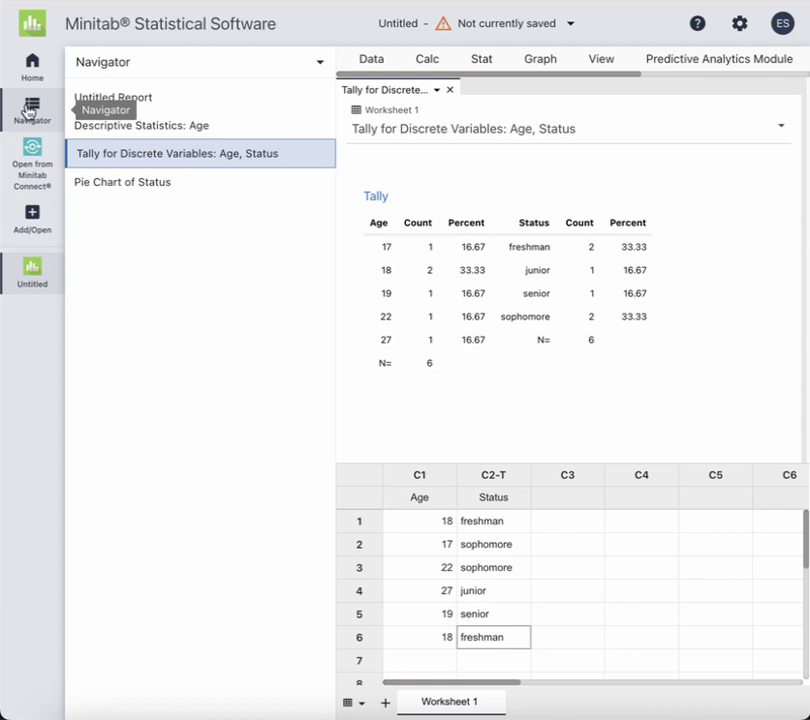
Create a simple normal probability plot of C1 Age (AD 0.547, P-Value 0.090)
{"action": "left_click", "coordinate": [29, 111]}
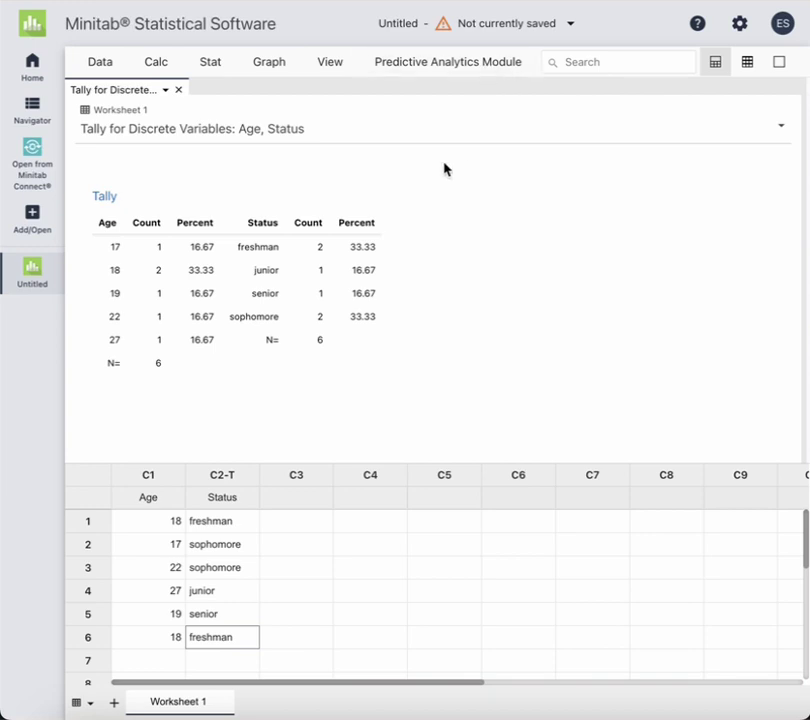
{"action": "left_click", "coordinate": [268, 60]}
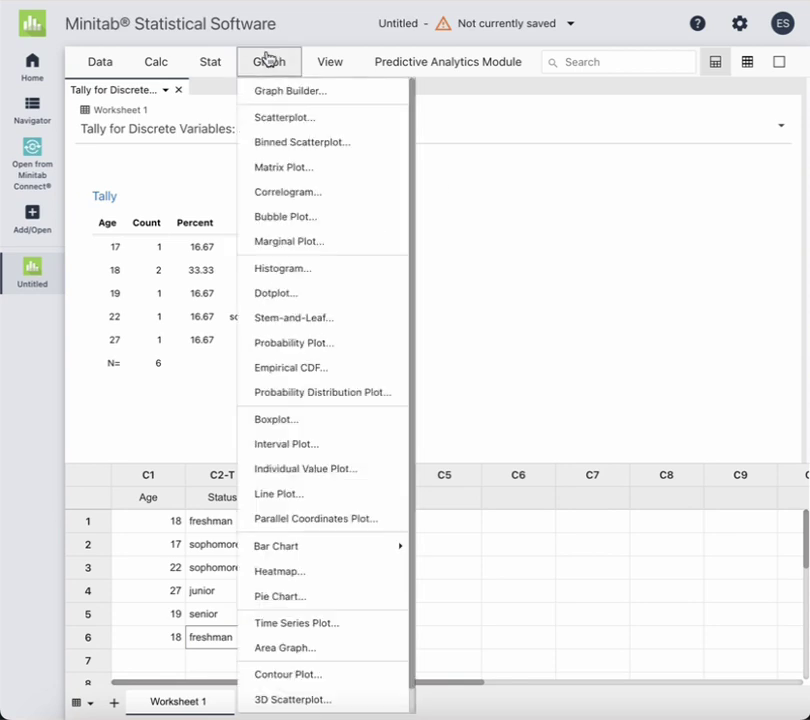
{"action": "left_click", "coordinate": [291, 343]}
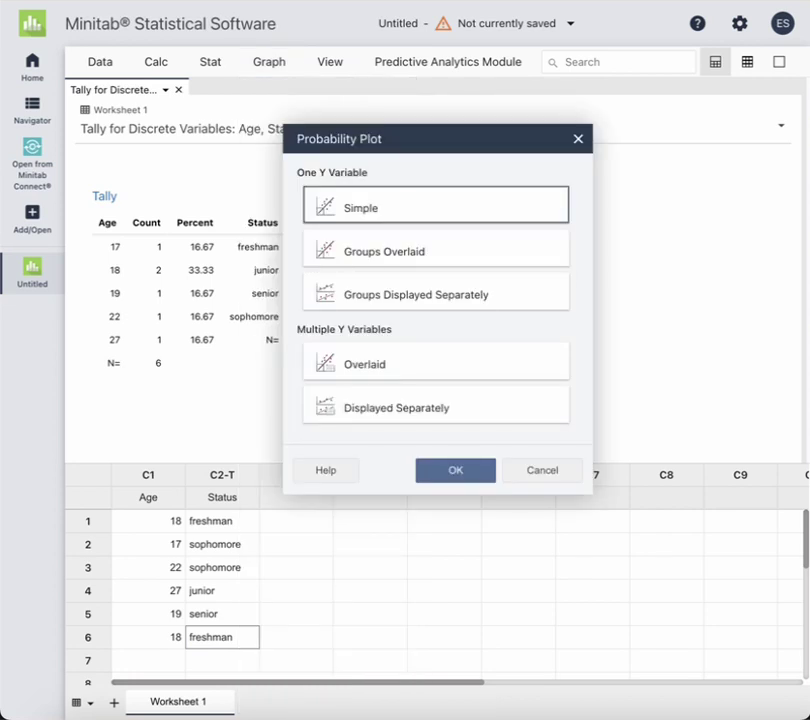
{"action": "left_click", "coordinate": [455, 468]}
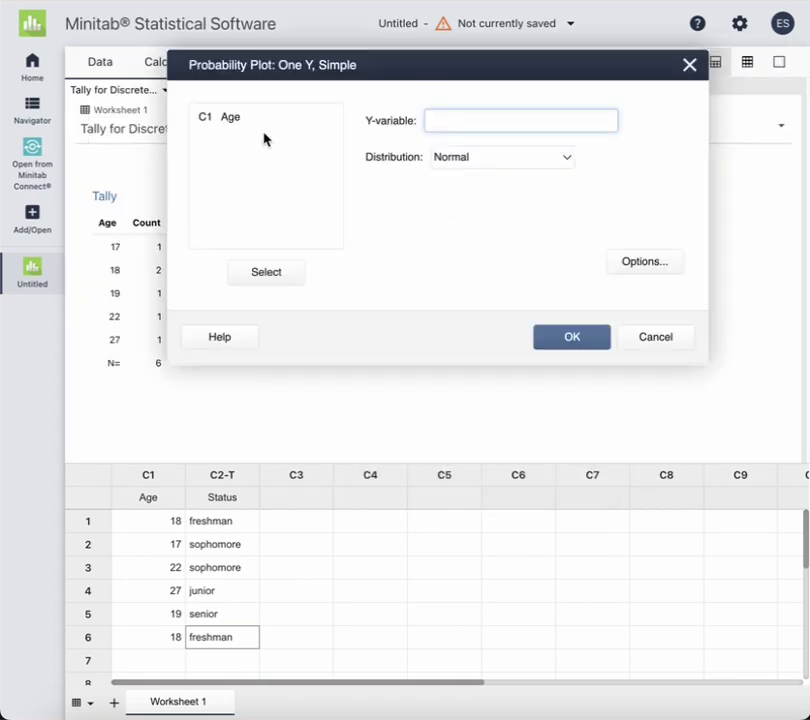
{"action": "left_click_drag", "start_coordinate": [250, 117], "coordinate": [260, 283]}
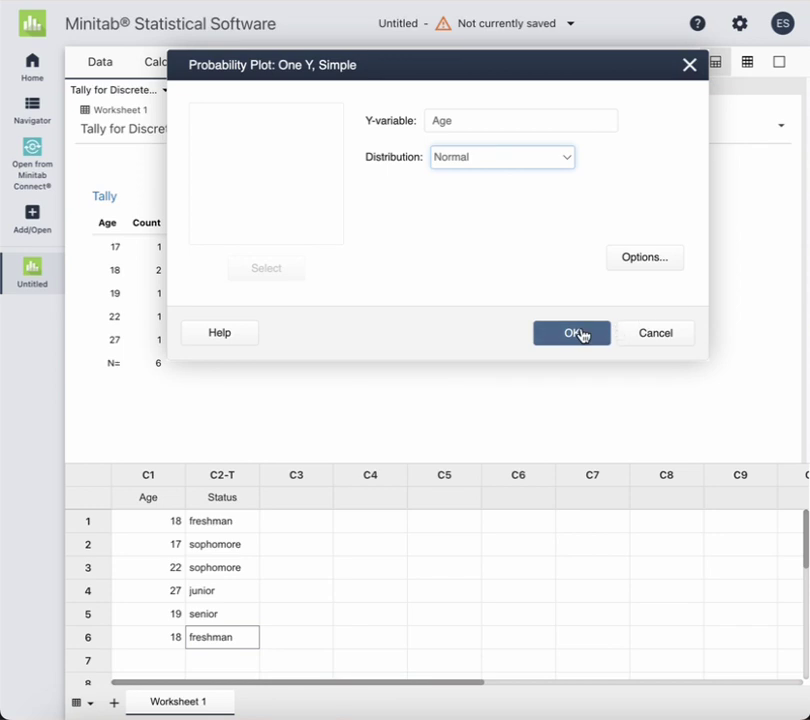
{"action": "left_click", "coordinate": [582, 334]}
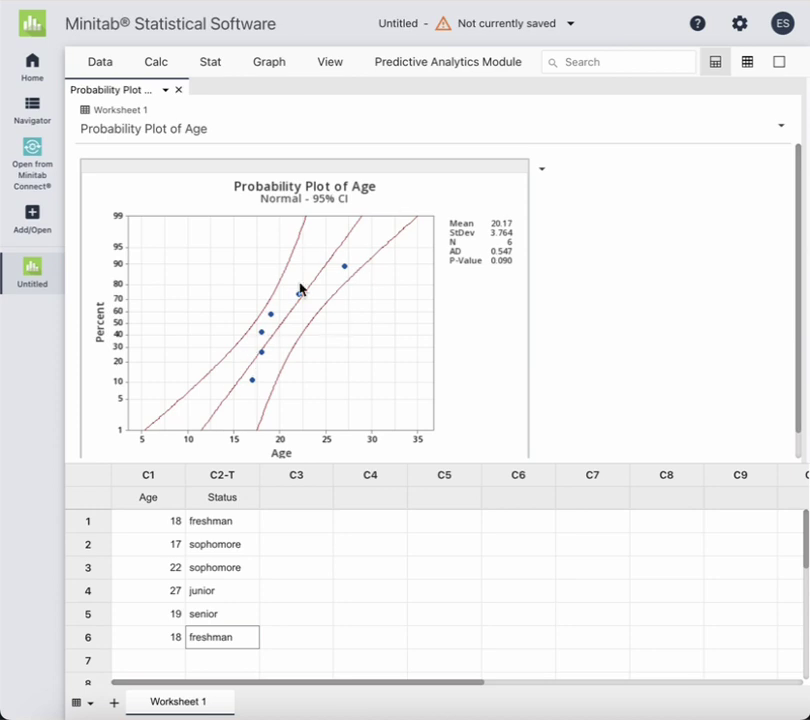
{"action": "mouse_move", "coordinate": [347, 270]}
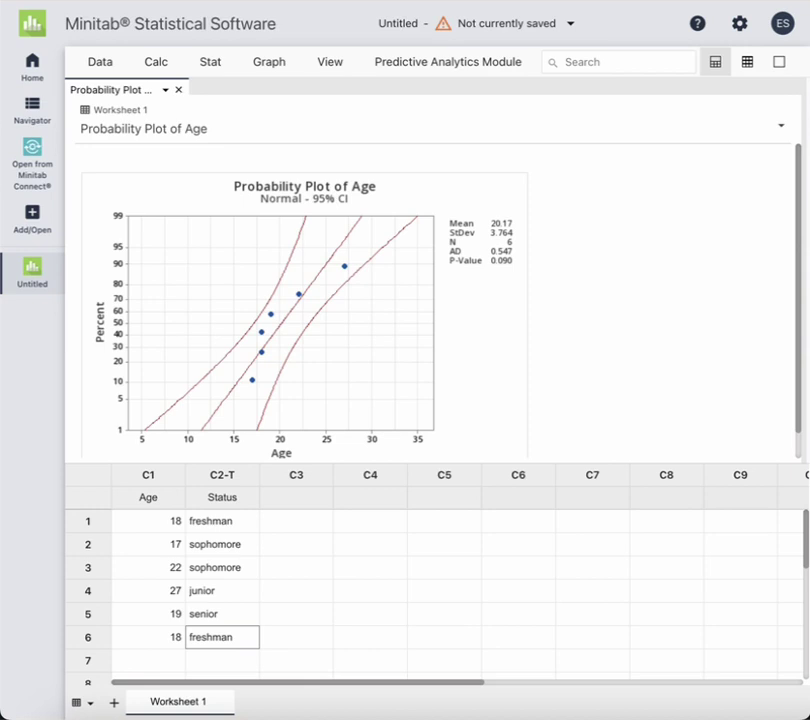
Enter 'z' as the column name for C3 in the worksheet
{"action": "left_click", "coordinate": [309, 497]}
{"action": "type", "text": "z"}
{"action": "key", "text": "Return"}
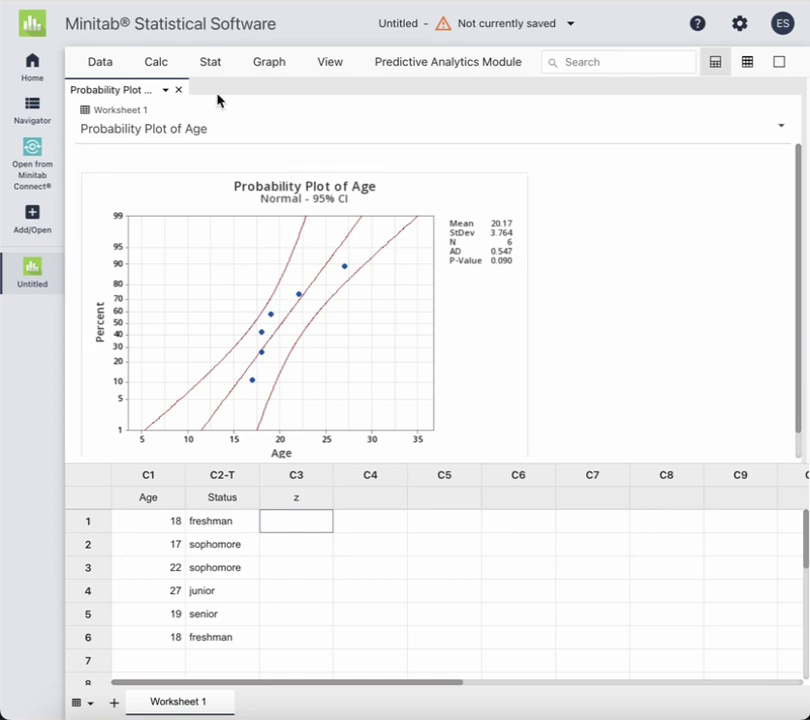
Standardize the Age column into C3 z by subtracting the mean and dividing by the SD
{"action": "left_click", "coordinate": [163, 60]}
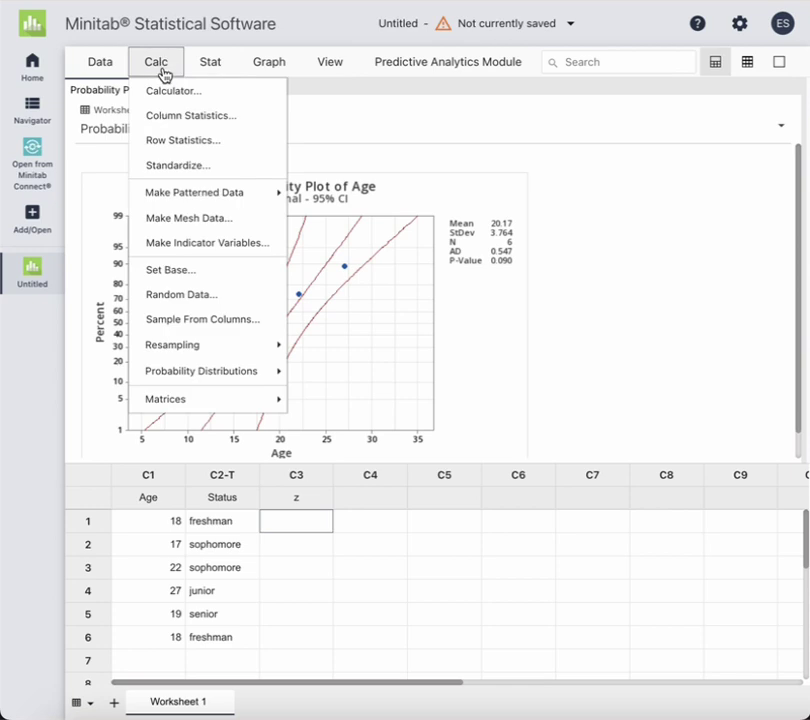
{"action": "left_click", "coordinate": [173, 164]}
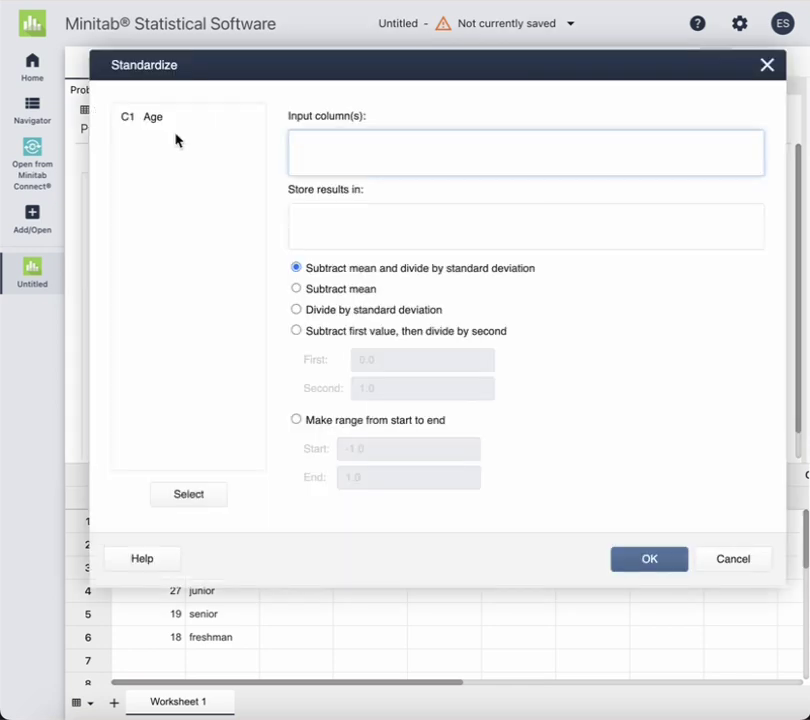
{"action": "left_click", "coordinate": [152, 119]}
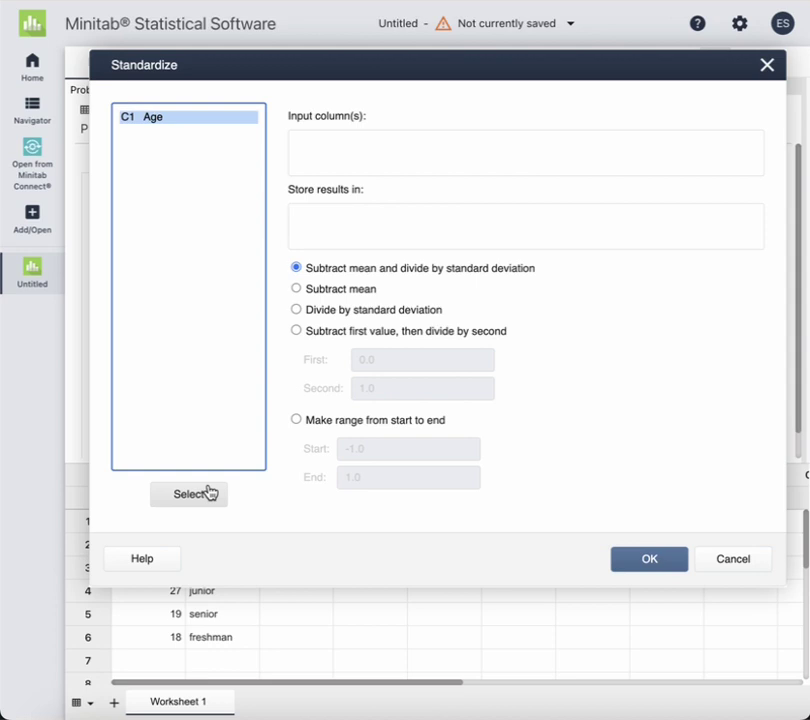
{"action": "left_click", "coordinate": [210, 490]}
{"action": "left_click", "coordinate": [365, 225]}
{"action": "left_click", "coordinate": [150, 145]}
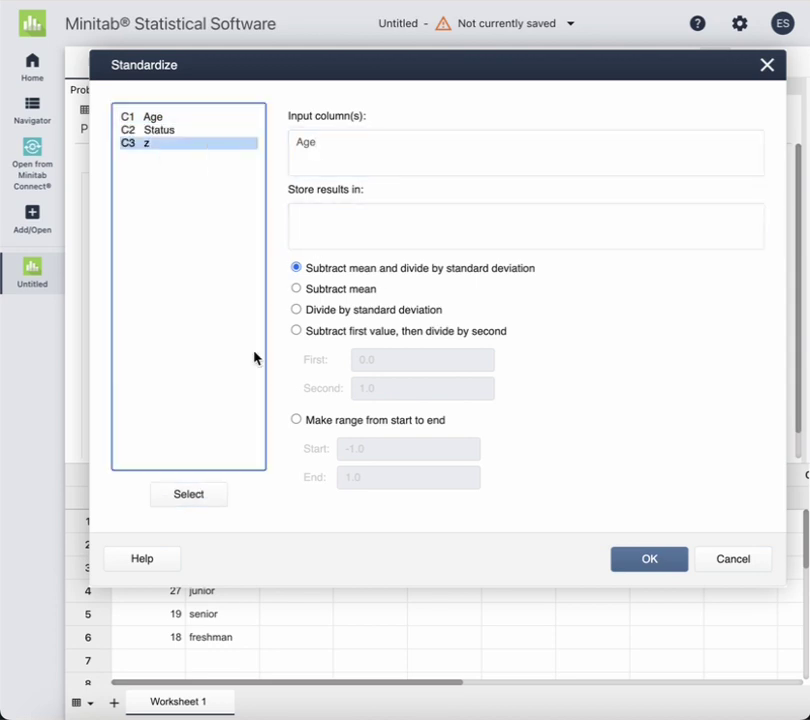
{"action": "left_click", "coordinate": [175, 505]}
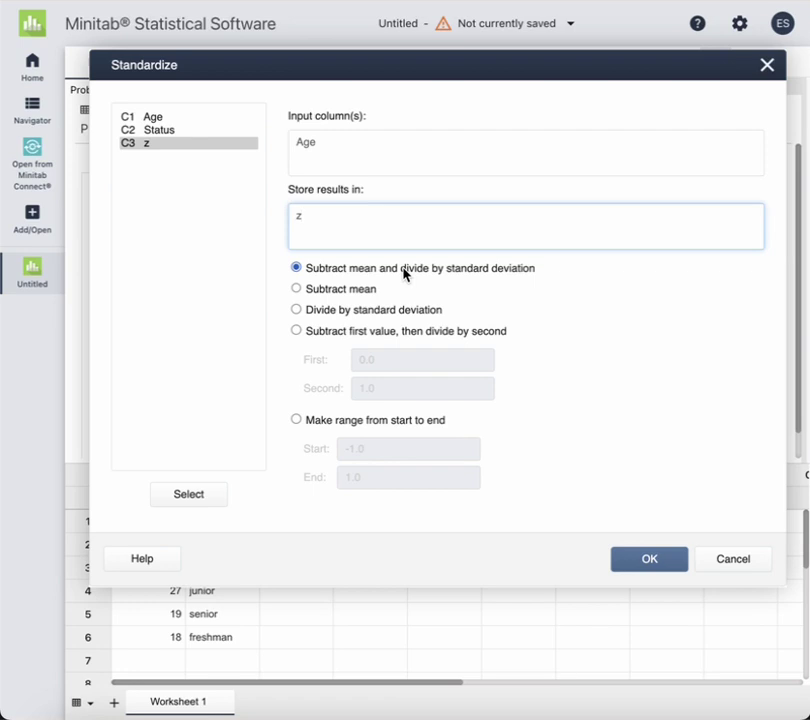
{"action": "left_click", "coordinate": [645, 567]}
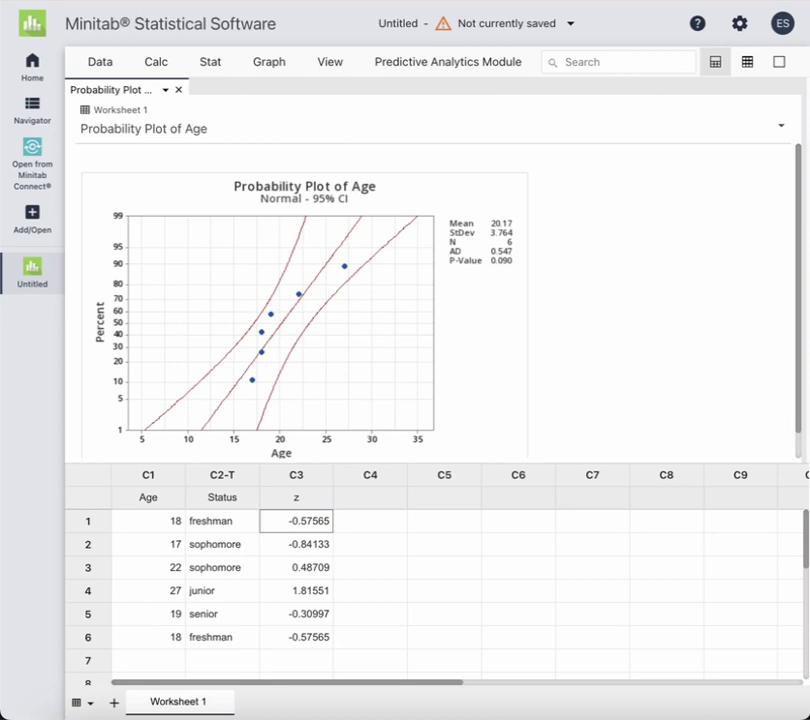
{"action": "key", "text": "super+Tab"}
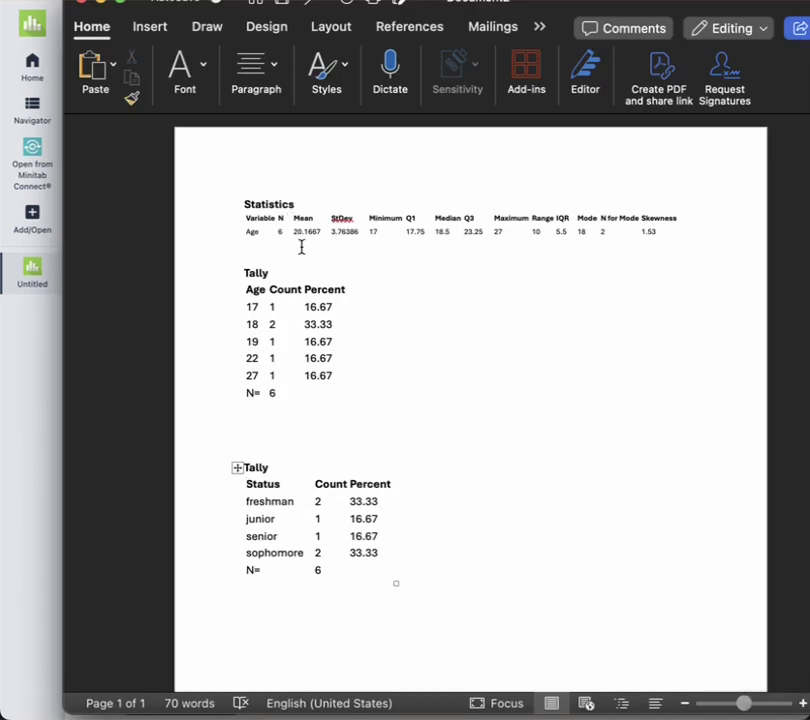
{"action": "scroll", "coordinate": [301, 247], "scroll_direction": "up", "scroll_amount": 3}
{"action": "scroll", "coordinate": [300, 246], "scroll_direction": "up", "scroll_amount": 3}
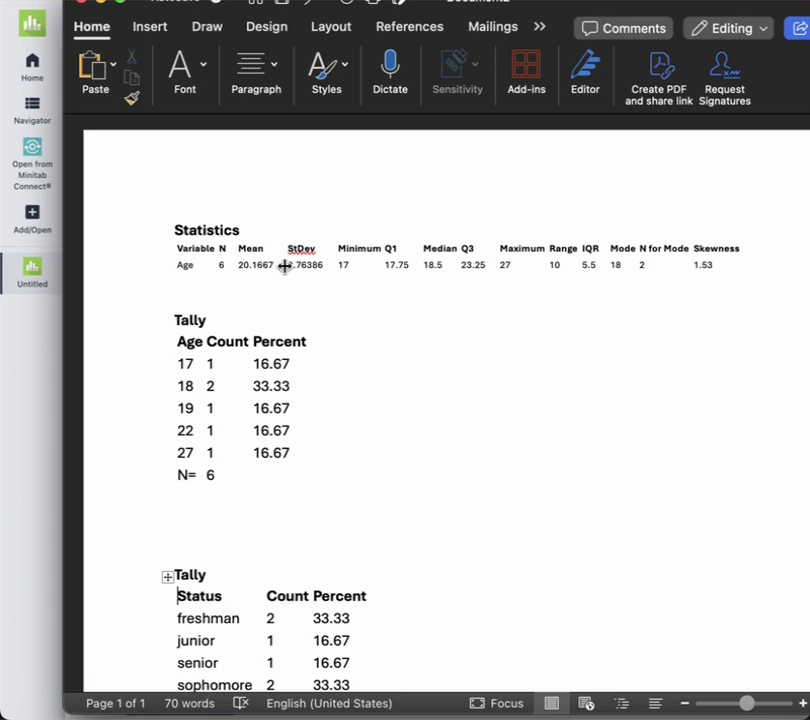
{"action": "left_click", "coordinate": [52, 371]}
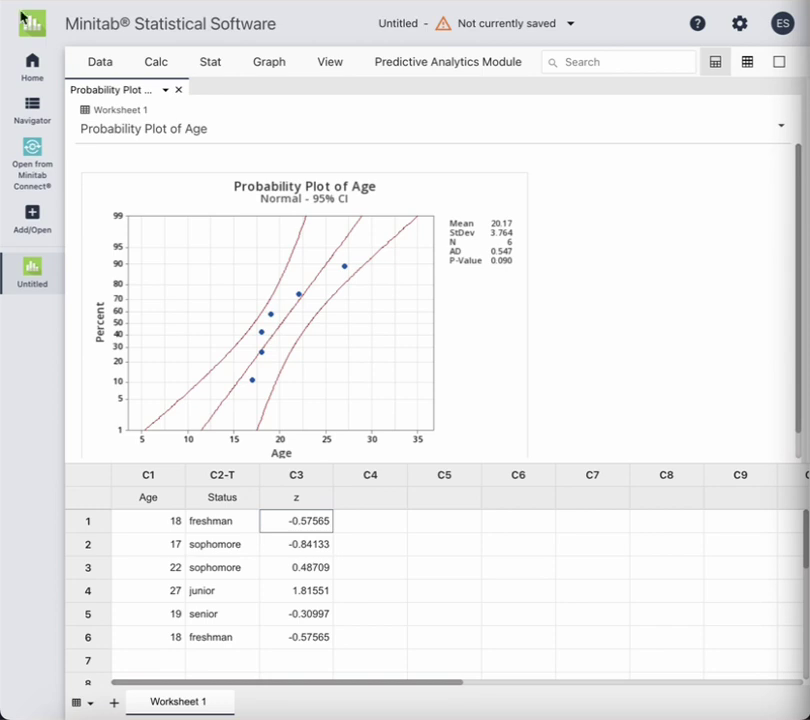
Tally counts and percents for column z in place of Age and Status
{"action": "left_click", "coordinate": [205, 65]}
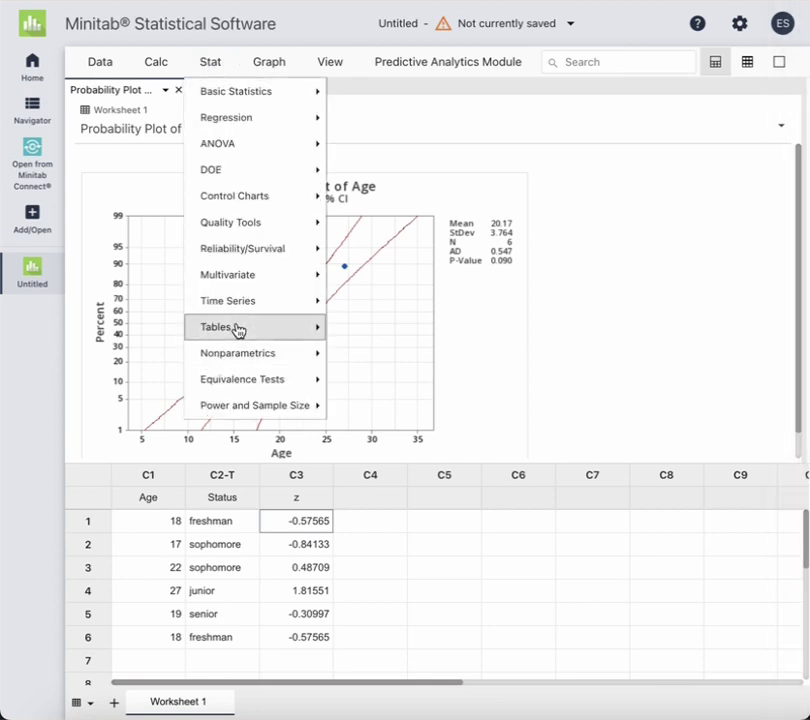
{"action": "mouse_move", "coordinate": [275, 325]}
{"action": "left_click", "coordinate": [377, 336]}
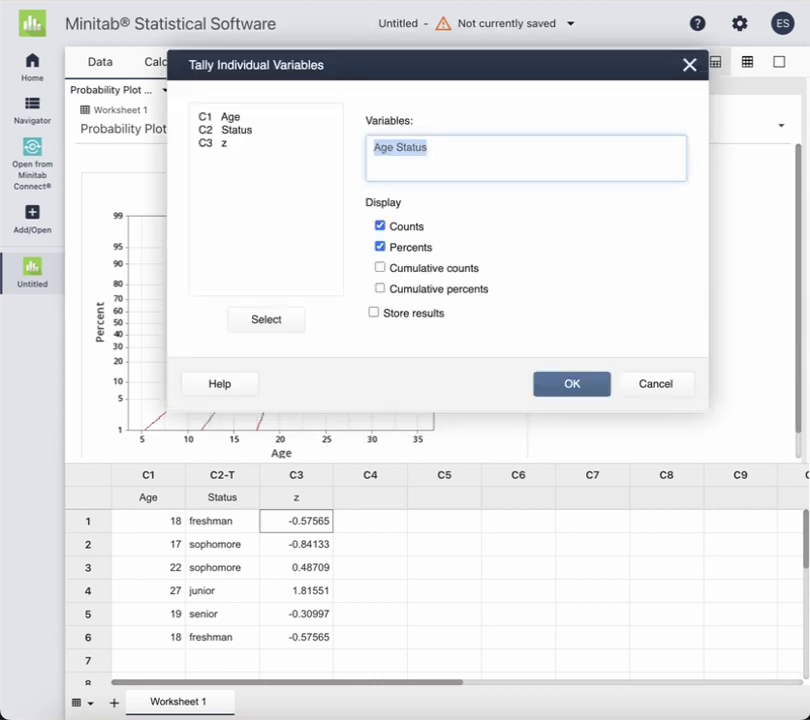
{"action": "key", "text": "BackSpace"}
{"action": "left_click", "coordinate": [224, 145]}
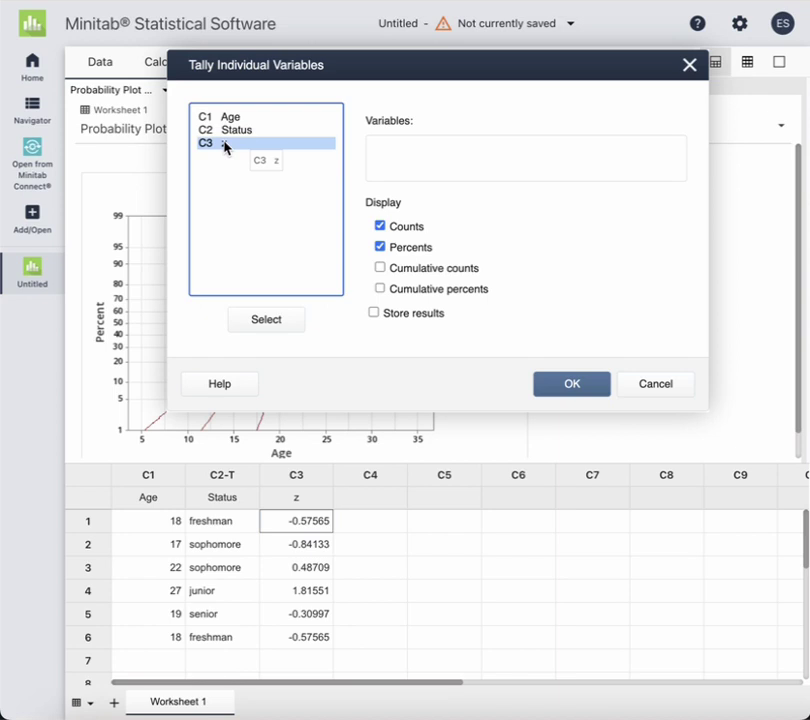
{"action": "left_click", "coordinate": [267, 320]}
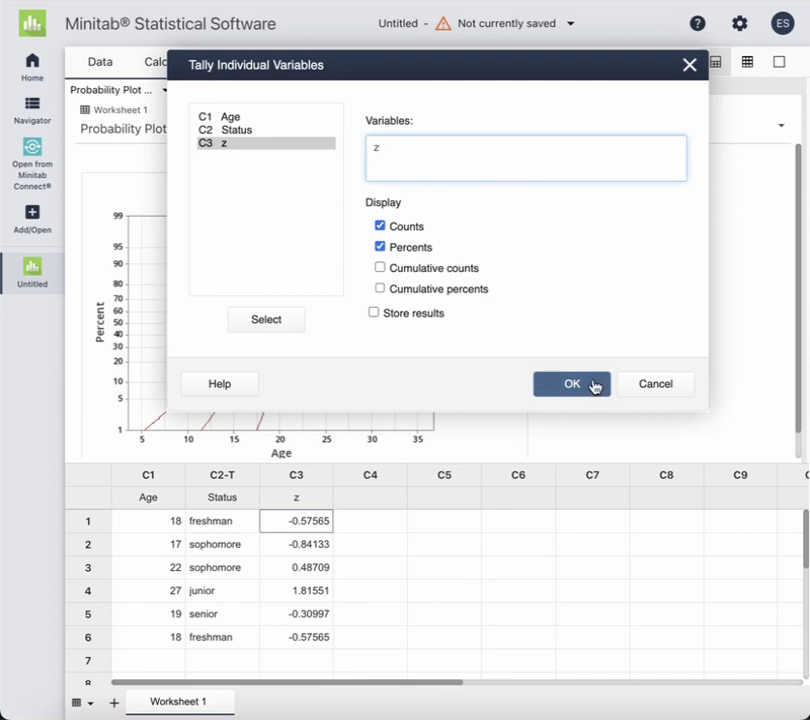
{"action": "left_click", "coordinate": [596, 388]}
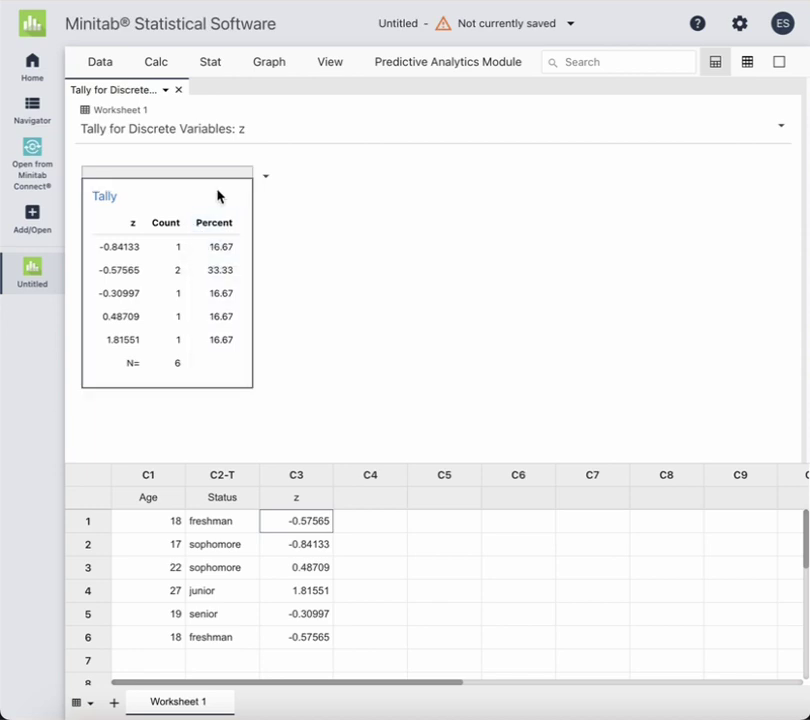
Copy the z Tally for Discrete Variables table from its options menu
{"action": "left_click", "coordinate": [267, 178]}
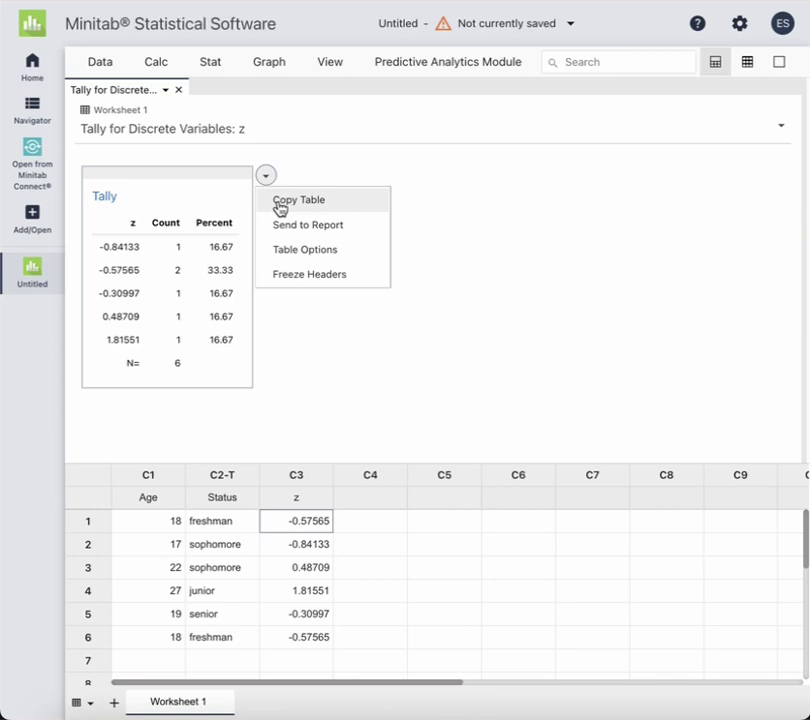
{"action": "left_click", "coordinate": [419, 183]}
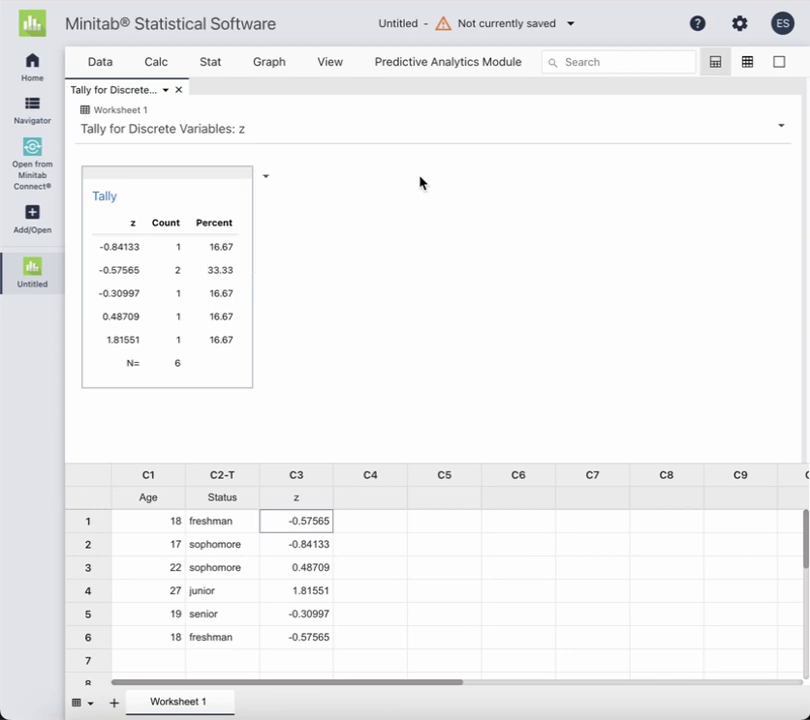
{"action": "left_click", "coordinate": [781, 127]}
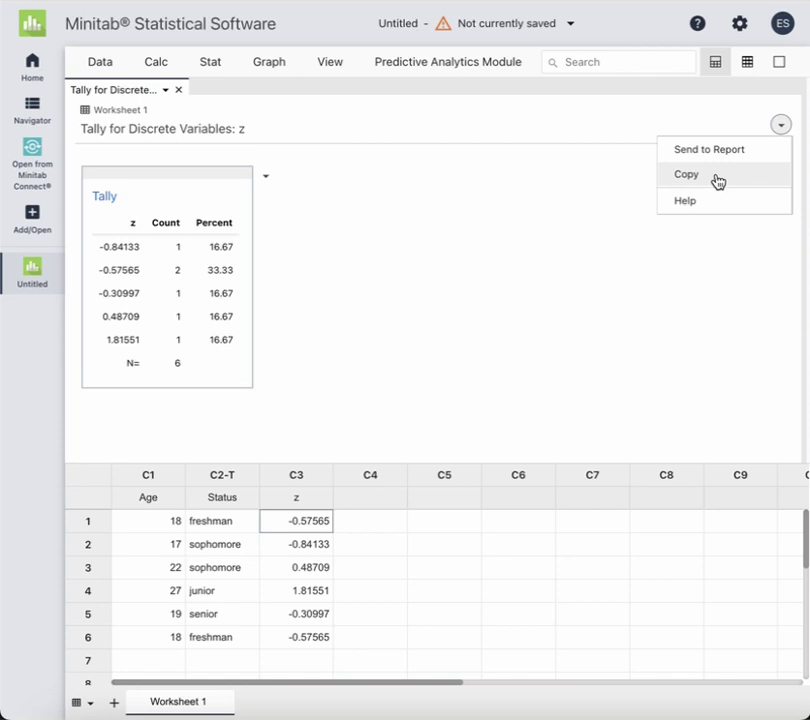
{"action": "left_click", "coordinate": [752, 175]}
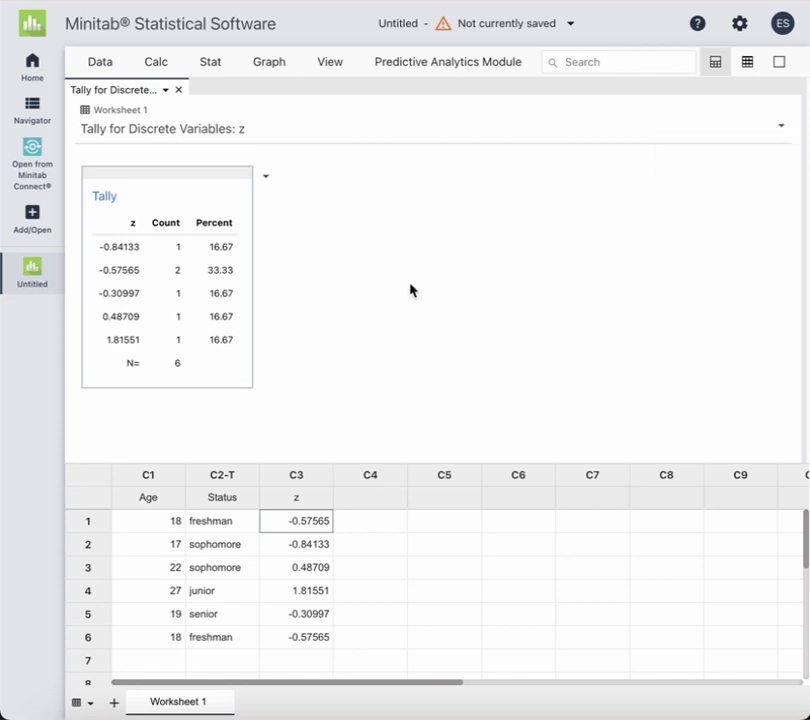
{"action": "left_click", "coordinate": [268, 180]}
{"action": "left_click", "coordinate": [139, 199]}
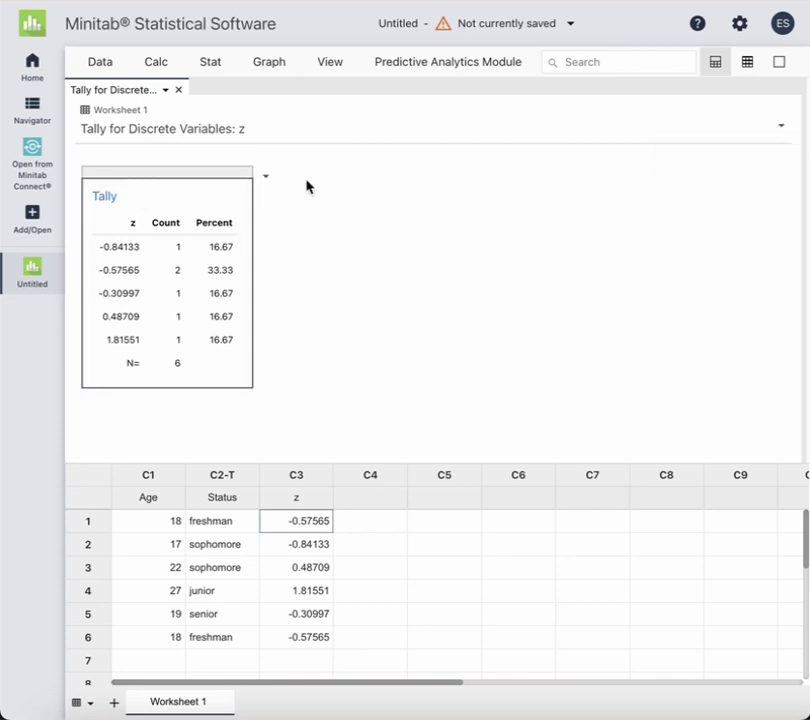
{"action": "left_click", "coordinate": [266, 176]}
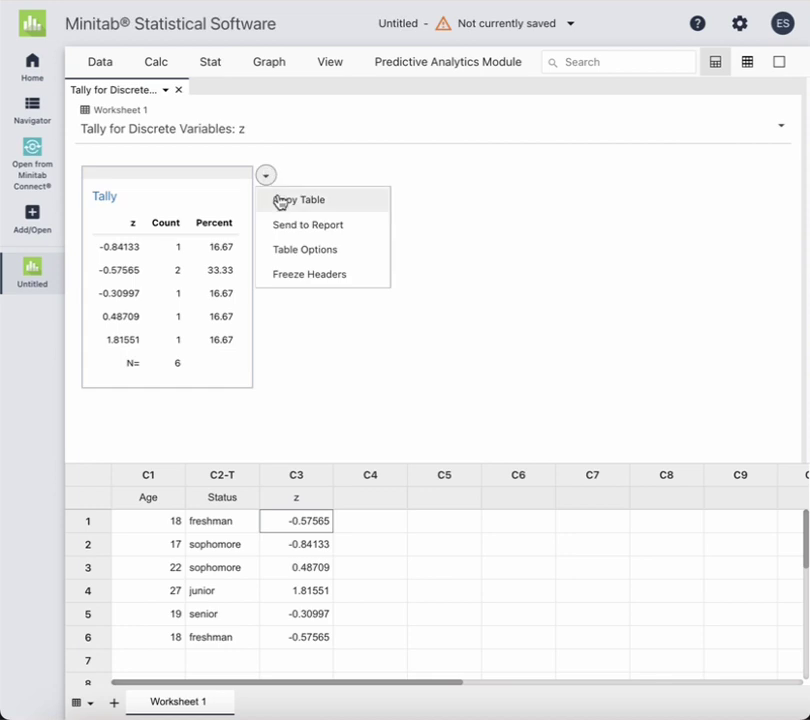
{"action": "left_click", "coordinate": [281, 201]}
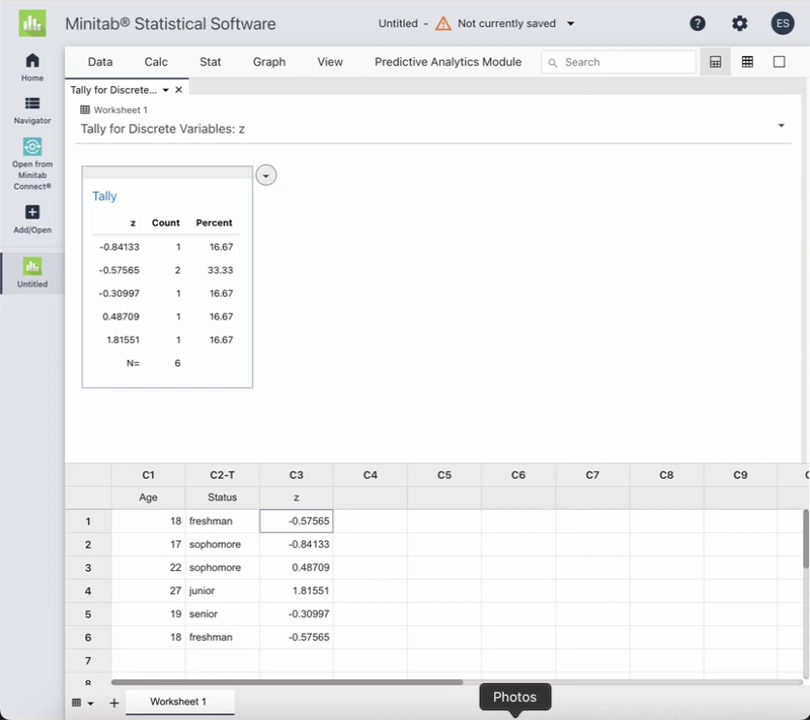
Paste the z tally table into the Word report below the Status tally
{"action": "left_click", "coordinate": [806, 714]}
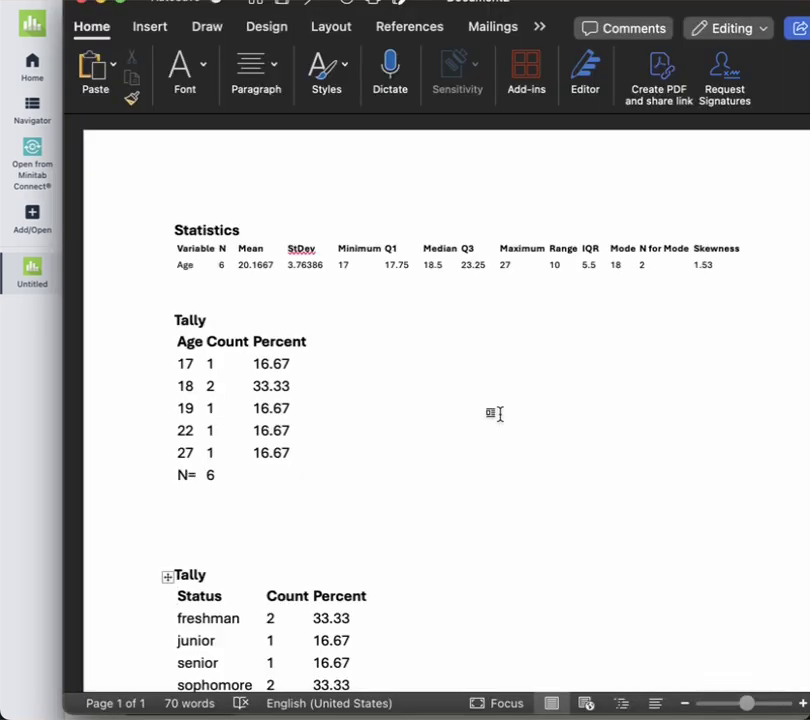
{"action": "scroll", "coordinate": [499, 414], "scroll_direction": "down", "scroll_amount": 5}
{"action": "left_click", "coordinate": [411, 422]}
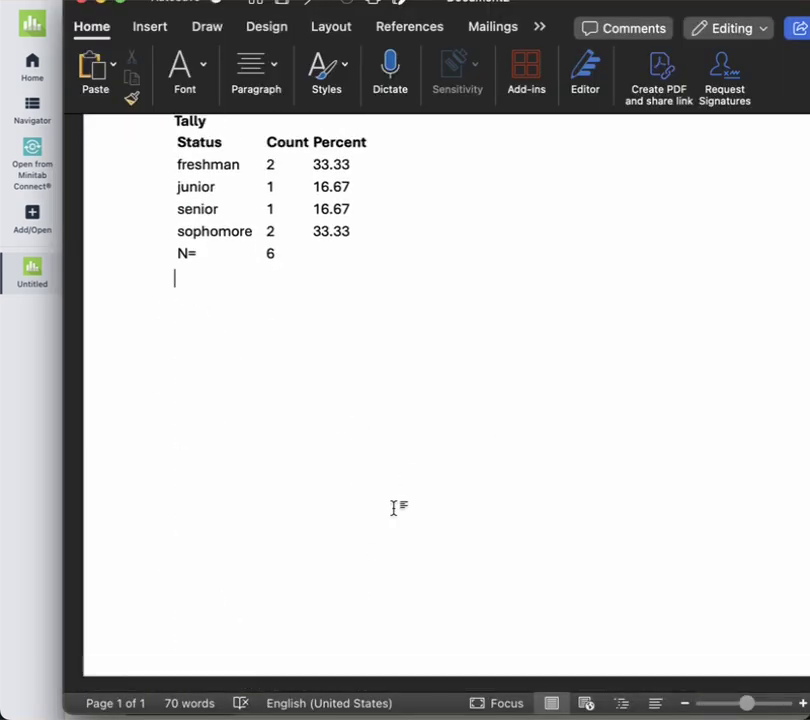
{"action": "key", "text": "super+v"}
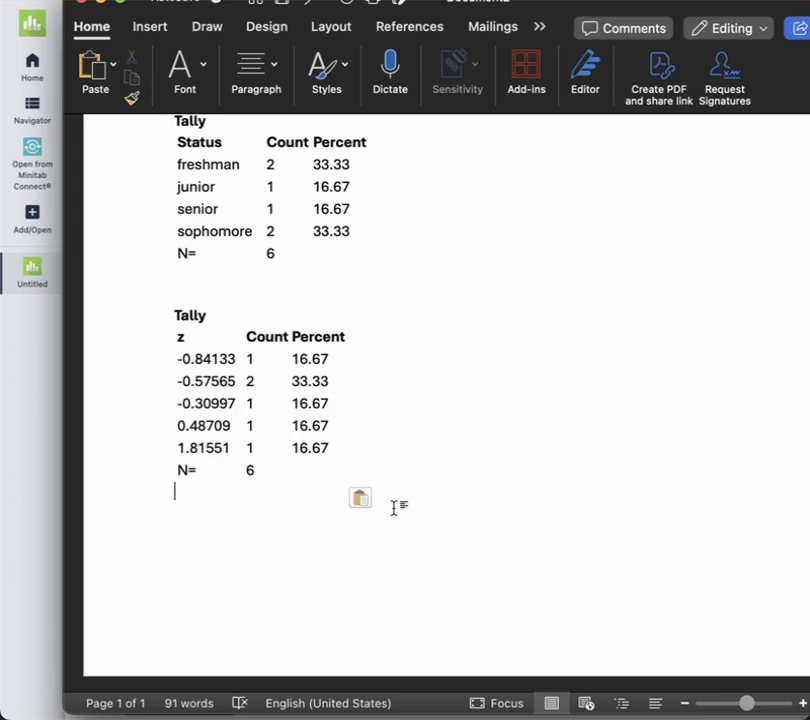
{"action": "scroll", "coordinate": [240, 231], "scroll_direction": "up", "scroll_amount": 3}
{"action": "scroll", "coordinate": [240, 231], "scroll_direction": "up", "scroll_amount": 4}
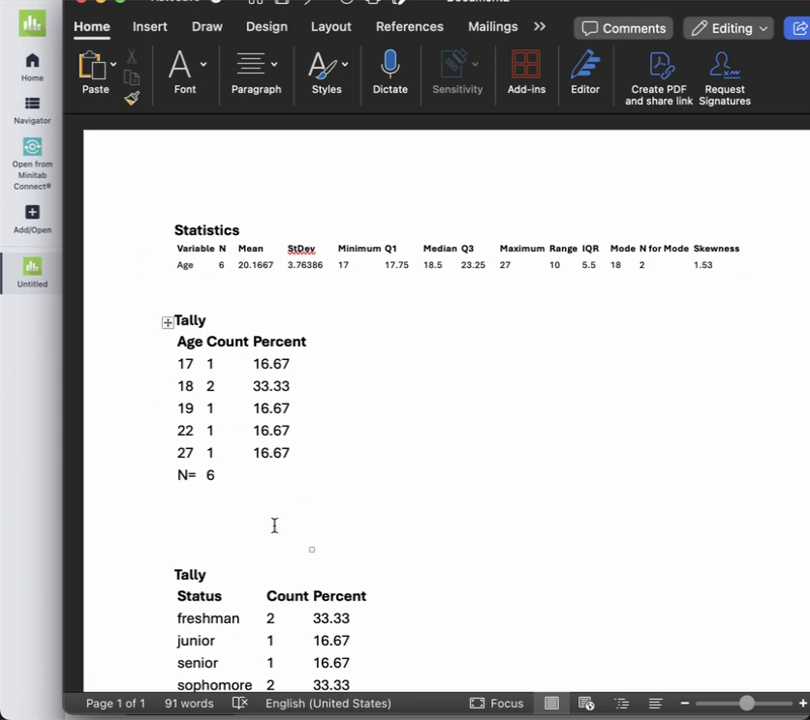
{"action": "scroll", "coordinate": [274, 525], "scroll_direction": "down", "scroll_amount": 5}
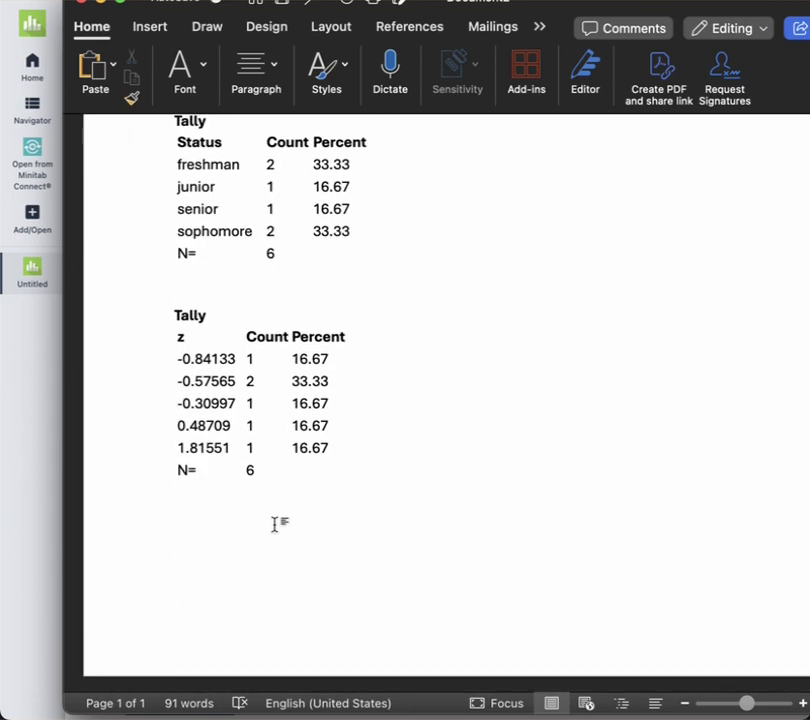
{"action": "left_click", "coordinate": [24, 561]}
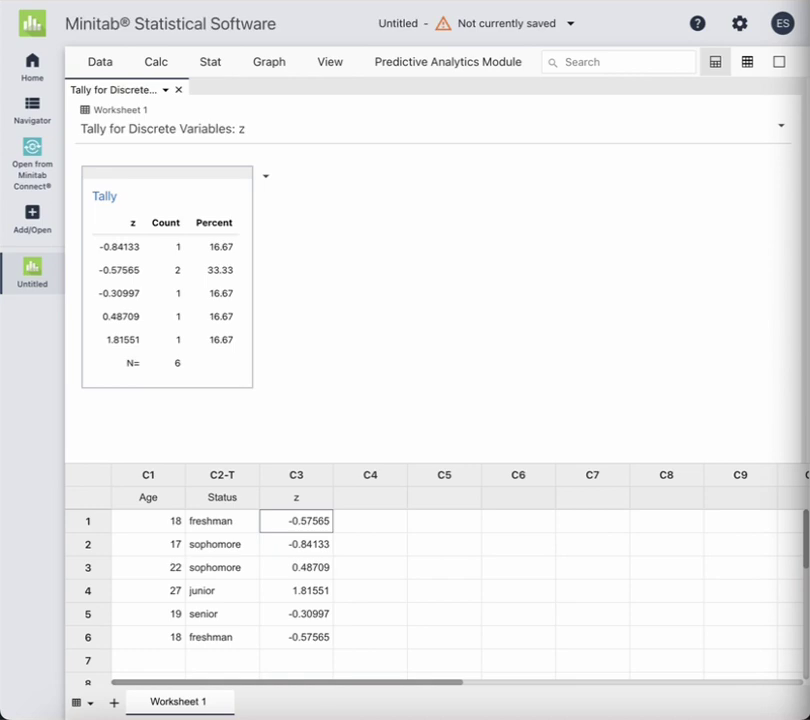
{"action": "left_click", "coordinate": [155, 63]}
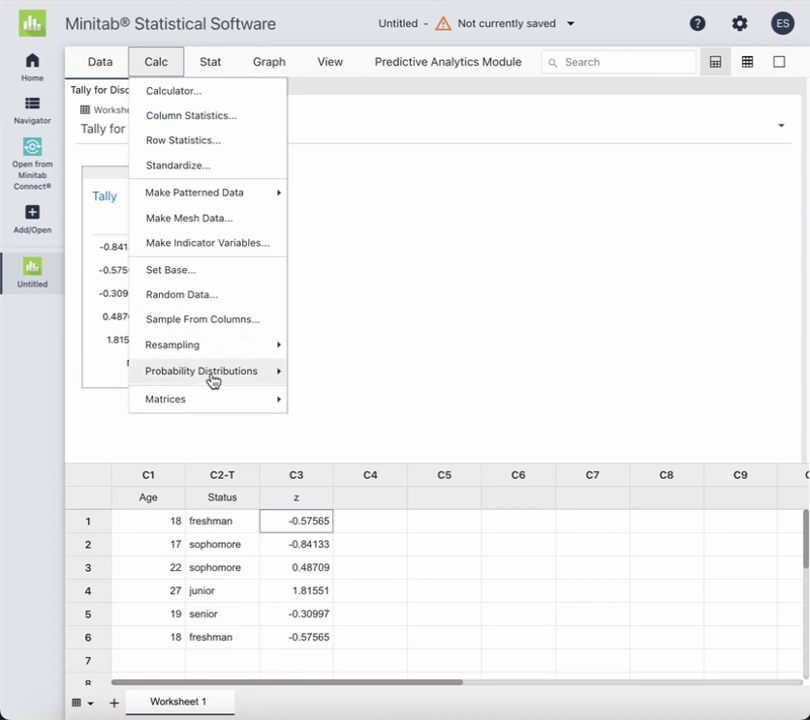
Open Calc > Probability Distributions > Cumulative Distribution Function
{"action": "mouse_move", "coordinate": [213, 380]}
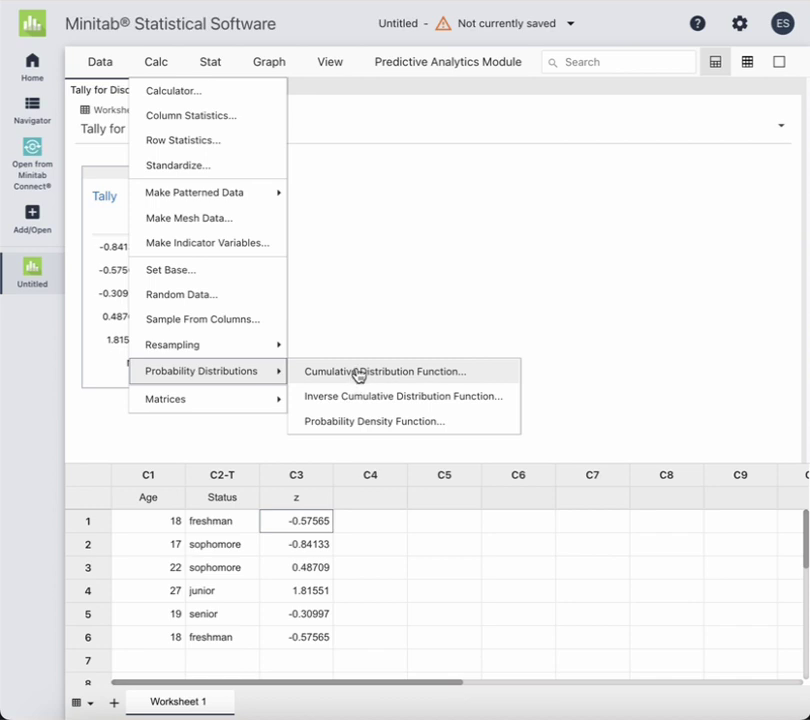
{"action": "left_click", "coordinate": [357, 376]}
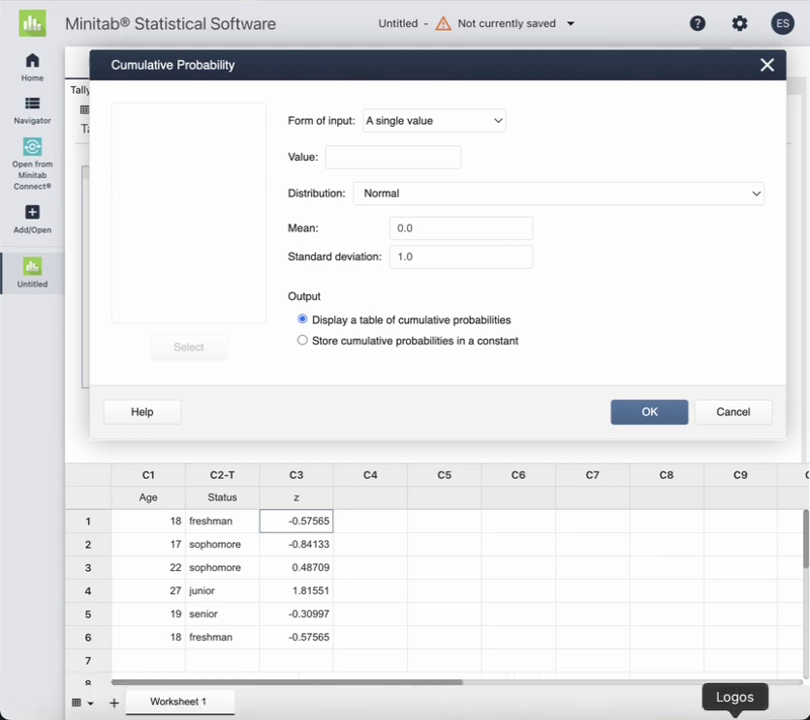
Enter 17.75 as the value to evaluate, checking Q1 against the Word statistics
{"action": "left_click", "coordinate": [760, 712]}
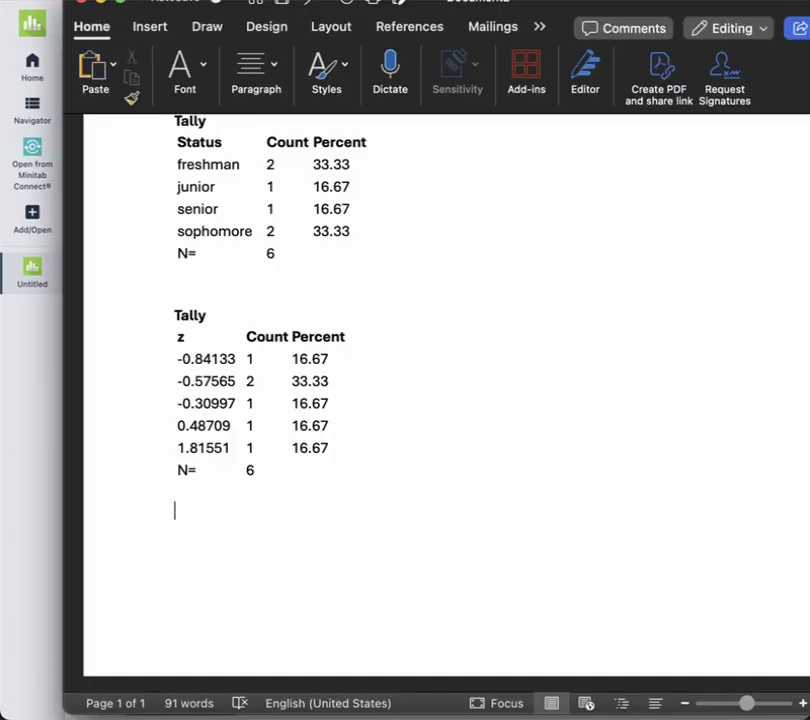
{"action": "scroll", "coordinate": [603, 380], "scroll_direction": "up", "scroll_amount": 10}
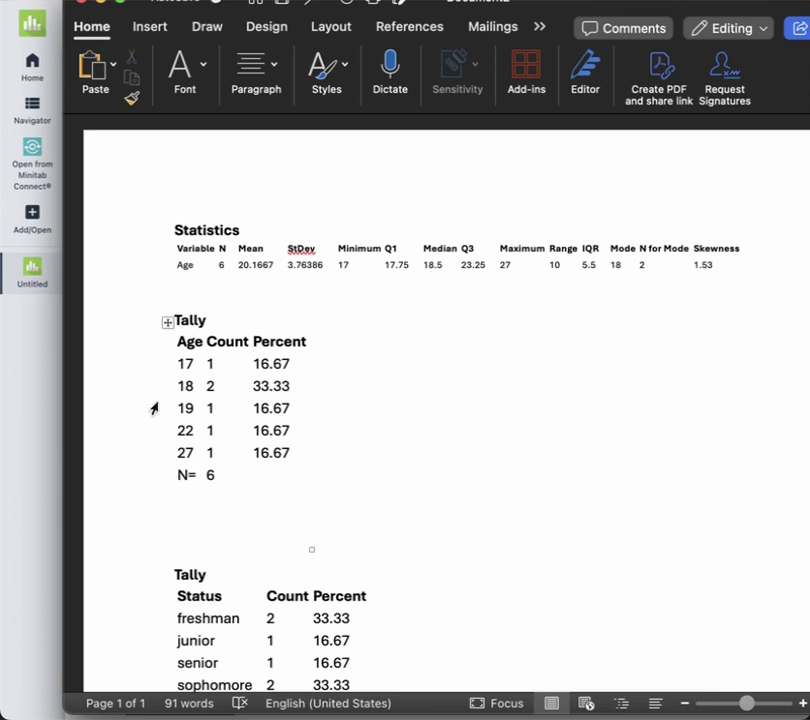
{"action": "left_click", "coordinate": [50, 409]}
{"action": "left_click", "coordinate": [365, 163]}
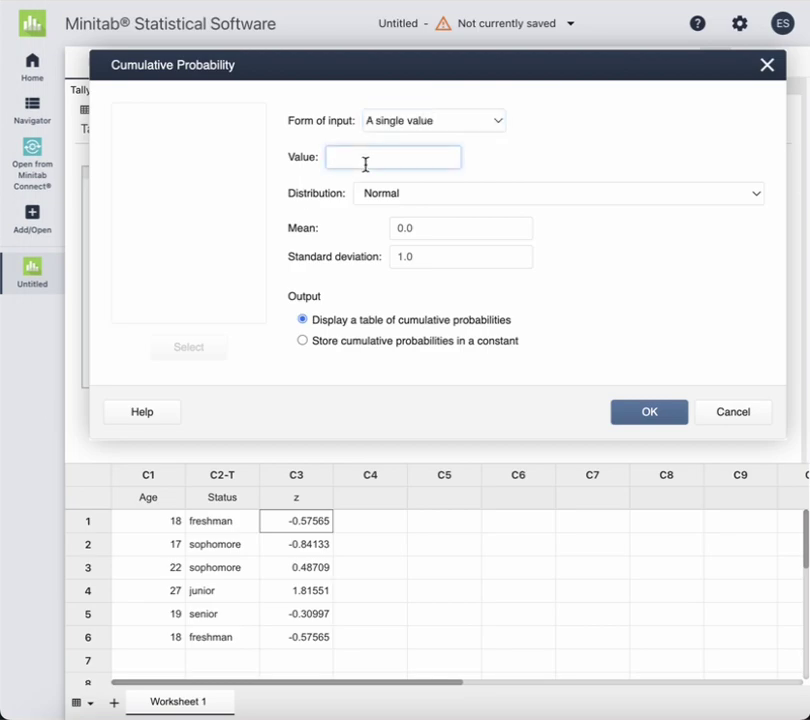
{"action": "type", "text": "17.75"}
{"action": "key", "text": "super+Tab"}
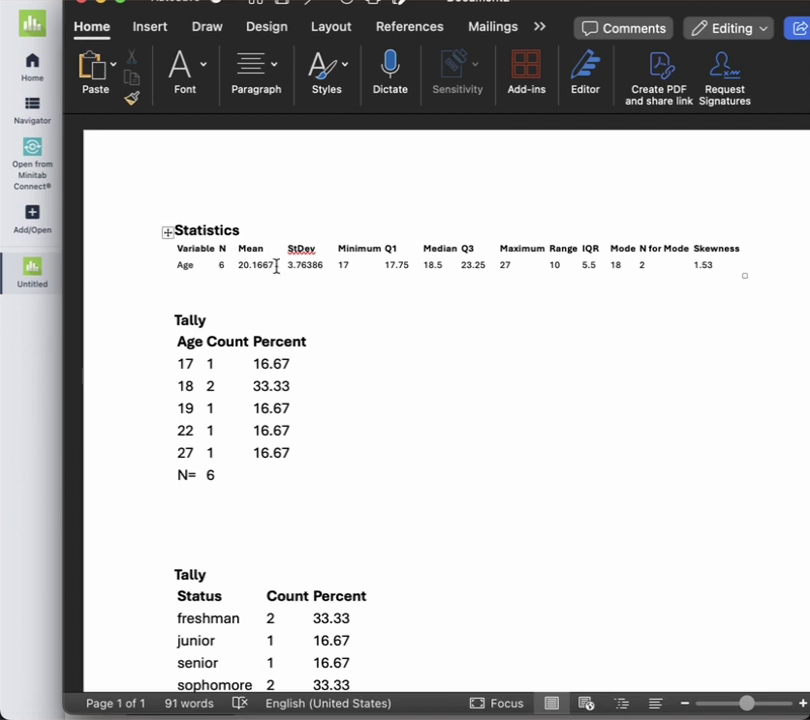
Set the normal mean to 20.1667 and the standard deviation to 3.76386
{"action": "left_click", "coordinate": [20, 428]}
{"action": "double_click", "coordinate": [432, 229]}
{"action": "type", "text": "20.1667"}
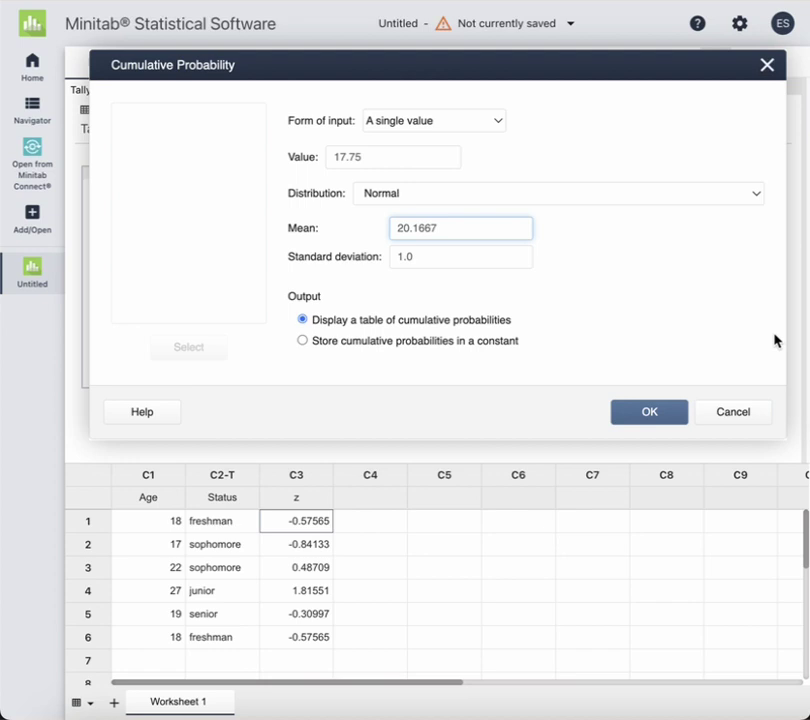
{"action": "key", "text": "super+Tab"}
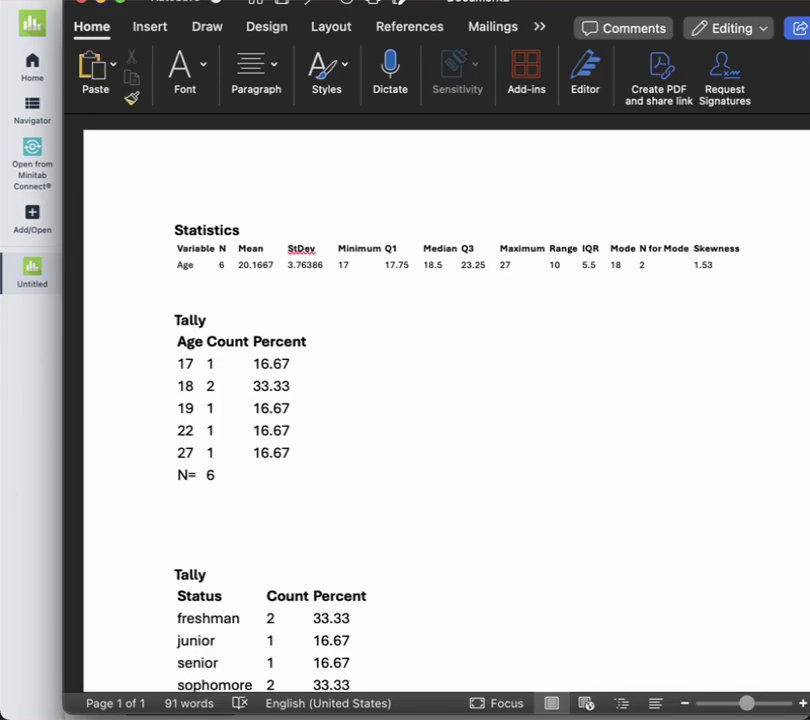
{"action": "left_click", "coordinate": [25, 340]}
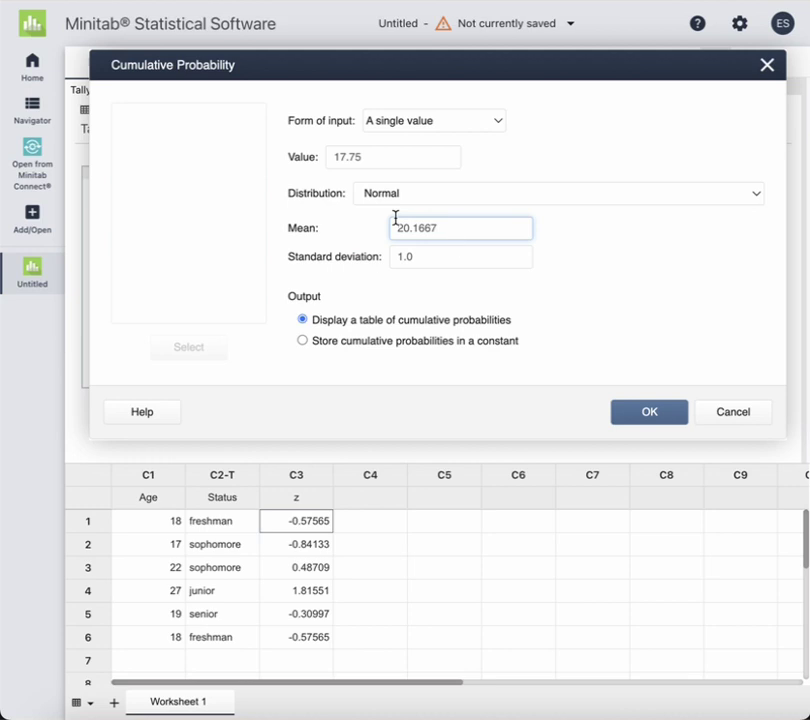
{"action": "key", "text": "Tab"}
{"action": "type", "text": "3.763"}
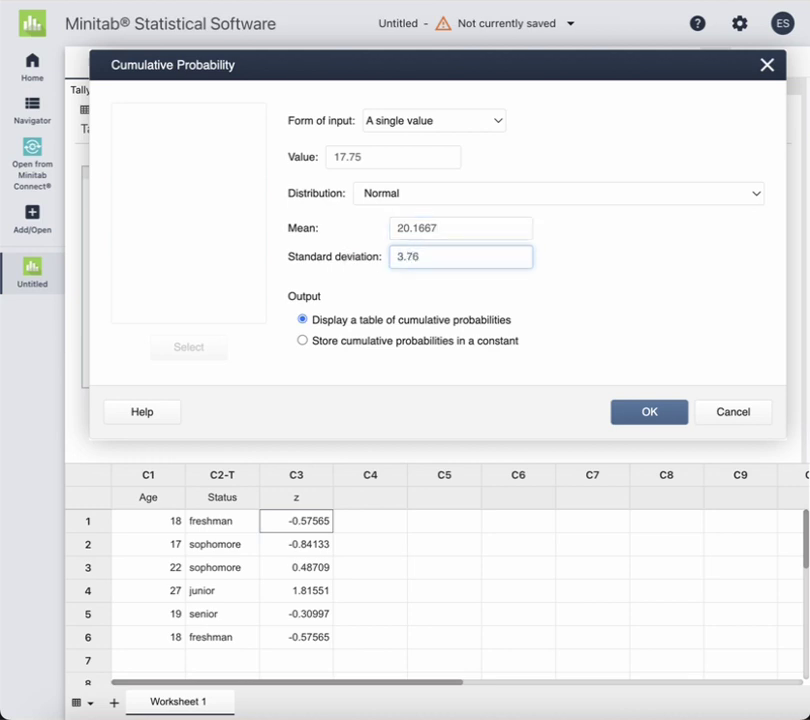
{"action": "type", "text": "86"}
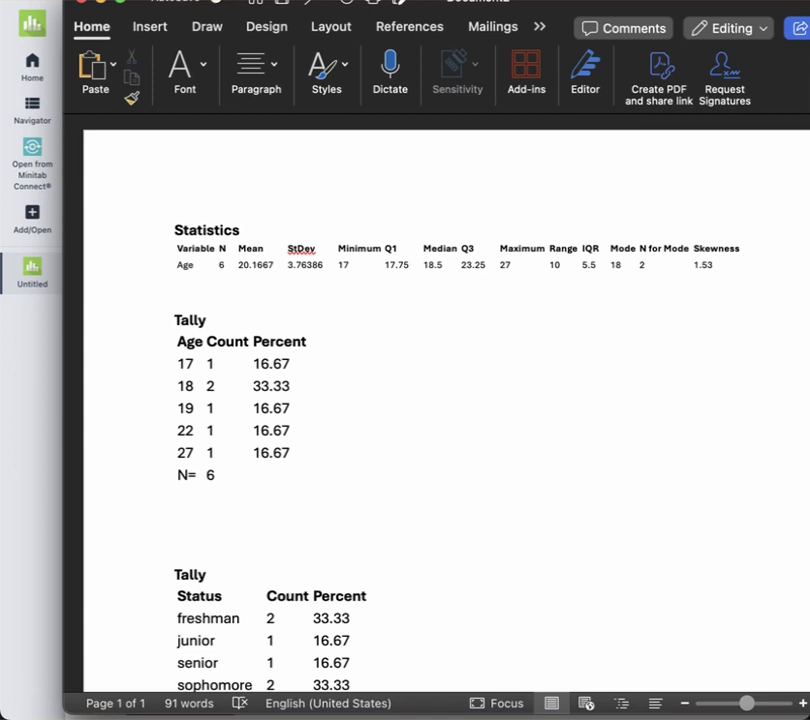
{"action": "left_click", "coordinate": [16, 459]}
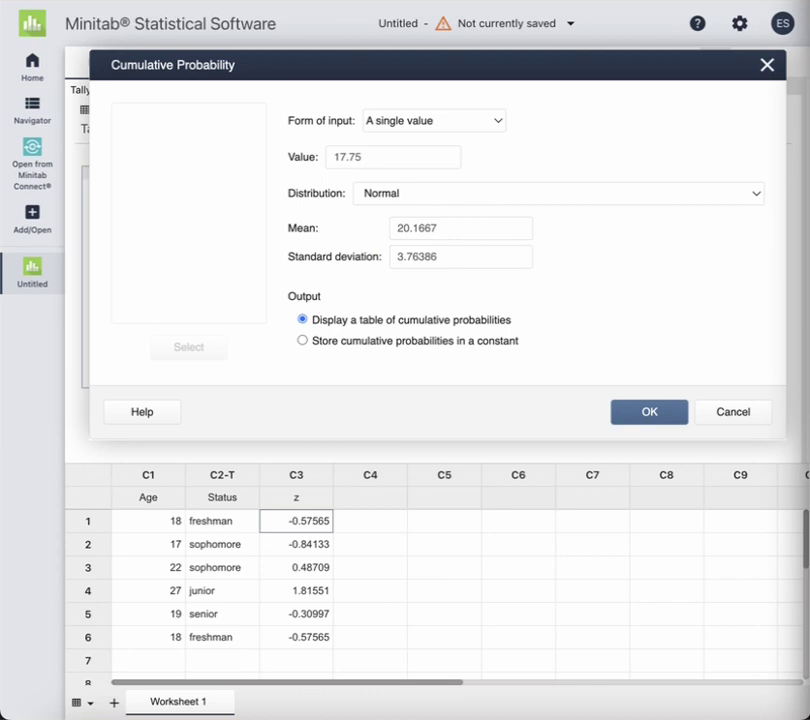
{"action": "left_click", "coordinate": [439, 255]}
{"action": "left_click_drag", "start_coordinate": [439, 256], "coordinate": [358, 257]}
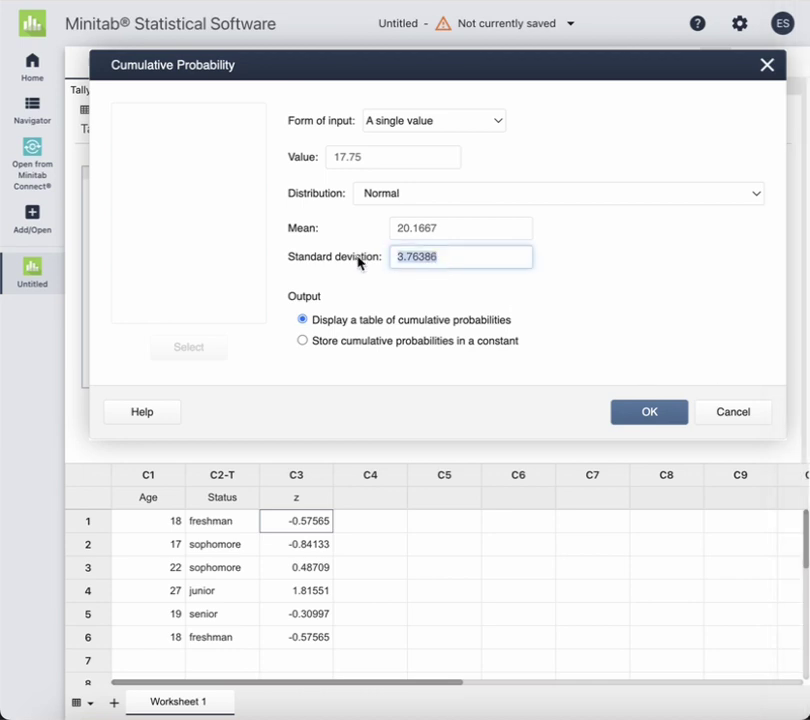
Calculate the normal cumulative probability for 17.75, giving 0.260411
{"action": "left_click", "coordinate": [661, 414]}
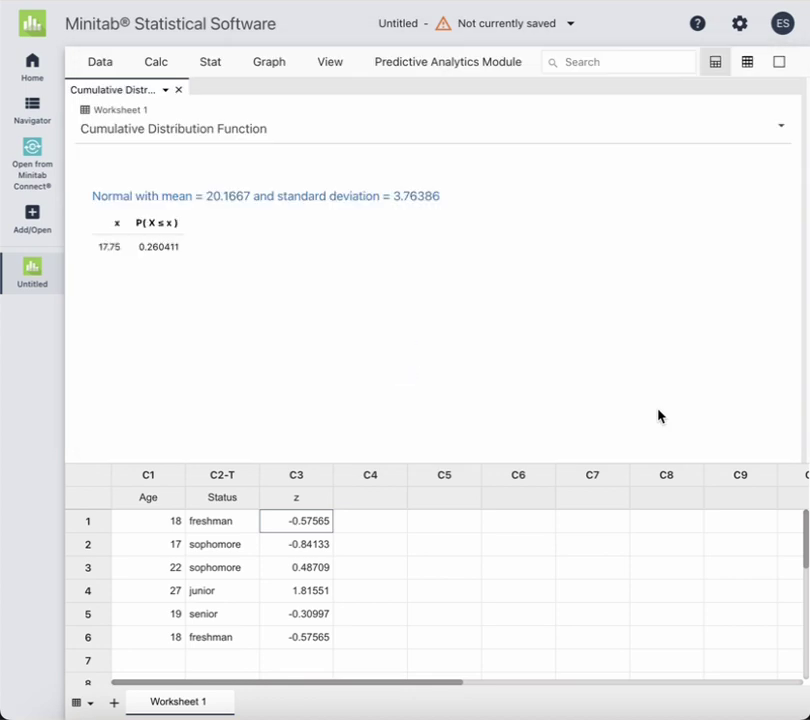
{"action": "left_click", "coordinate": [221, 71]}
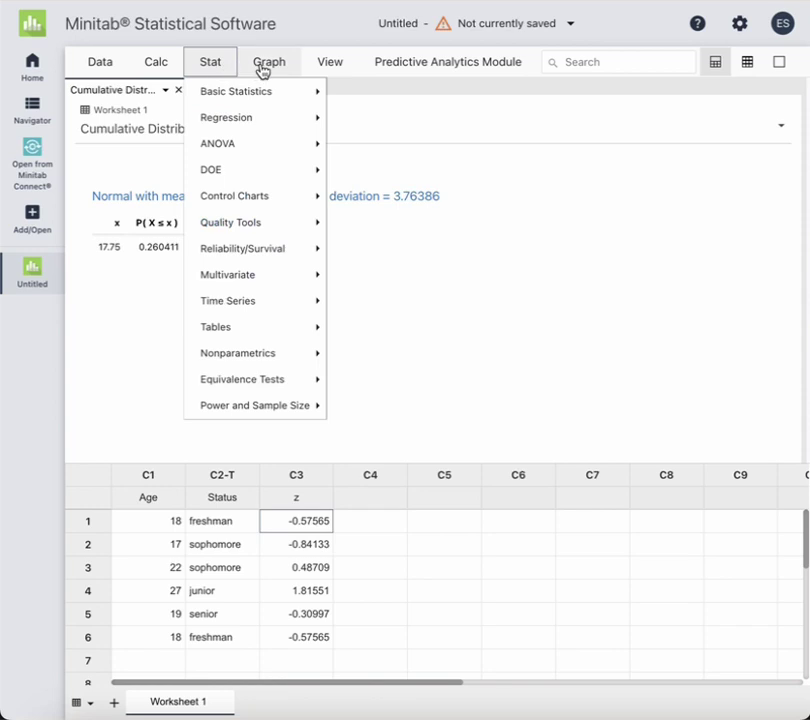
{"action": "left_click", "coordinate": [152, 66]}
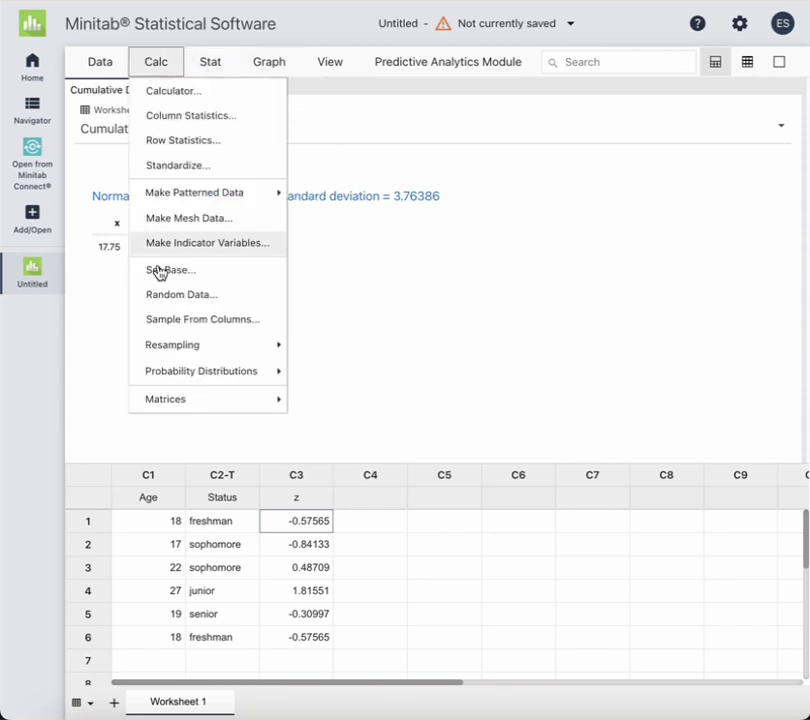
Rerun the cumulative probability with the value changed to Q3 23.25, giving 0.793660
{"action": "mouse_move", "coordinate": [226, 376]}
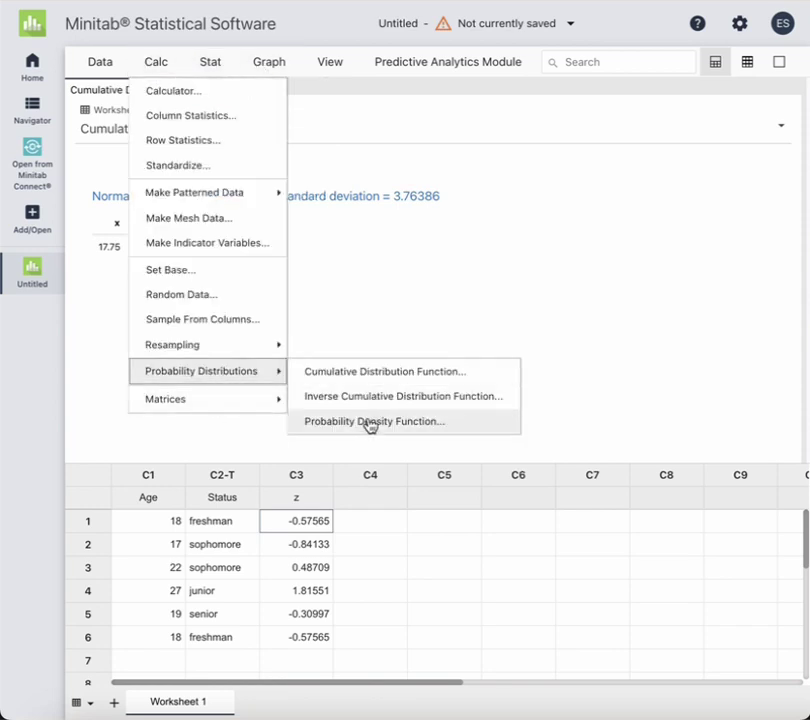
{"action": "left_click", "coordinate": [377, 372]}
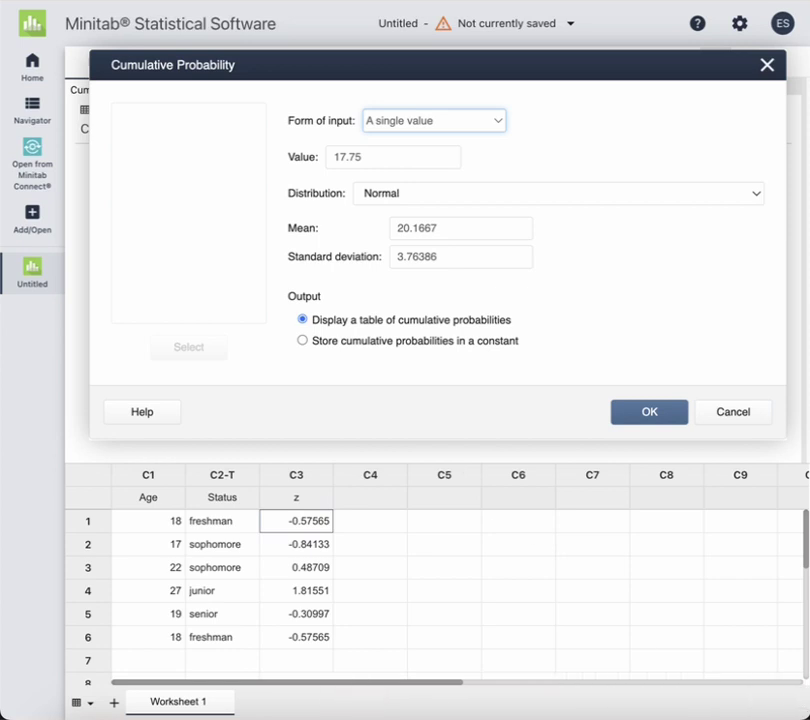
{"action": "key", "text": "super+Tab"}
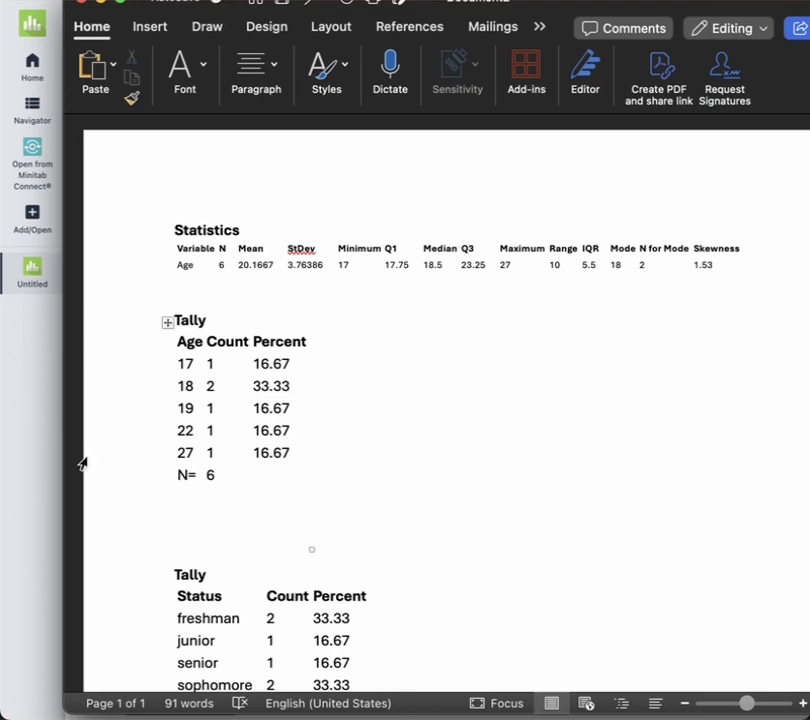
{"action": "left_click", "coordinate": [31, 469]}
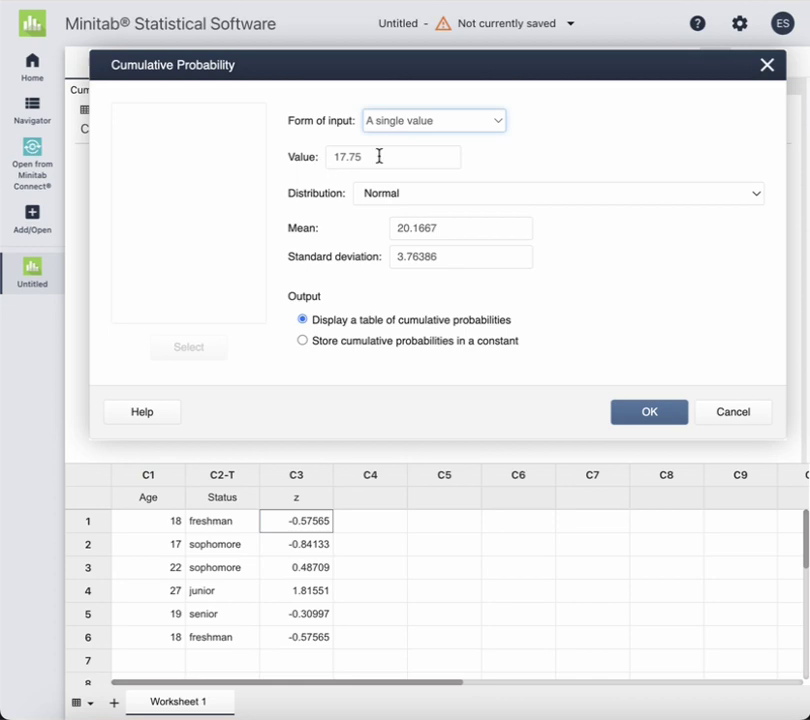
{"action": "left_click_drag", "start_coordinate": [378, 155], "coordinate": [327, 157]}
{"action": "type", "text": "23.25"}
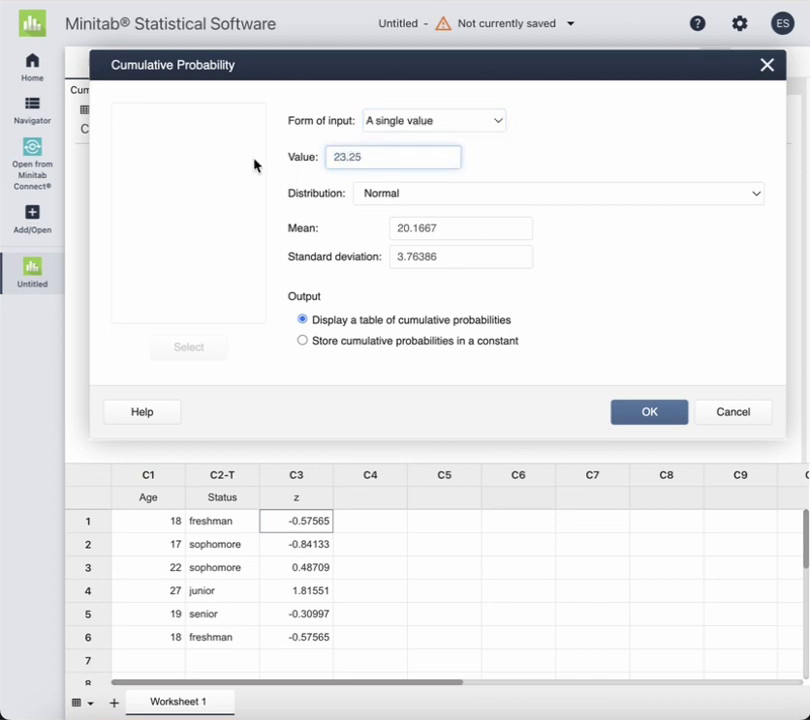
{"action": "left_click", "coordinate": [643, 412]}
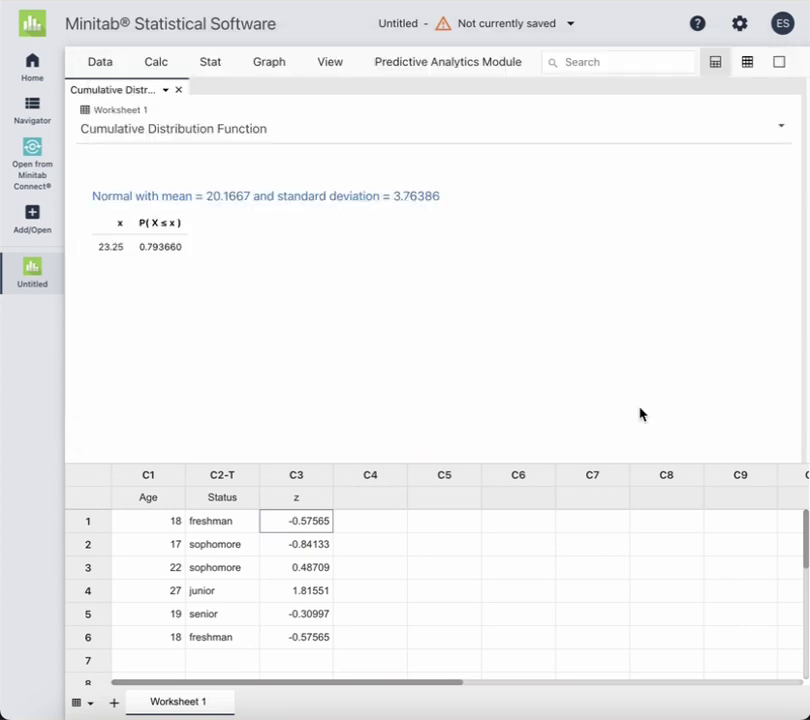
Copy the cumulative probability table for 23.25
{"action": "mouse_move", "coordinate": [369, 206]}
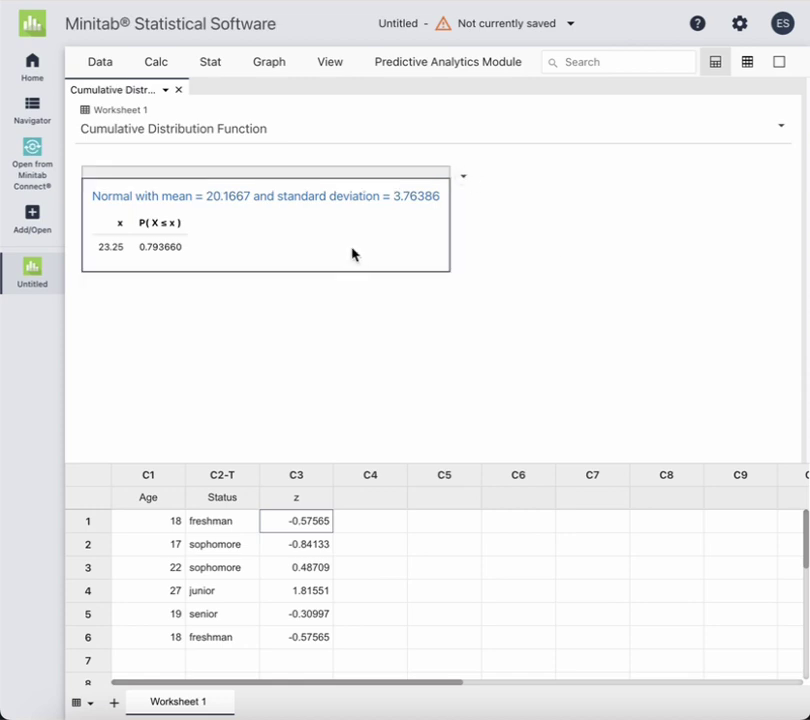
{"action": "left_click", "coordinate": [462, 178]}
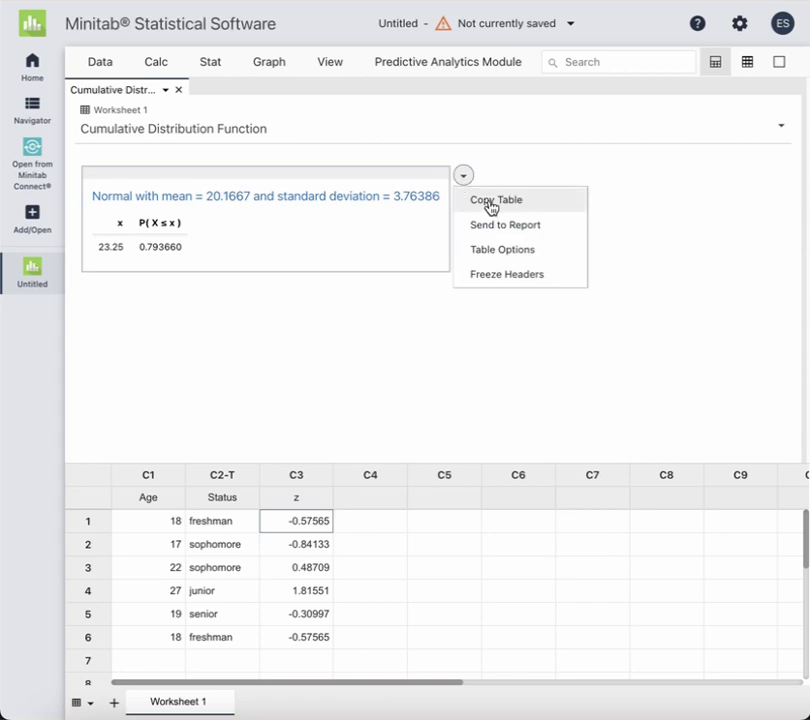
{"action": "left_click", "coordinate": [489, 204]}
Place the cursor in the Word report just below the z Tally table
{"action": "left_click", "coordinate": [804, 401]}
{"action": "scroll", "coordinate": [786, 417], "scroll_direction": "down", "scroll_amount": 10}
{"action": "left_click", "coordinate": [439, 481]}
{"action": "left_click", "coordinate": [427, 504]}
Paste the P(X ≤ 23.25) = 0.793660 table on a new line below the z tally
{"action": "key", "text": "Return"}
{"action": "key", "text": "super+v"}
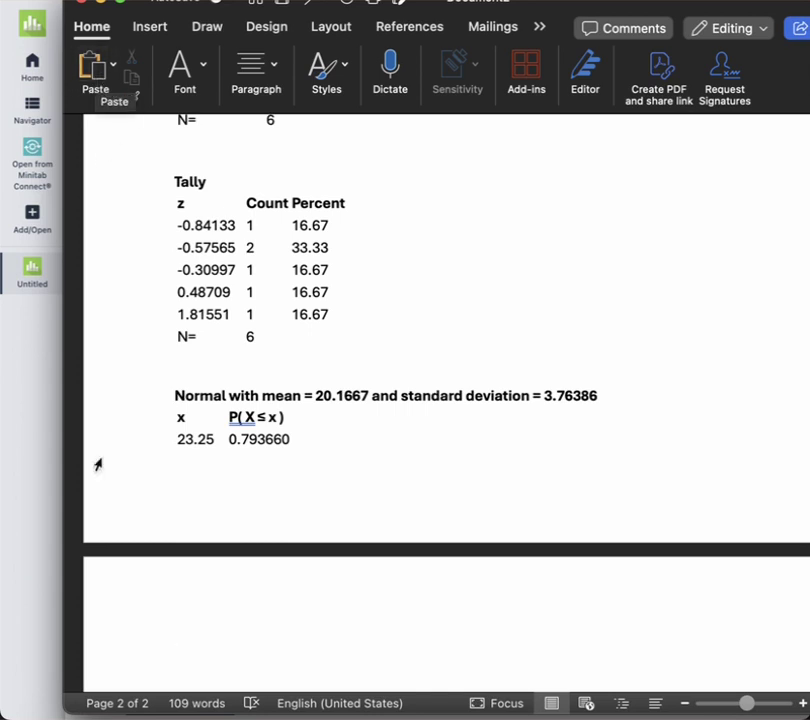
{"action": "left_click", "coordinate": [25, 452]}
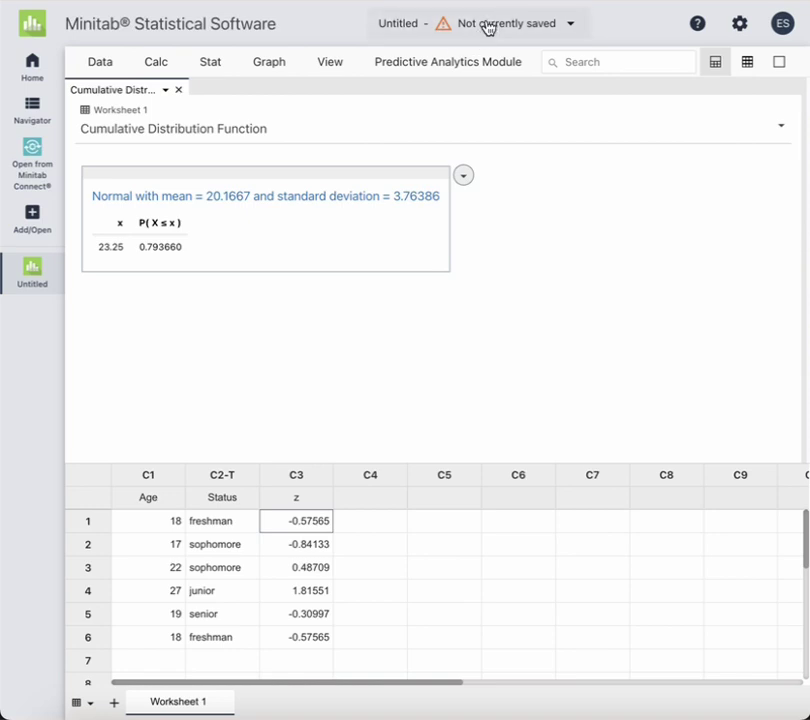
Download the untitled project as an .mpx file
{"action": "left_click", "coordinate": [543, 30]}
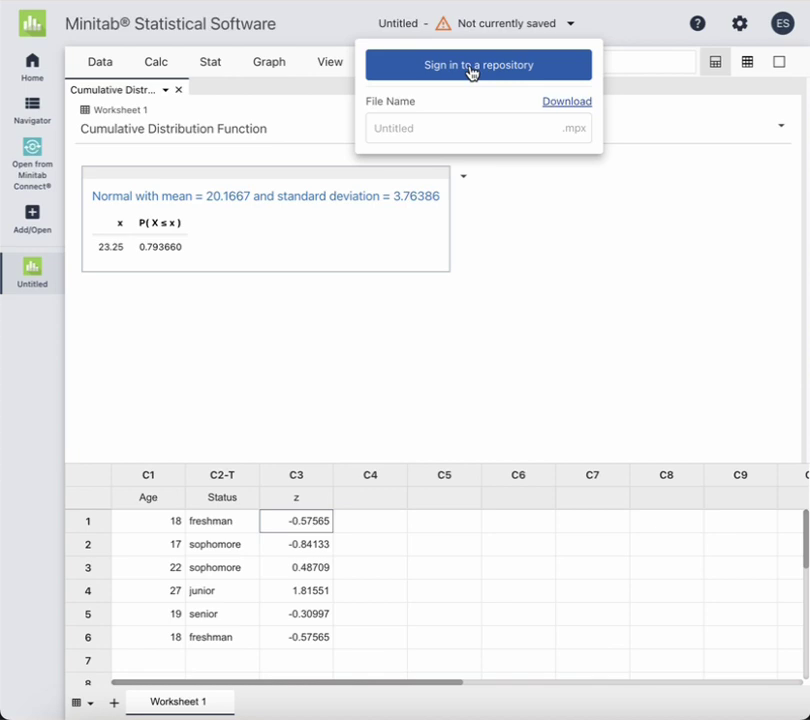
{"action": "left_click", "coordinate": [559, 103]}
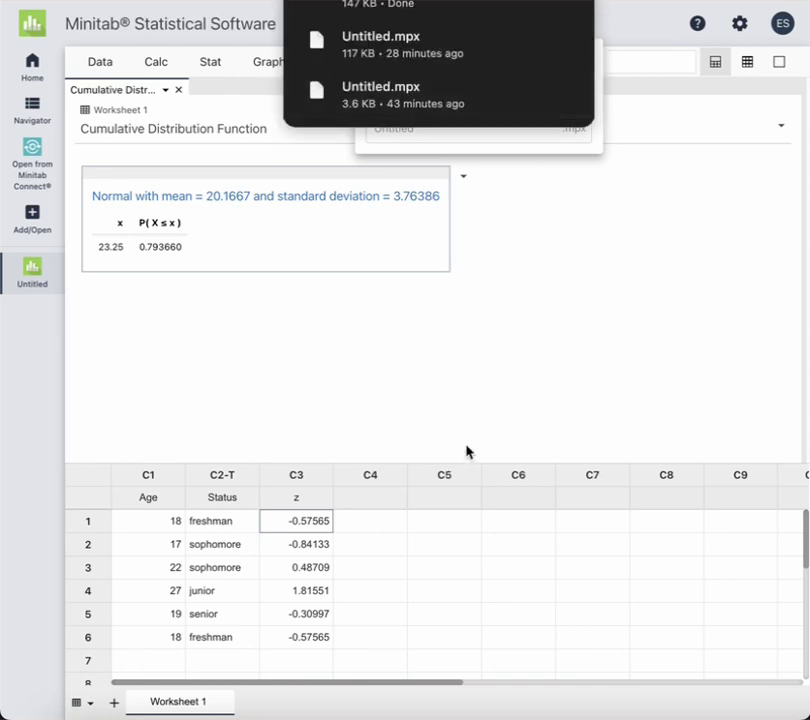
{"action": "left_click", "coordinate": [571, 329]}
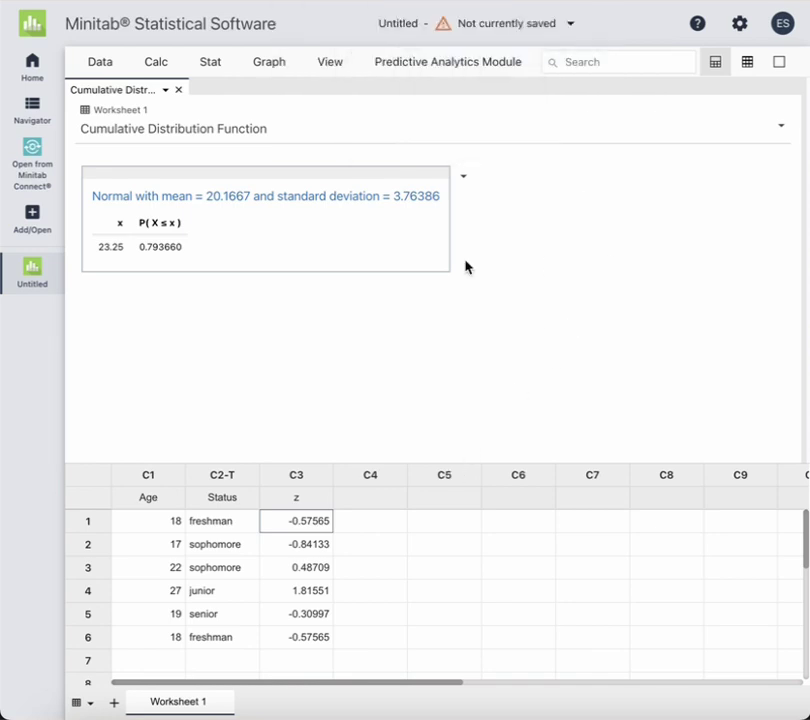
Reopen the save options and select the Untitled file name text
{"action": "left_click", "coordinate": [519, 33]}
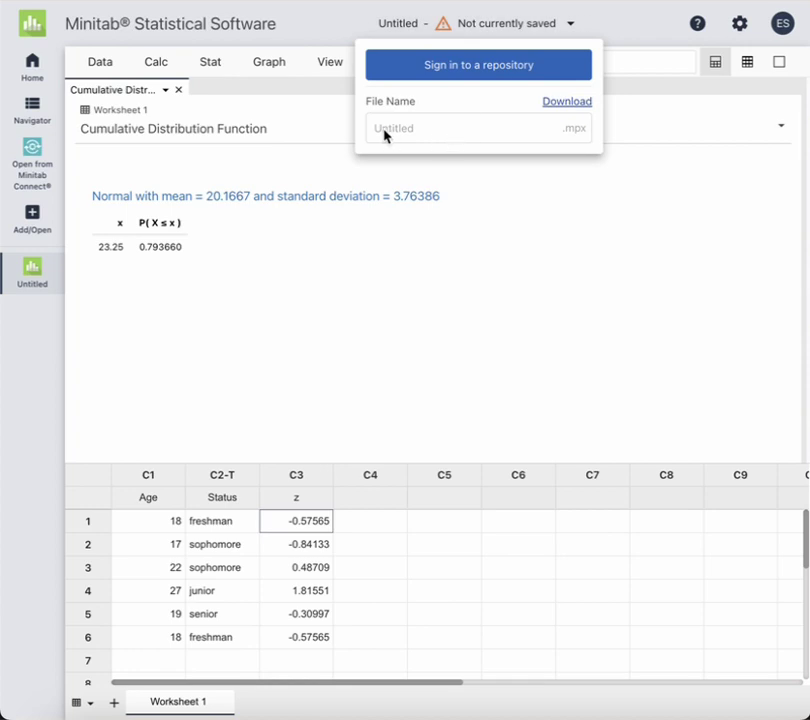
{"action": "left_click_drag", "start_coordinate": [427, 136], "coordinate": [348, 135]}
{"action": "left_click", "coordinate": [420, 138]}
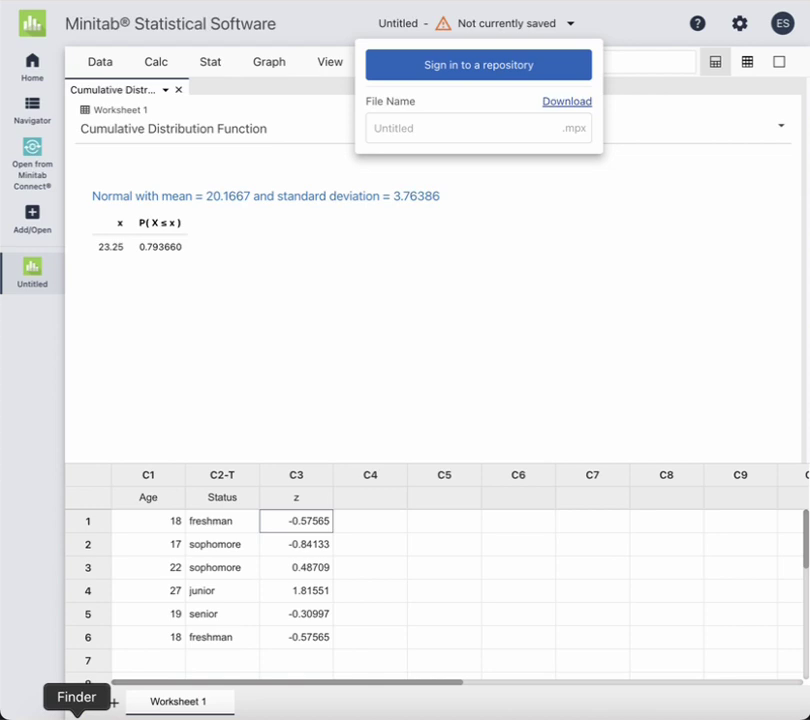
In Finder's Downloads folder, rename the 151 KB Untitled.mpx file to Proj1_Group3.mpx
{"action": "left_click", "coordinate": [77, 714]}
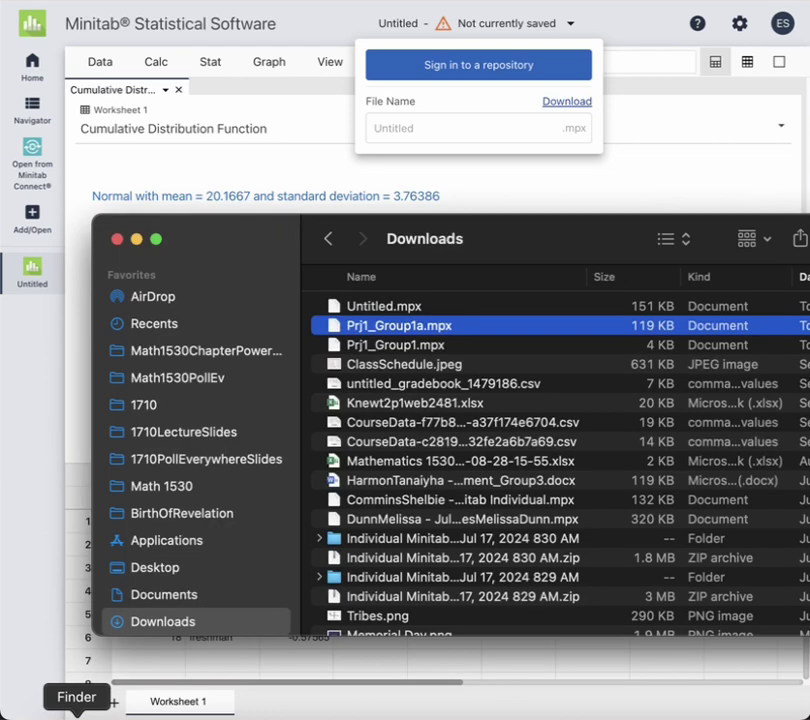
{"action": "left_click", "coordinate": [370, 312]}
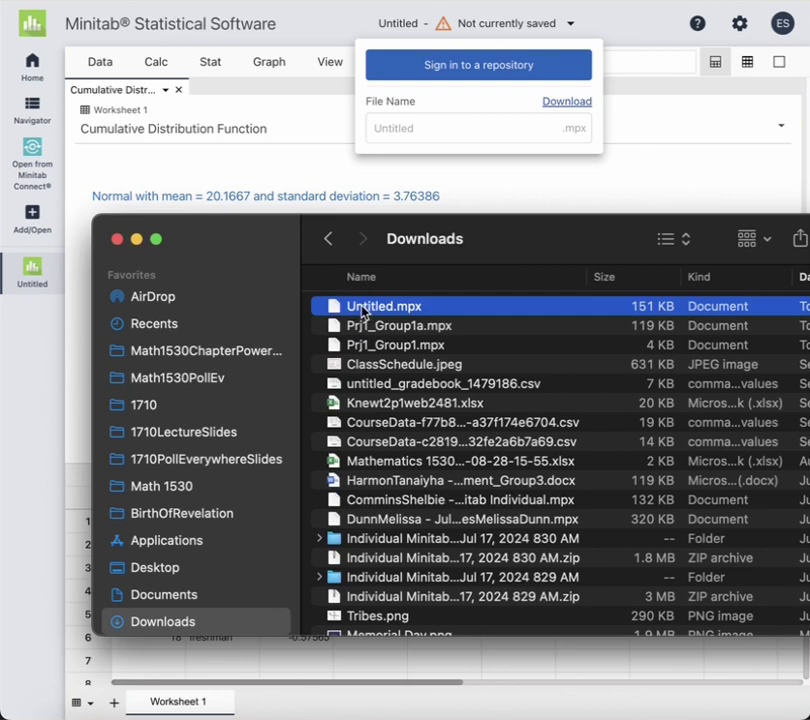
{"action": "right_click", "coordinate": [362, 312]}
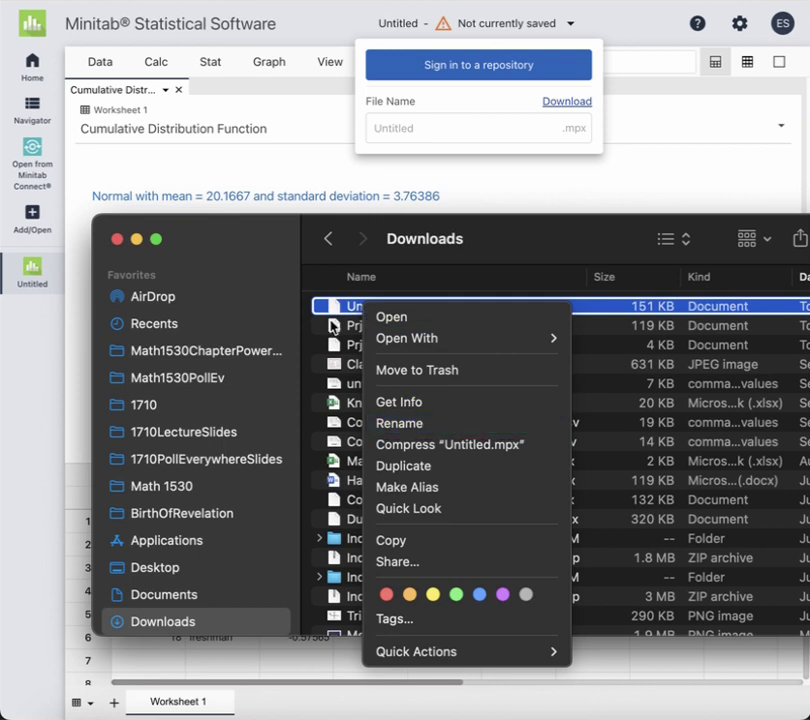
{"action": "left_click", "coordinate": [401, 425]}
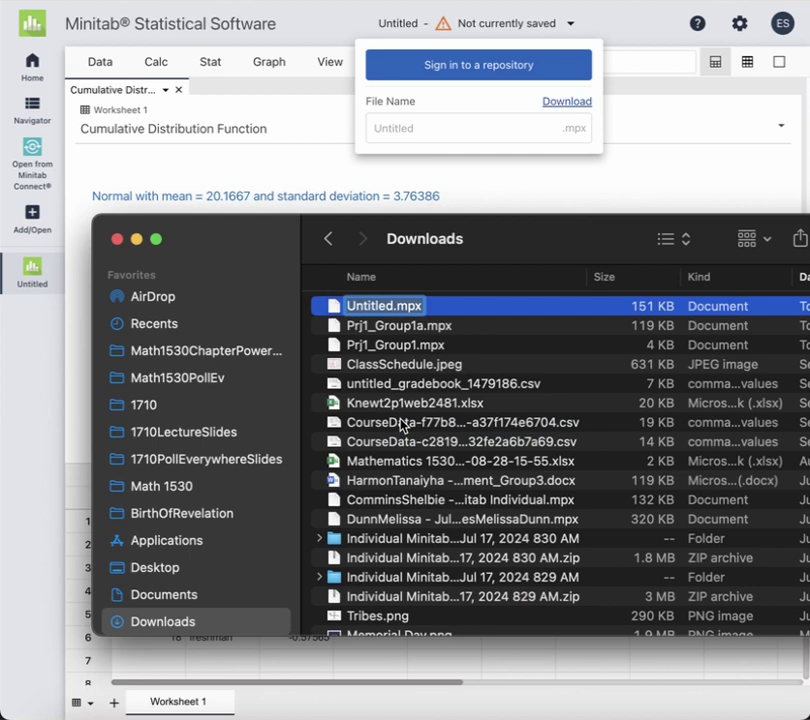
{"action": "left_click", "coordinate": [371, 306]}
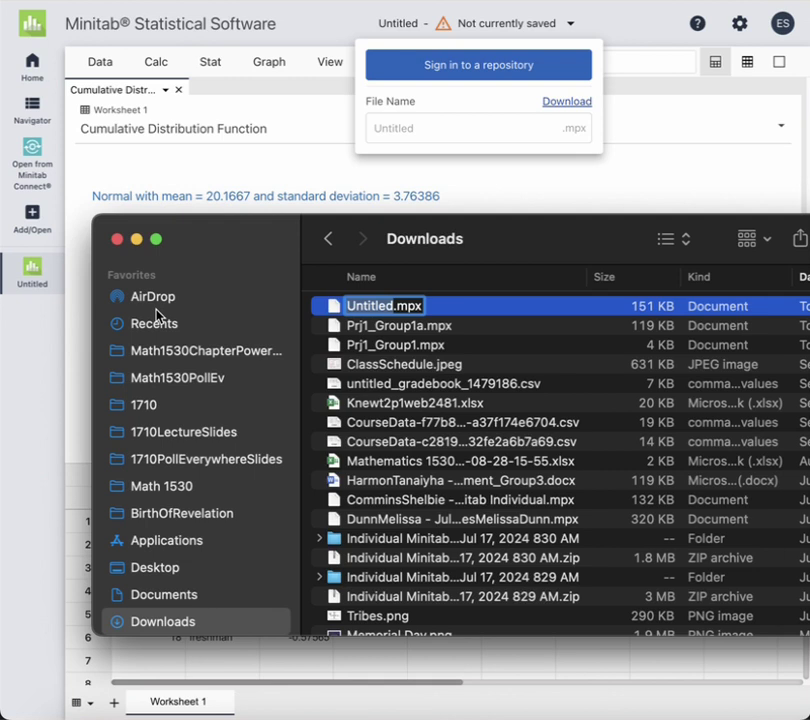
{"action": "key", "text": "BackSpace"}
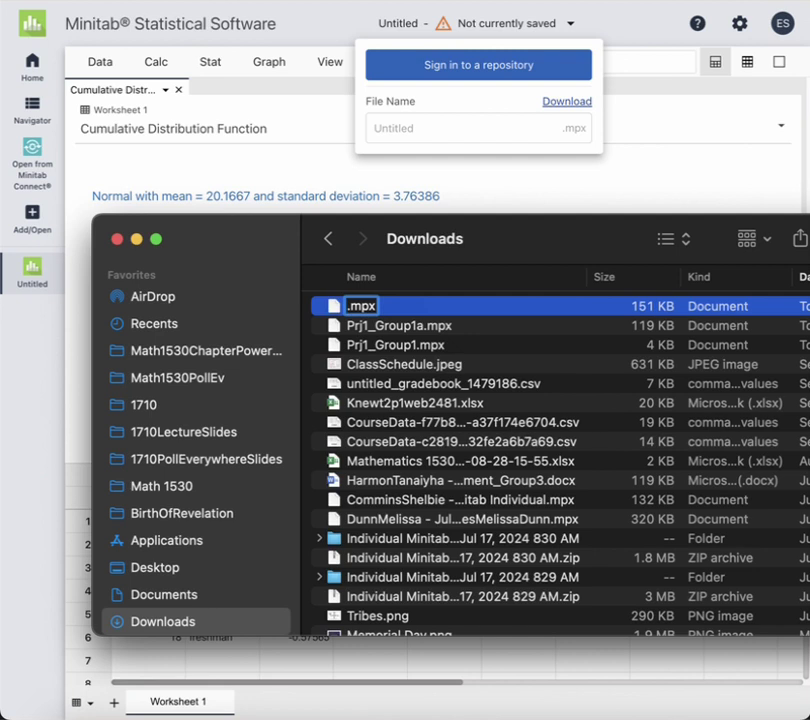
{"action": "type", "text": "Proj"}
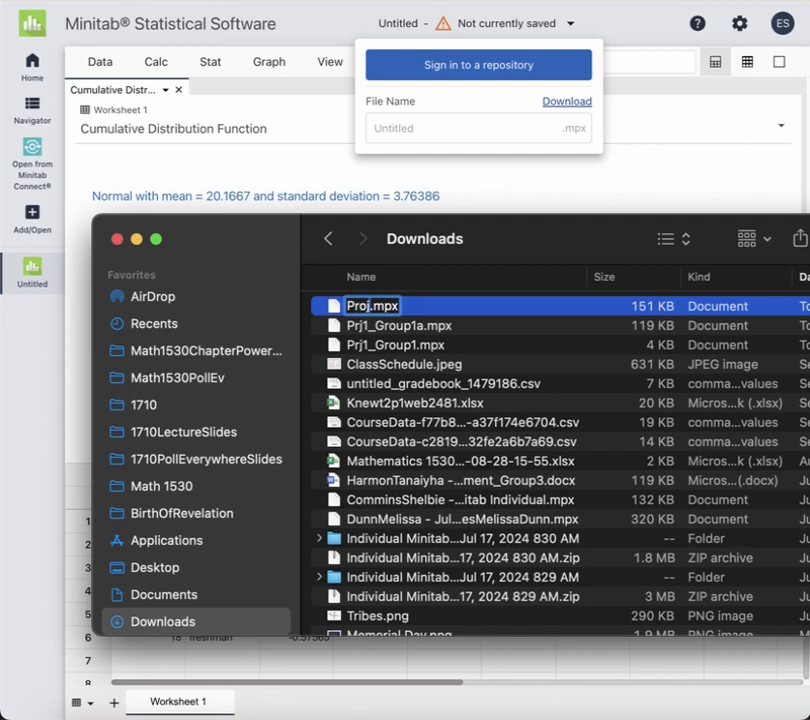
{"action": "type", "text": "1_Group3"}
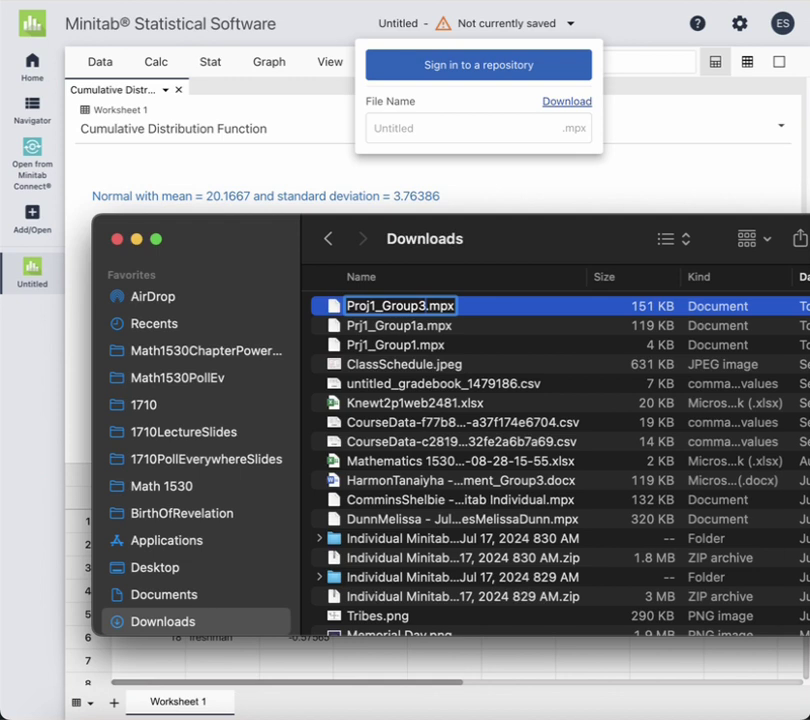
{"action": "key", "text": "Return"}
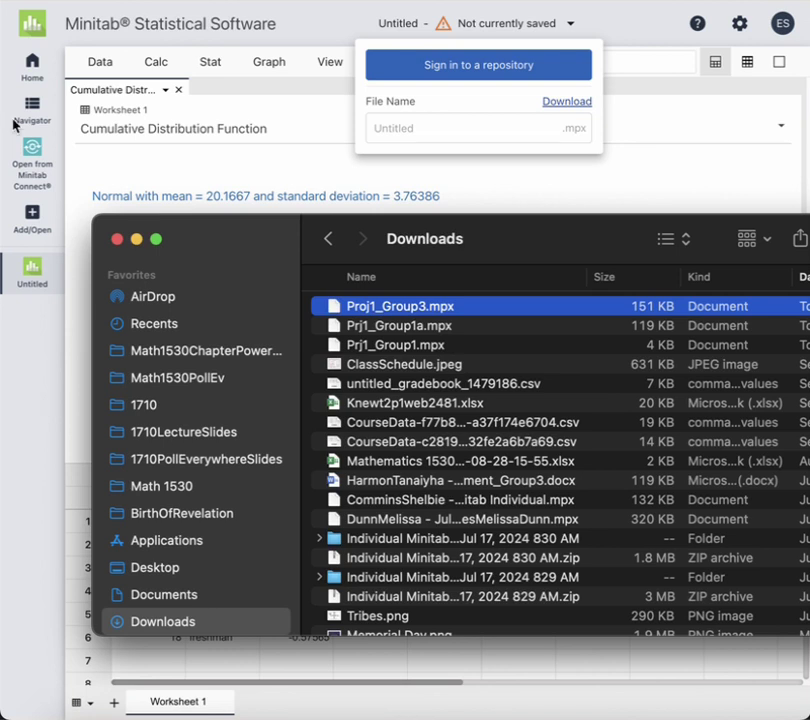
Close the Untitled project without saving and open Proj1_Group3.mpx from the local Downloads folder
{"action": "left_click", "coordinate": [163, 176]}
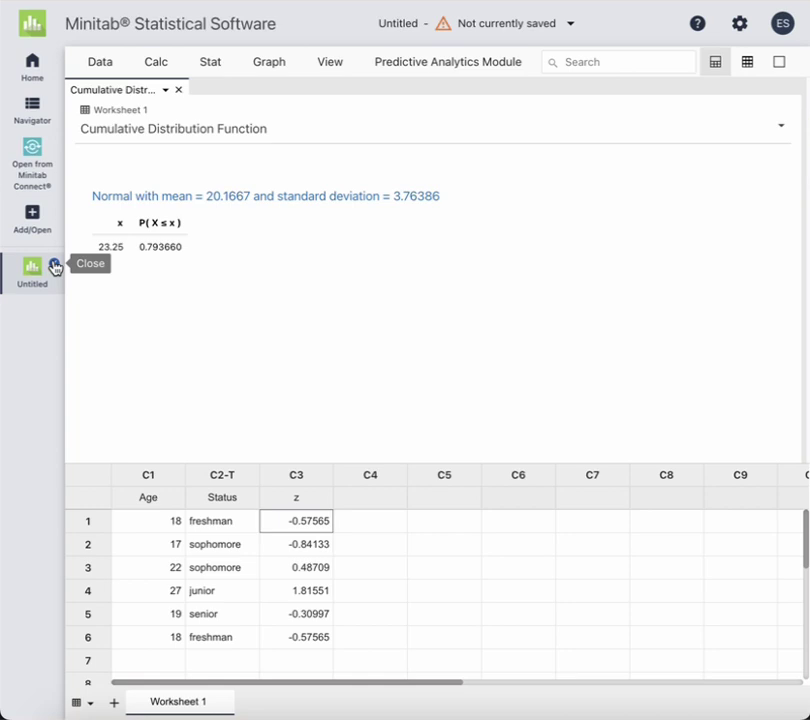
{"action": "left_click", "coordinate": [55, 266]}
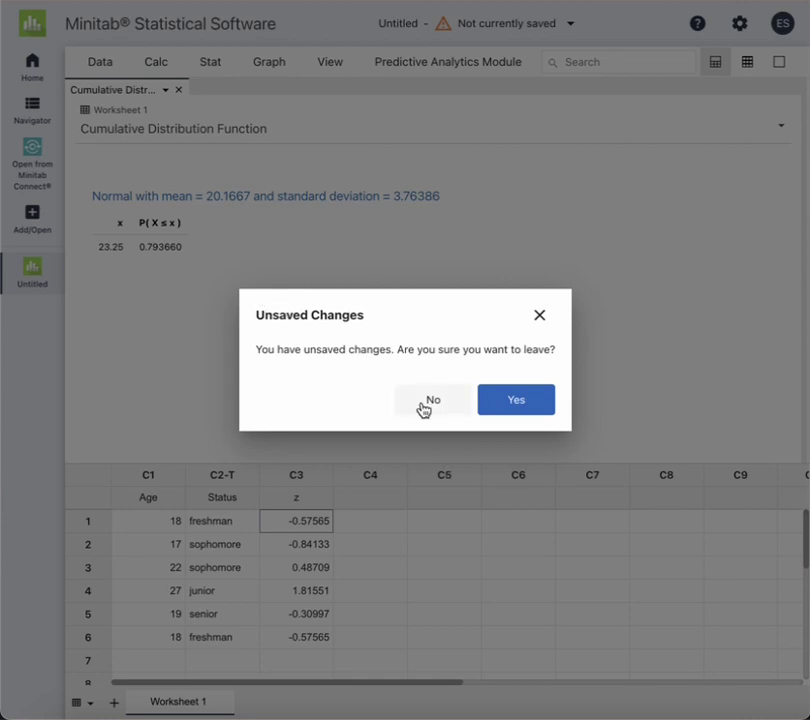
{"action": "left_click", "coordinate": [516, 401]}
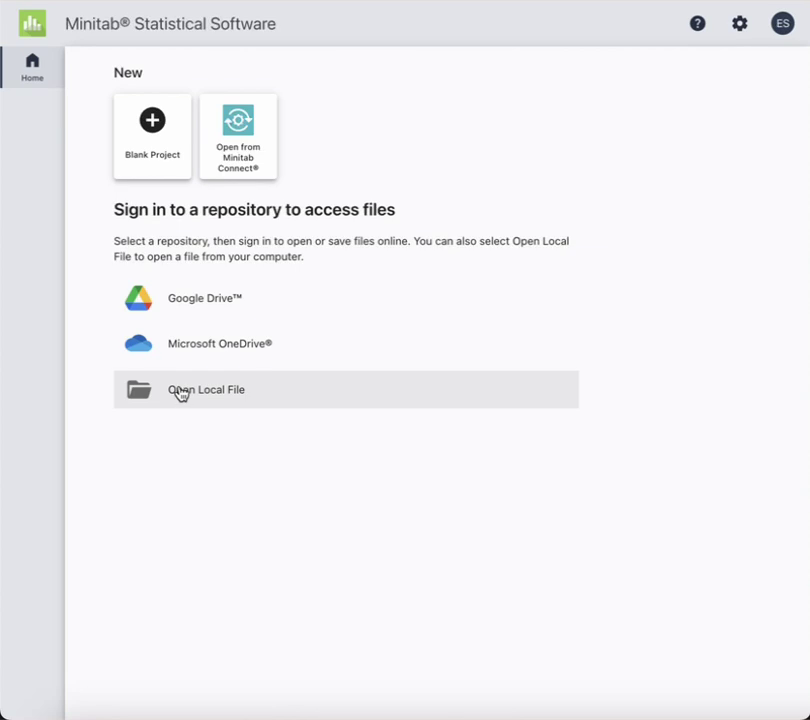
{"action": "left_click", "coordinate": [180, 392]}
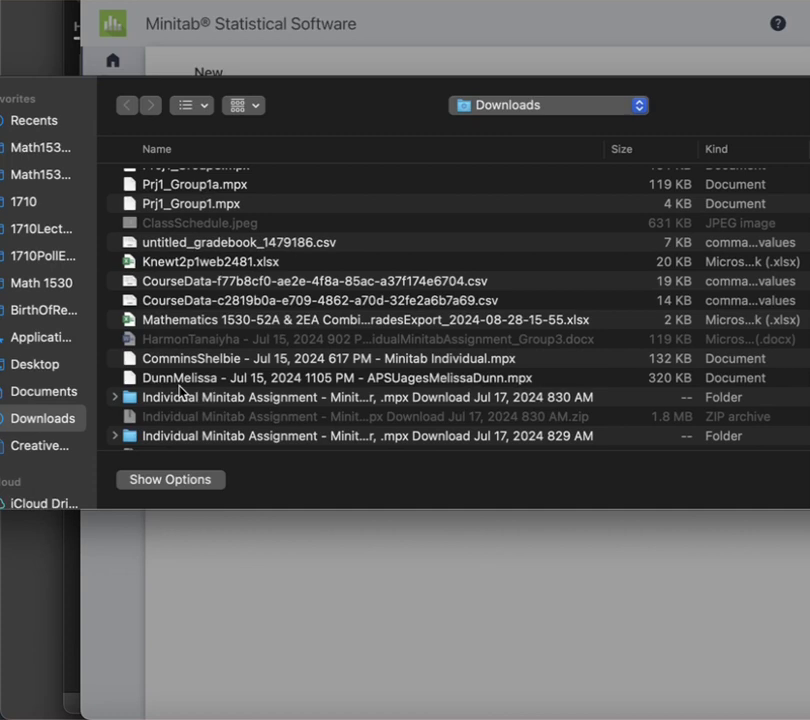
{"action": "double_click", "coordinate": [204, 188]}
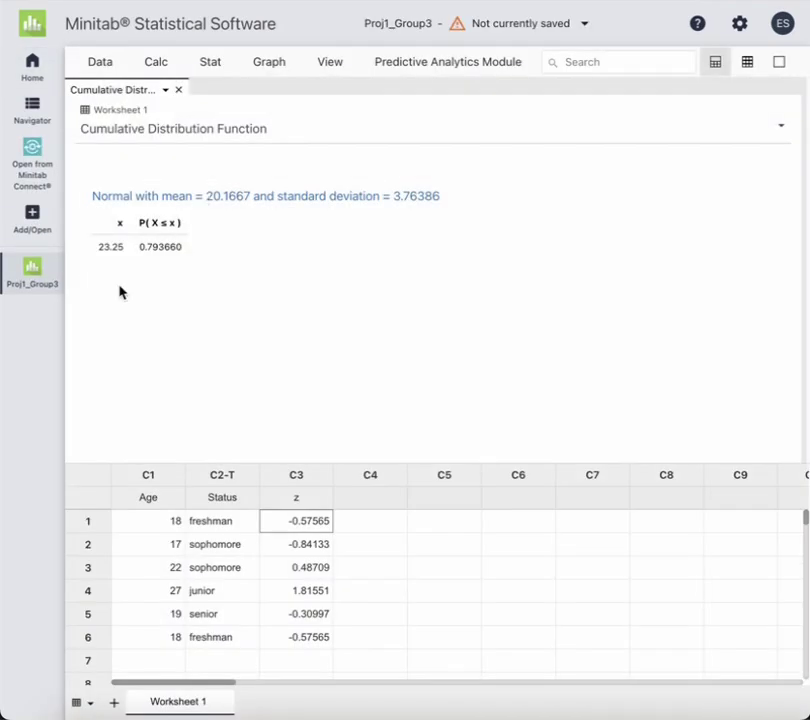
In the Navigator, review the Untitled Report and the Age descriptive statistics
{"action": "left_click", "coordinate": [33, 113]}
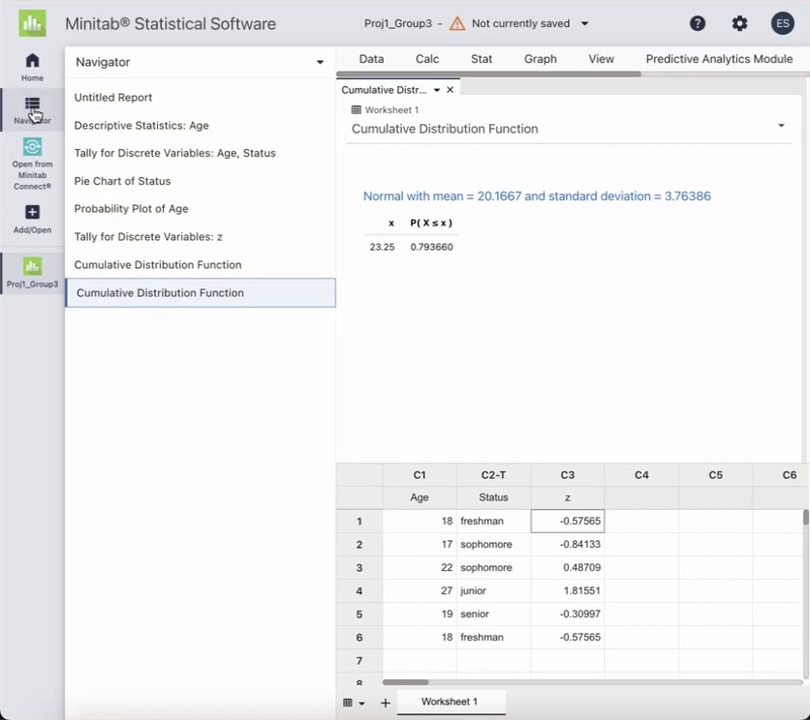
{"action": "left_click", "coordinate": [118, 97]}
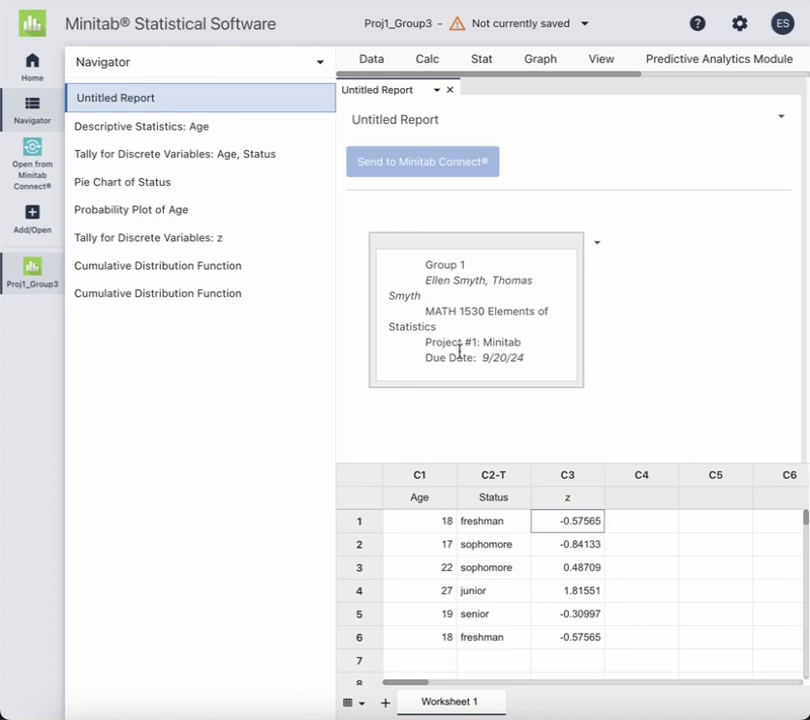
{"action": "left_click", "coordinate": [202, 137]}
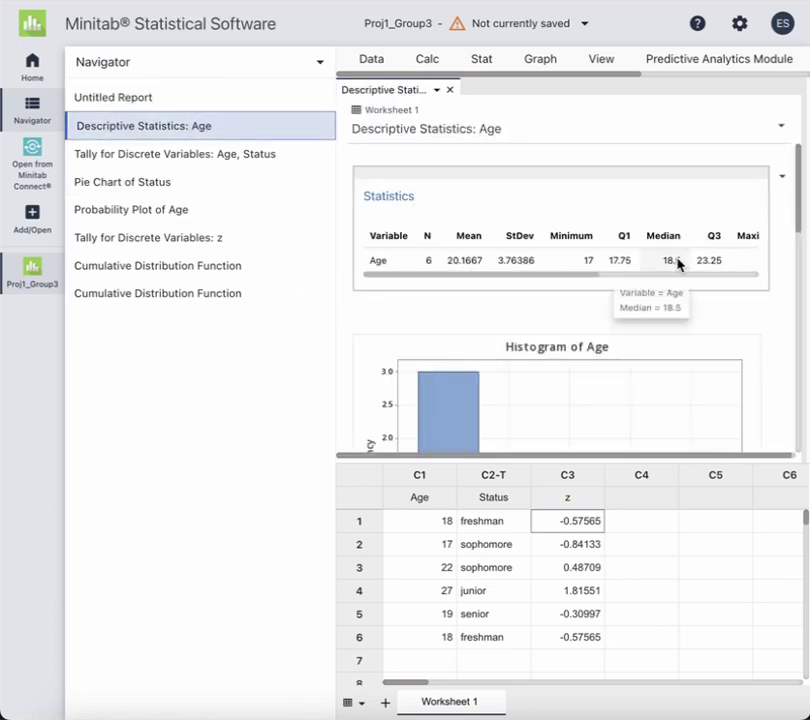
{"action": "scroll", "coordinate": [678, 262], "scroll_direction": "right", "scroll_amount": 5}
{"action": "scroll", "coordinate": [679, 263], "scroll_direction": "left", "scroll_amount": 5}
{"action": "scroll", "coordinate": [672, 322], "scroll_direction": "down", "scroll_amount": 3}
{"action": "scroll", "coordinate": [672, 322], "scroll_direction": "down", "scroll_amount": 5}
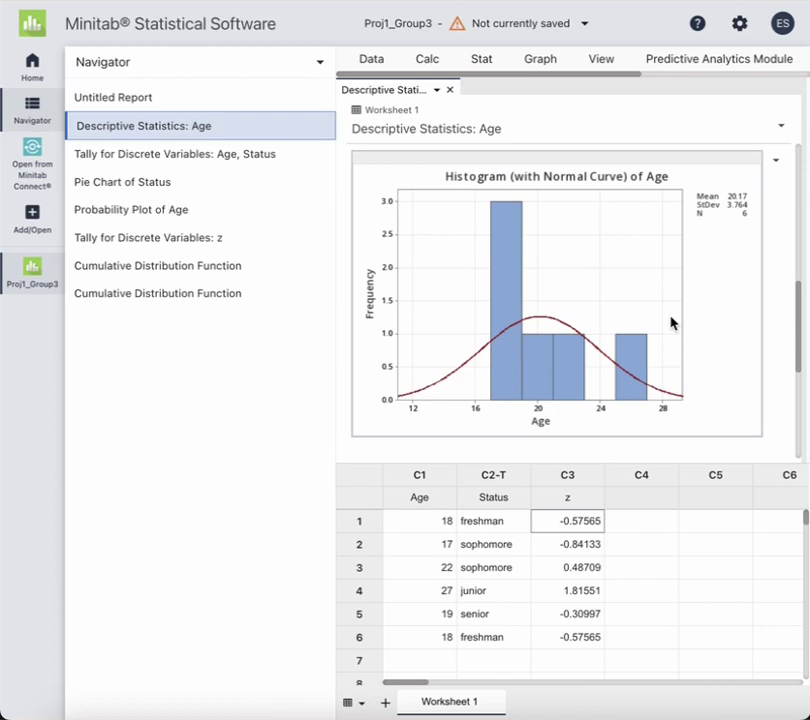
{"action": "scroll", "coordinate": [672, 322], "scroll_direction": "down", "scroll_amount": 4}
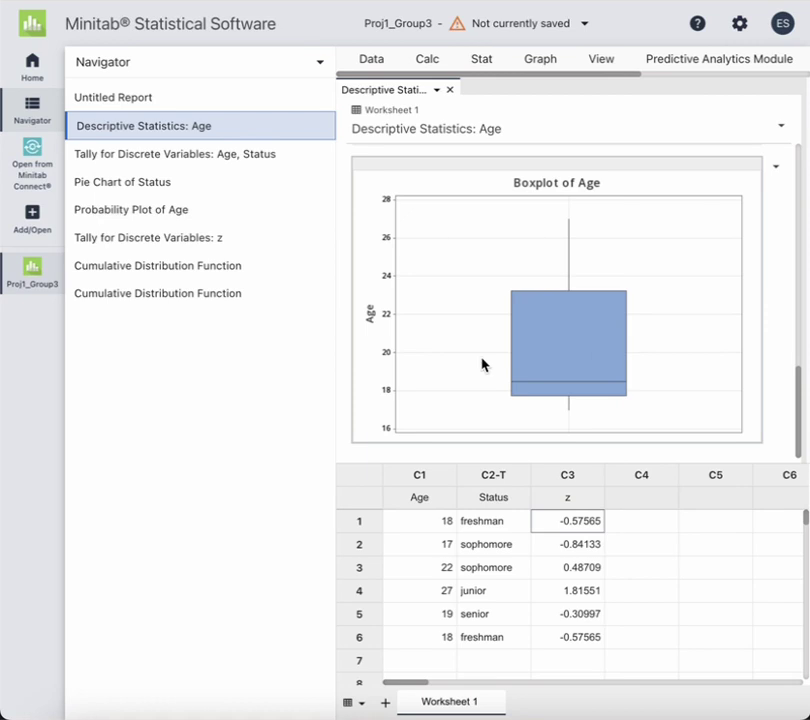
Check the Age/Status tally, Status pie chart, Age probability plot, z-score tally and both CDF results
{"action": "left_click", "coordinate": [256, 157]}
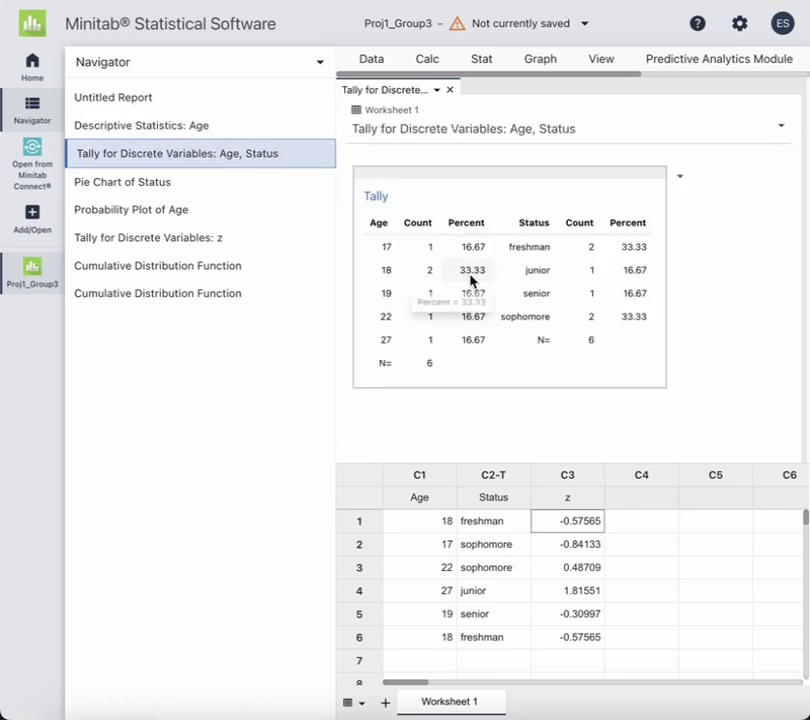
{"action": "left_click", "coordinate": [168, 186]}
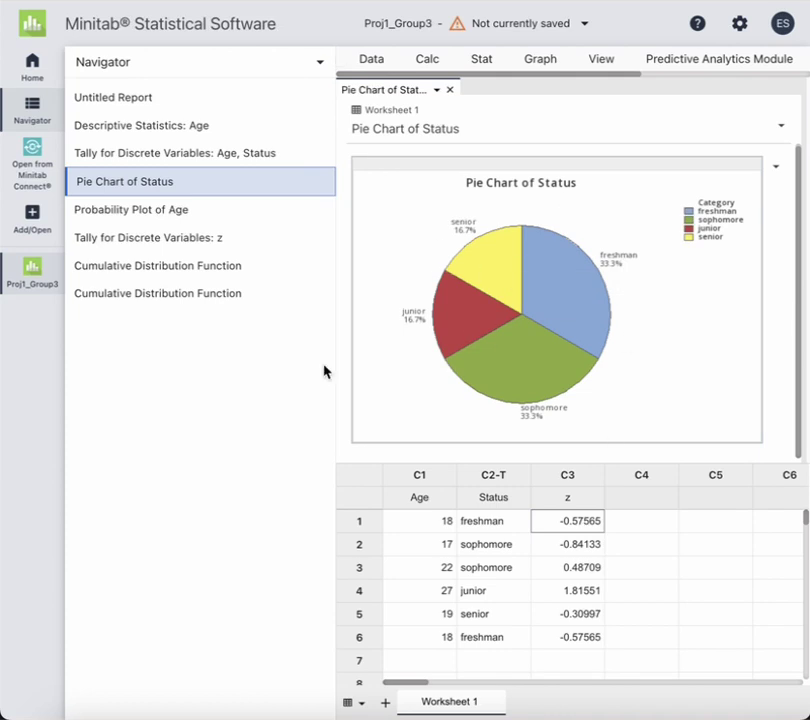
{"action": "left_click", "coordinate": [163, 209]}
{"action": "mouse_move", "coordinate": [553, 288]}
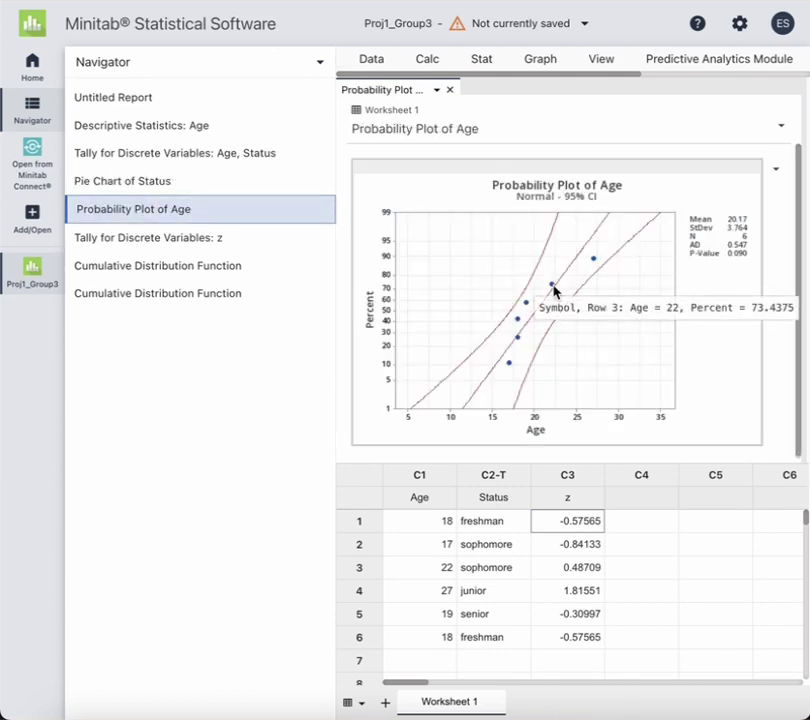
{"action": "left_click", "coordinate": [213, 237]}
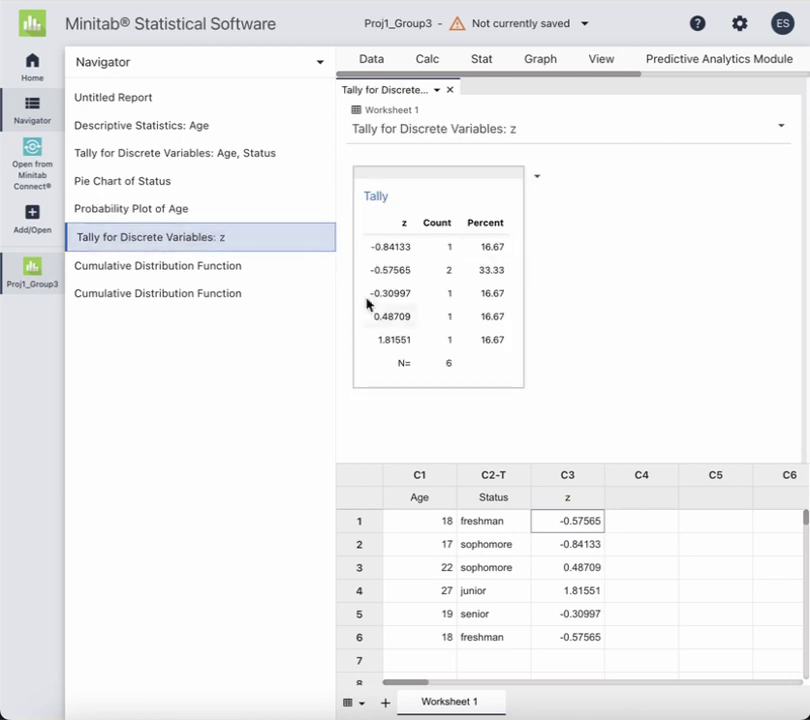
{"action": "mouse_move", "coordinate": [462, 278]}
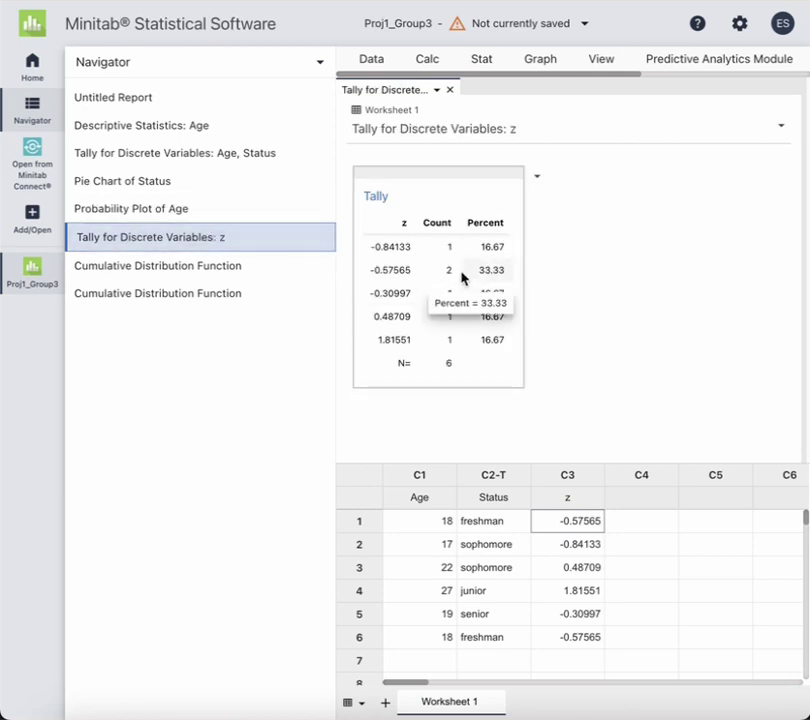
{"action": "left_click", "coordinate": [221, 268]}
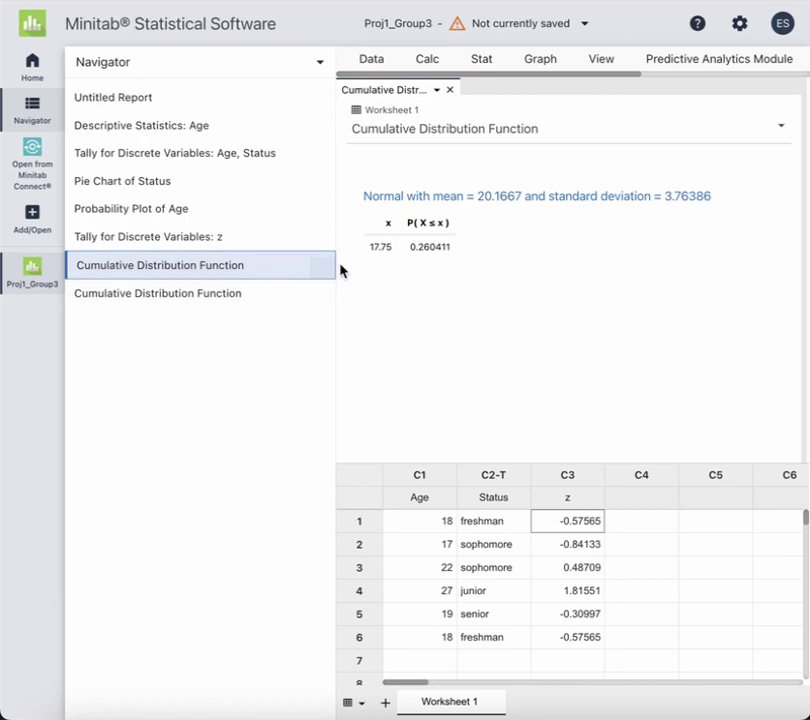
{"action": "left_click", "coordinate": [222, 299]}
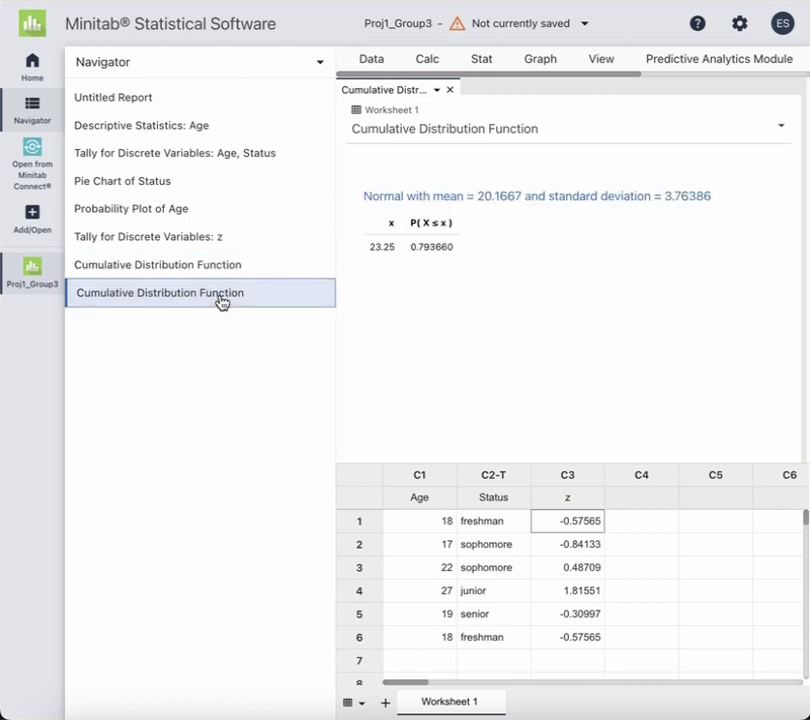